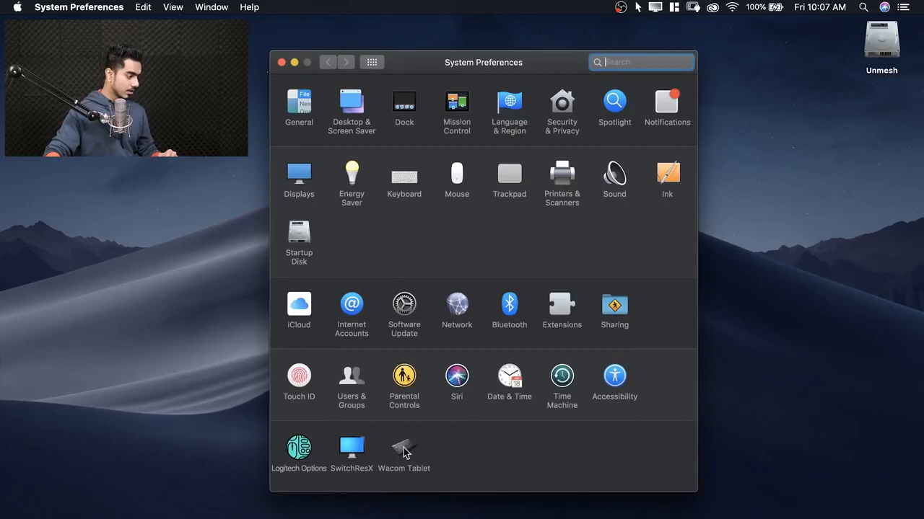
Step: Open the Wacom Tablet settings from System Preferences
click(404, 451)
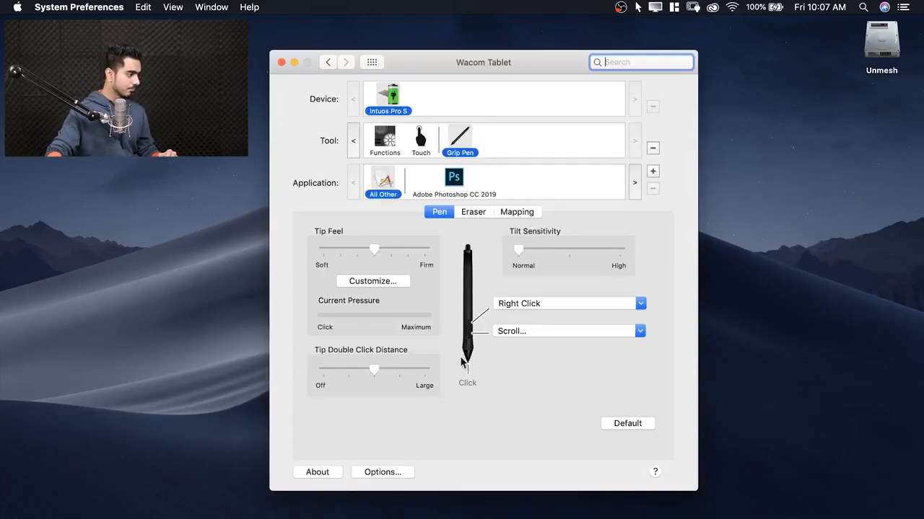
drag(450, 58, 490, 56)
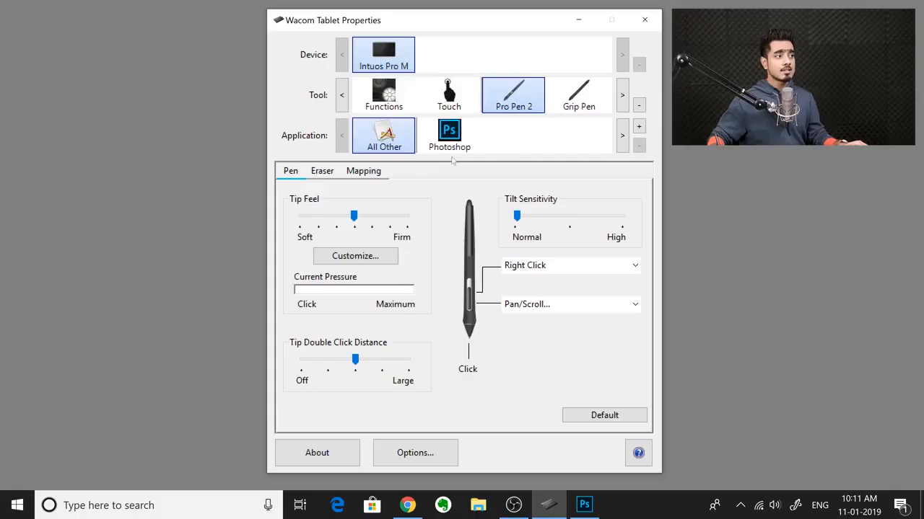
Step: Delete the Photoshop-specific custom settings for the Pro Pen 2 in Wacom Tablet Properties
click(468, 149)
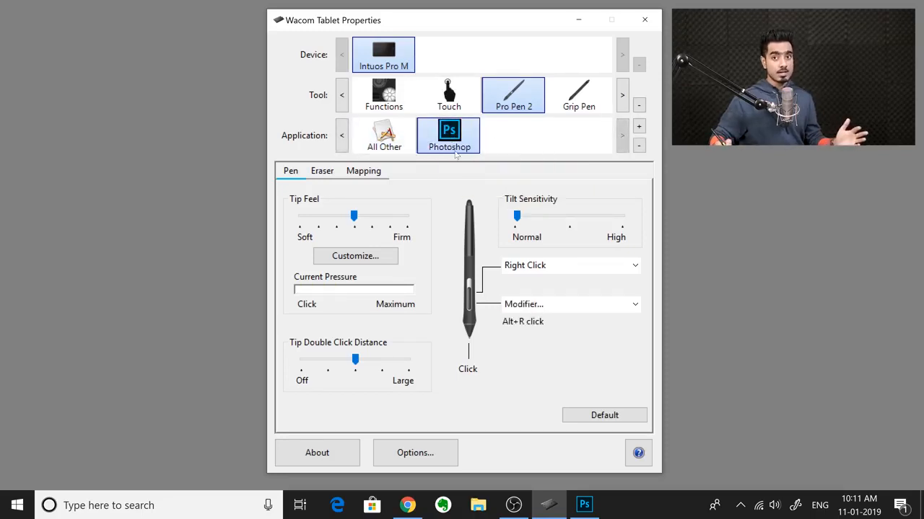
click(638, 146)
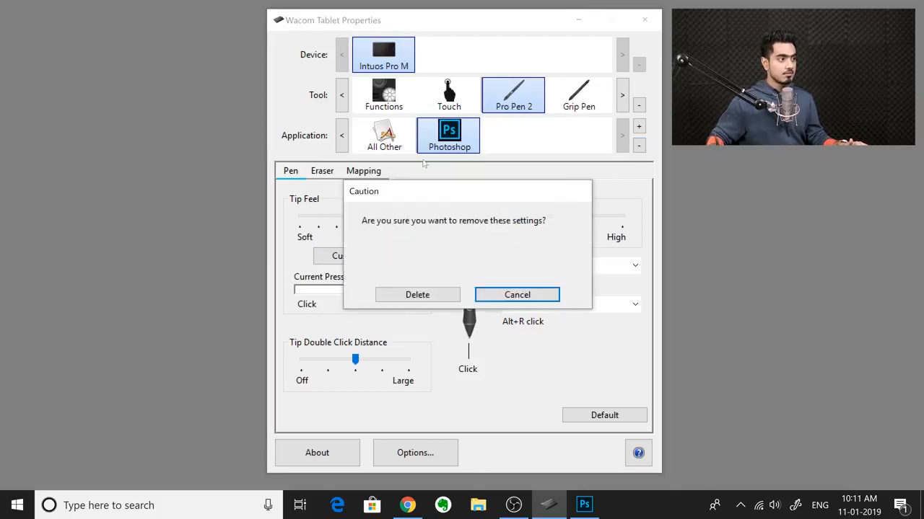
click(418, 295)
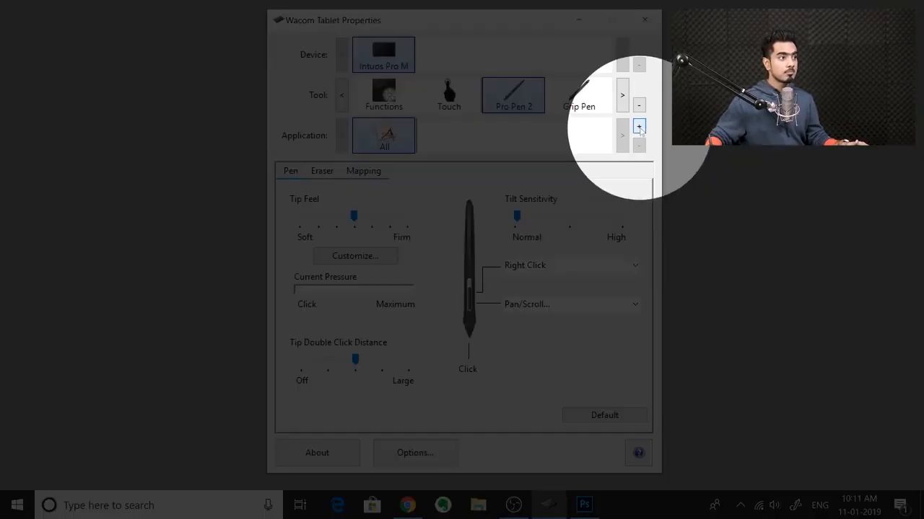
Step: Add Photoshop from the currently open applications as an application with custom pen settings
click(638, 126)
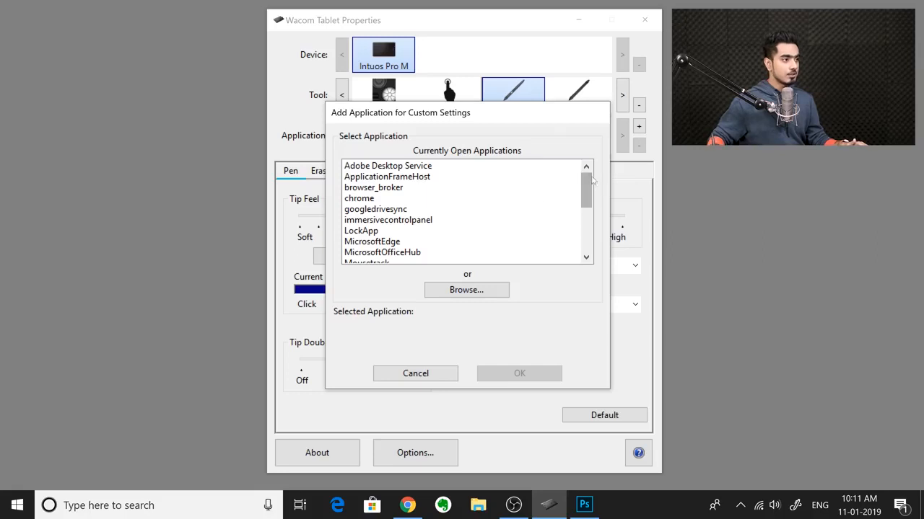
drag(586, 186, 575, 207)
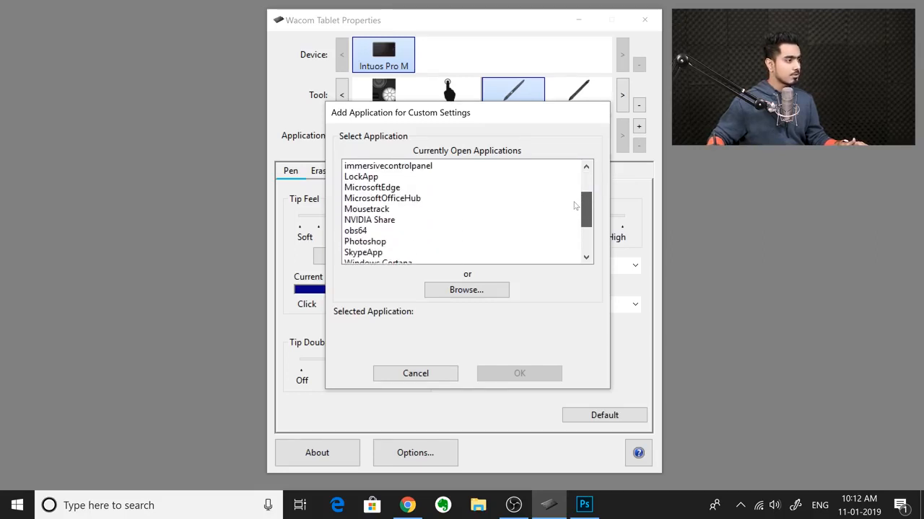
click(391, 242)
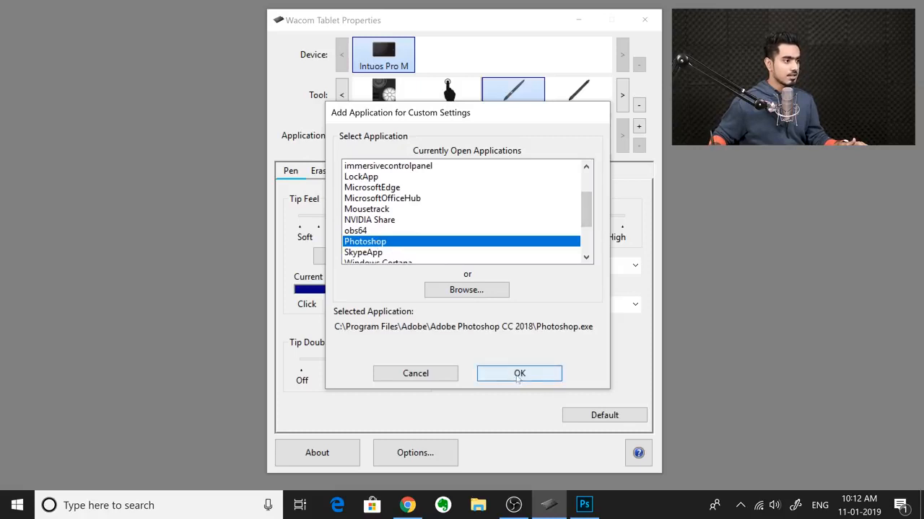
click(520, 375)
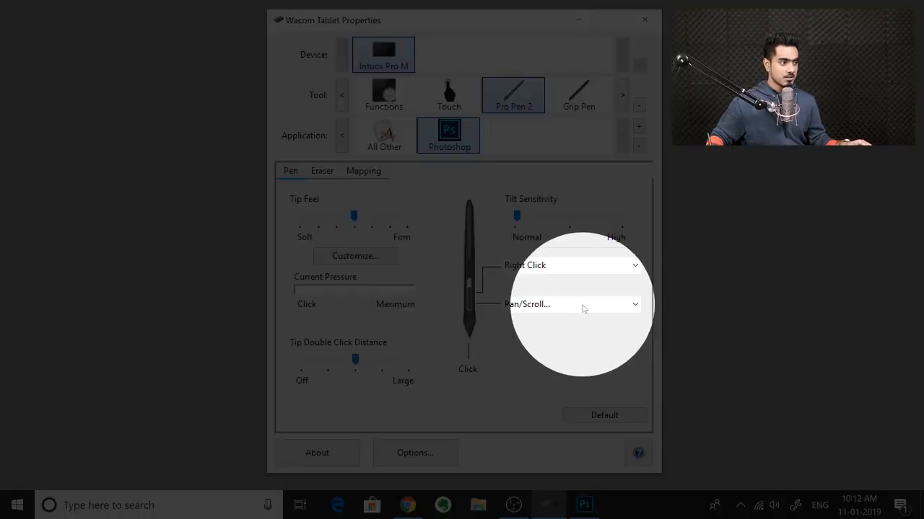
Step: Assign the lower pen button in Photoshop a keyboard modifier combining Left Alt with a Right click
click(592, 308)
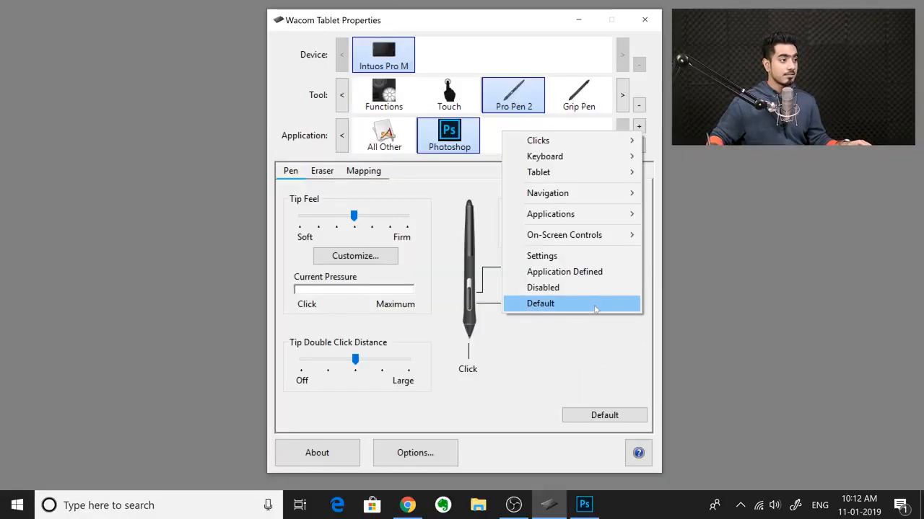
mouse_move(598, 156)
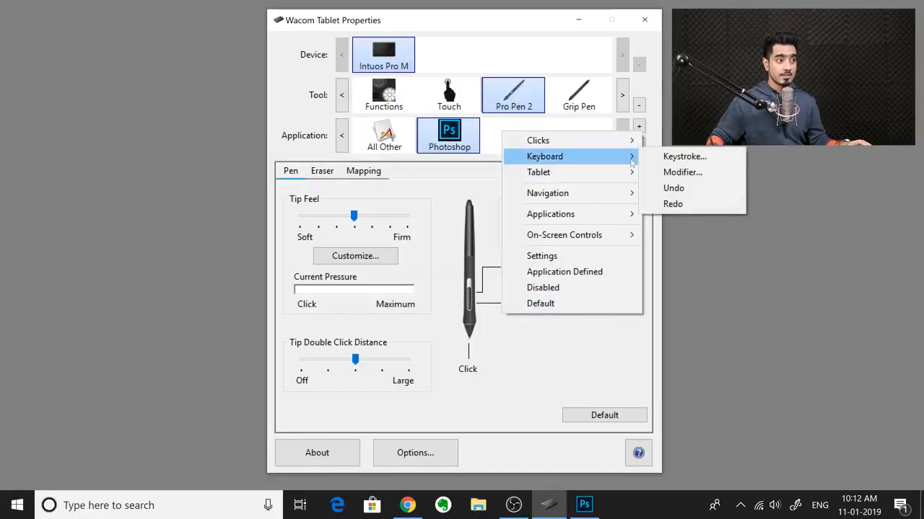
click(671, 177)
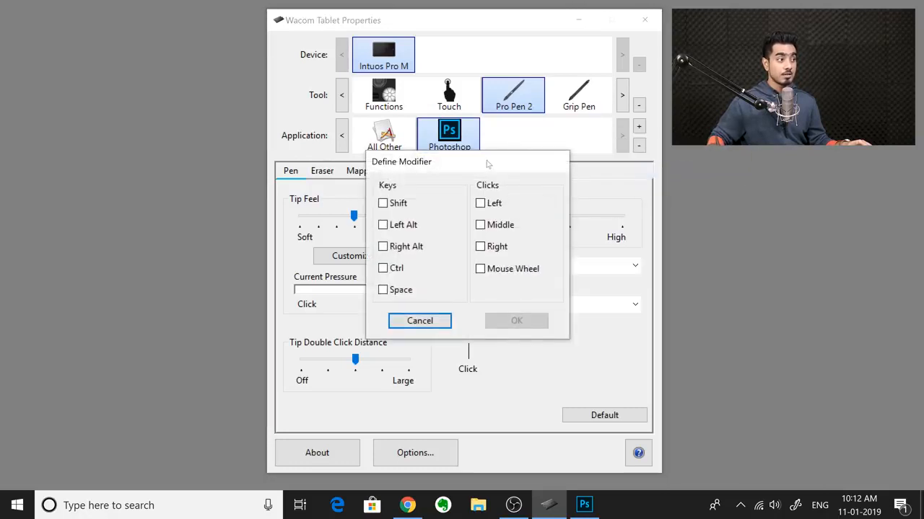
drag(487, 164, 539, 173)
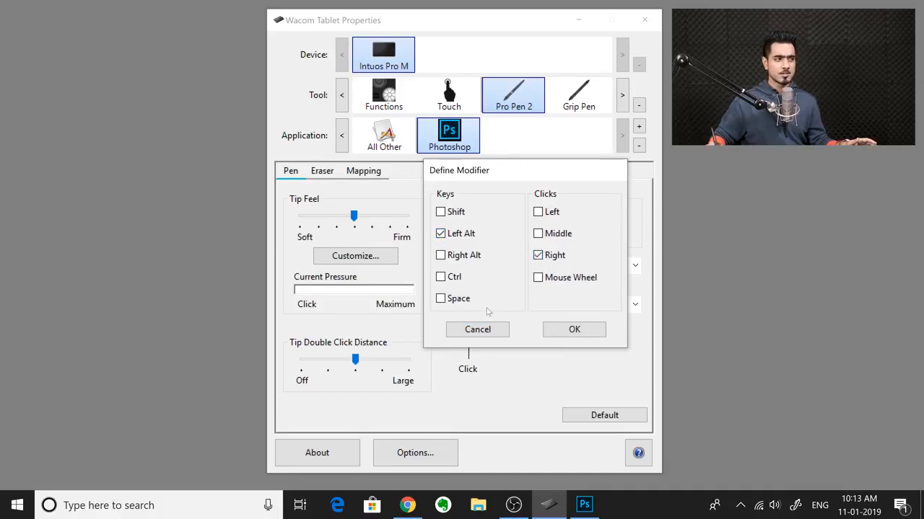
click(574, 331)
Step: Switch to Photoshop, select the Brush tool and adjust the brush diameter and hardness on the blank canvas using the lower pen button
click(585, 505)
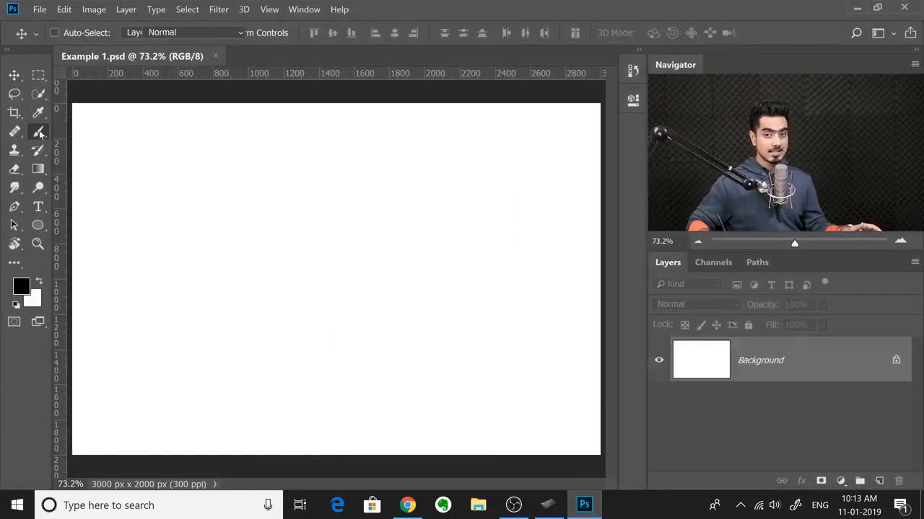
click(38, 131)
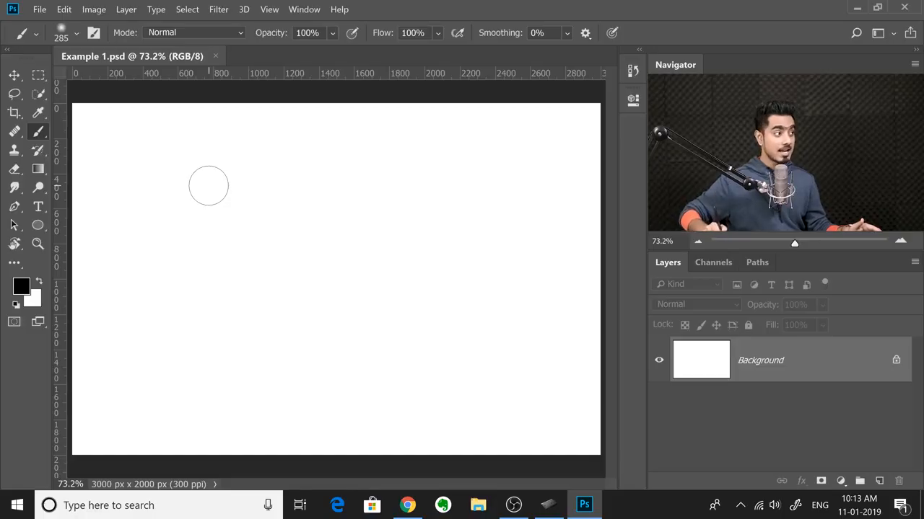
mouse_move(266, 162)
mouse_down()
mouse_move(371, 157)
mouse_move(214, 174)
mouse_up()
drag(343, 282, 344, 284)
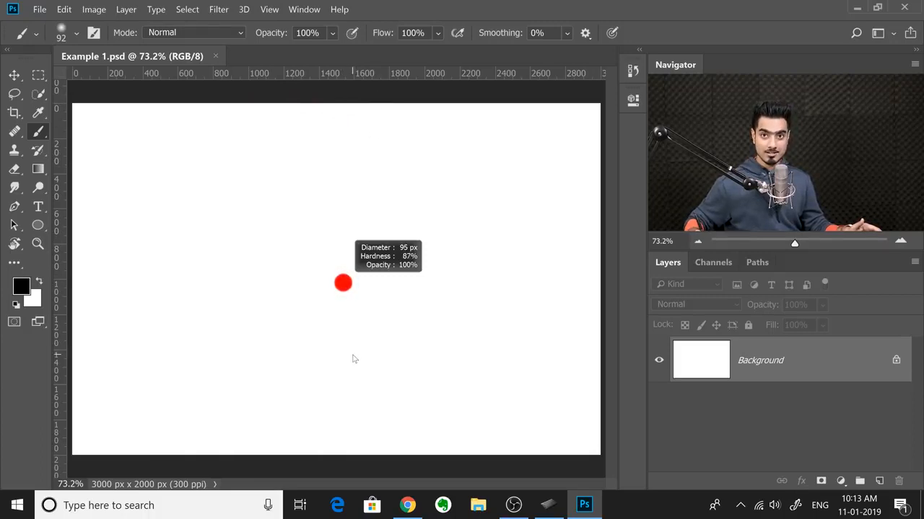
drag(353, 358, 367, 322)
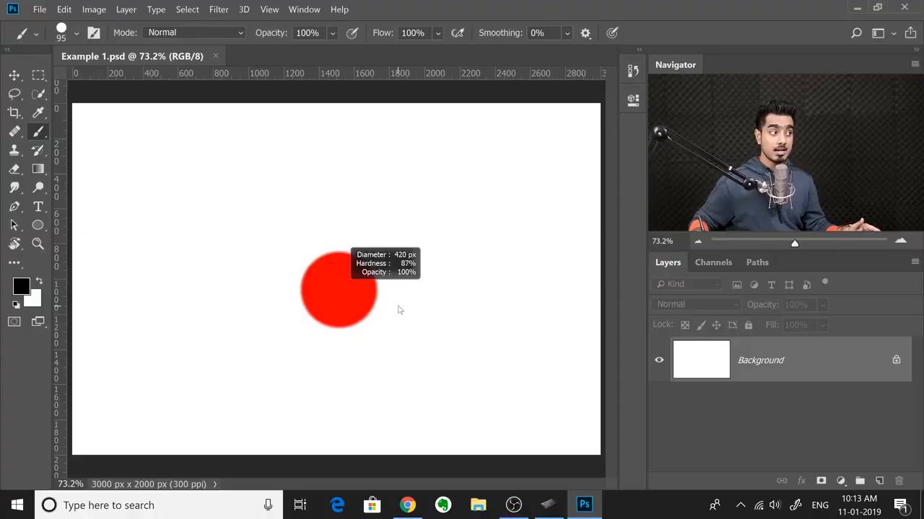
mouse_move(399, 306)
mouse_down()
mouse_move(444, 54)
mouse_move(434, 56)
mouse_move(392, 327)
mouse_up()
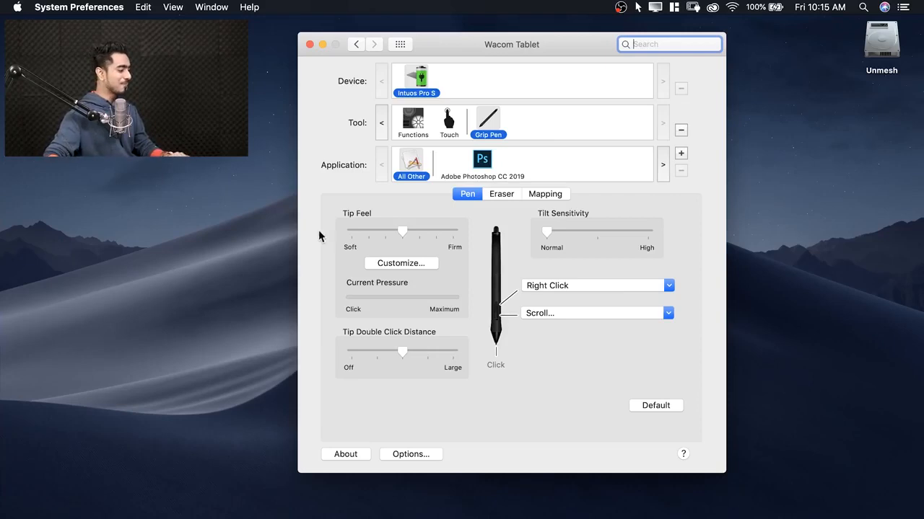
Step: In the Mac's Wacom settings for Photoshop CC 2019, define the lower pen button's modifier as Control, Option and Middle click
drag(453, 34, 431, 28)
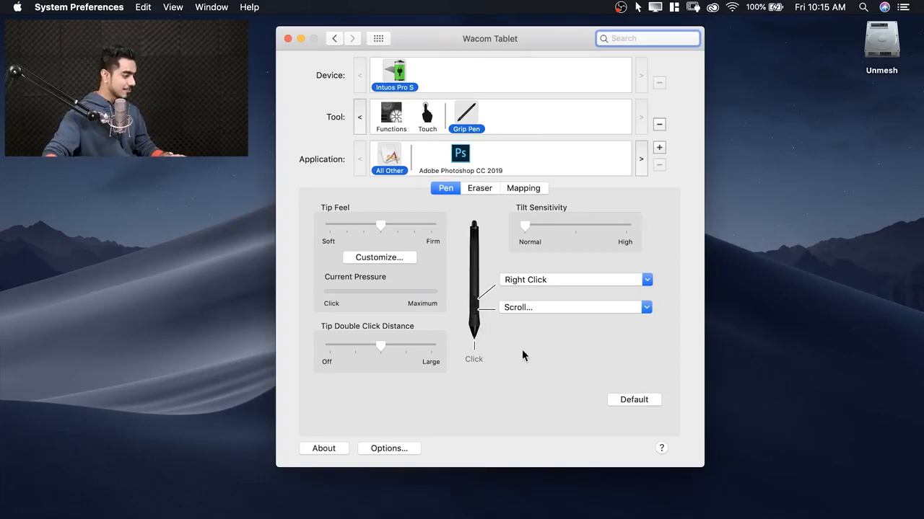
click(462, 155)
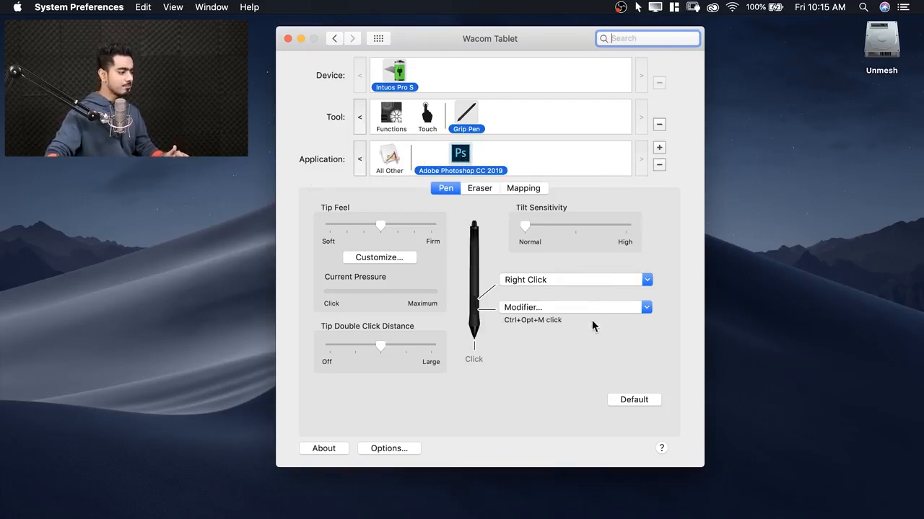
click(567, 307)
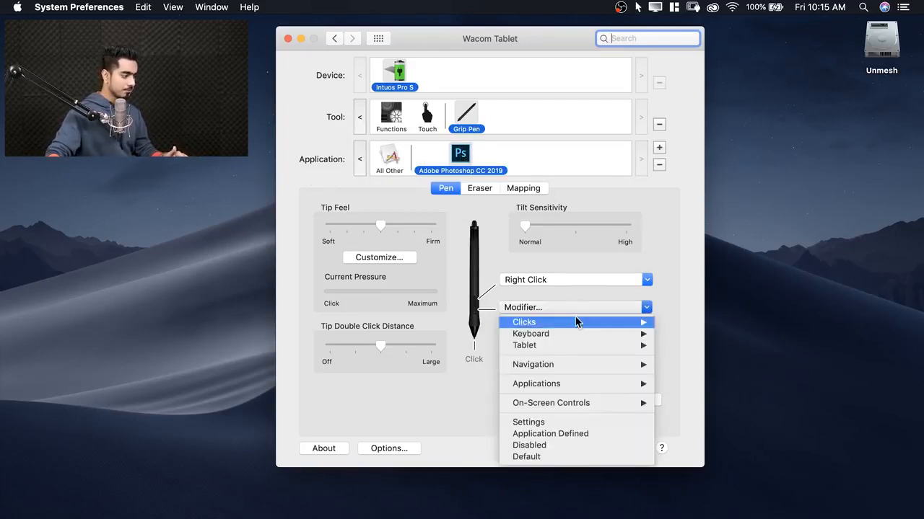
mouse_move(584, 340)
click(689, 345)
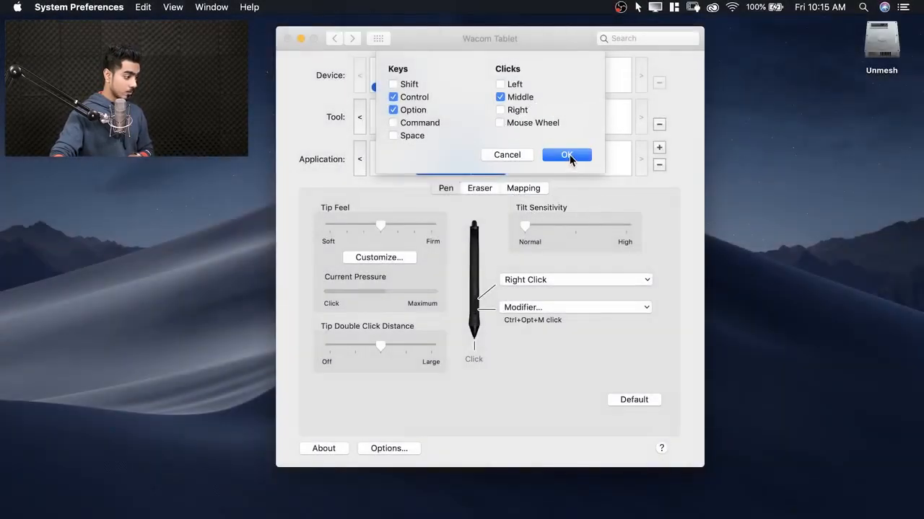
click(567, 155)
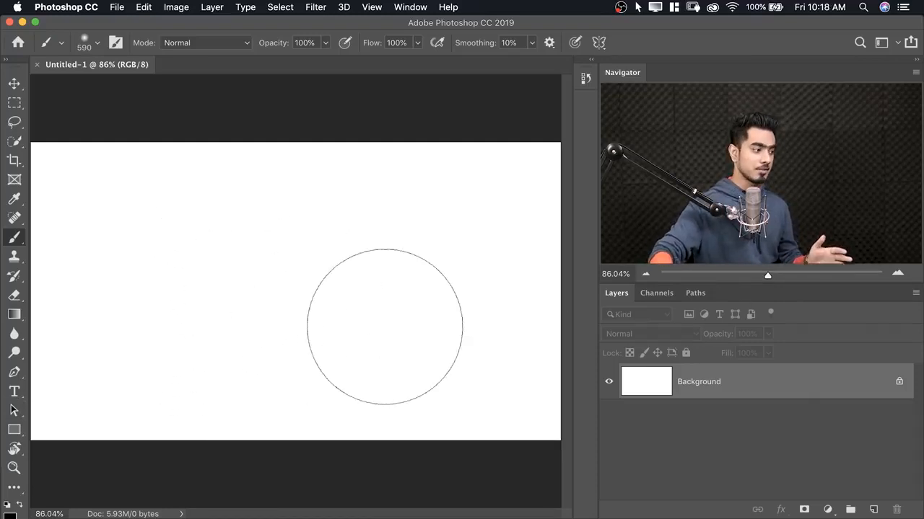
Step: Resize the brush on the blank canvas in Photoshop on the Mac using the lower pen button
drag(175, 262, 214, 265)
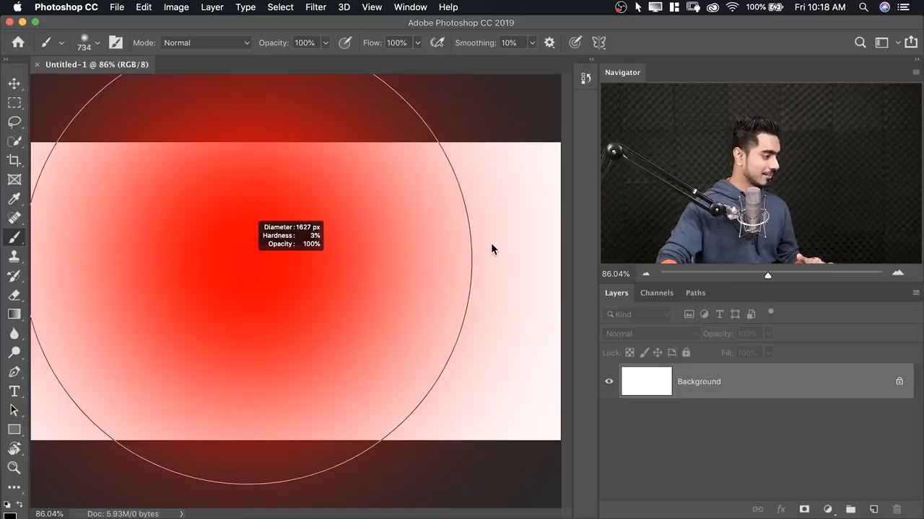
mouse_move(490, 245)
mouse_down()
mouse_move(121, 267)
mouse_move(251, 274)
mouse_move(268, 114)
mouse_move(276, 371)
mouse_move(258, 151)
mouse_up()
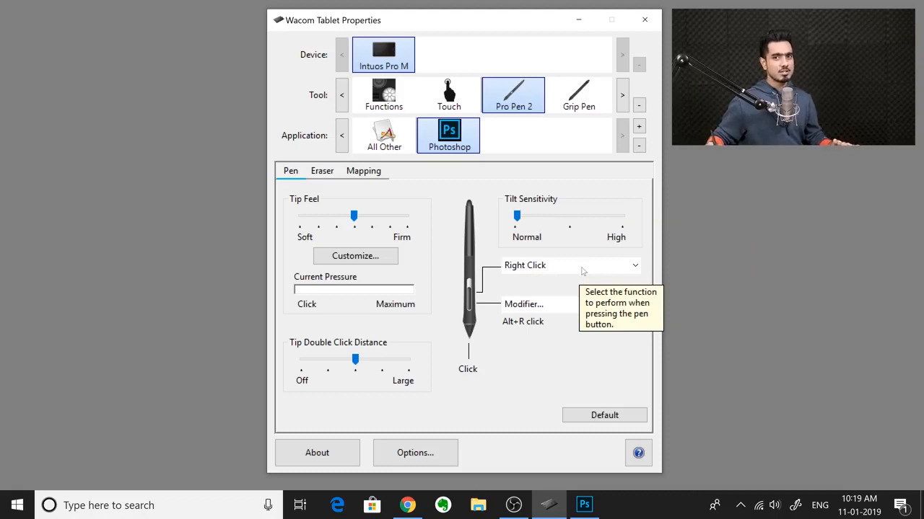
Step: Assign Right Click to the upper pen button for Photoshop in Wacom Tablet Properties on Windows
click(569, 269)
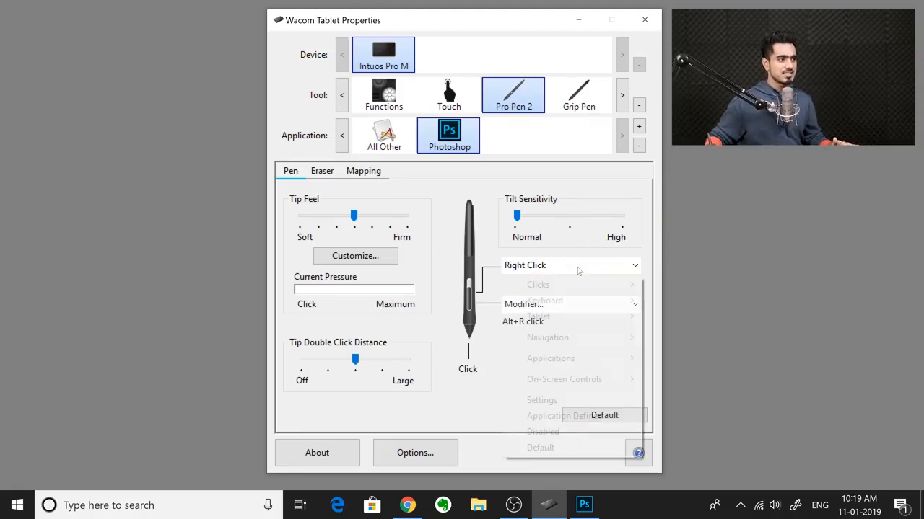
mouse_move(604, 292)
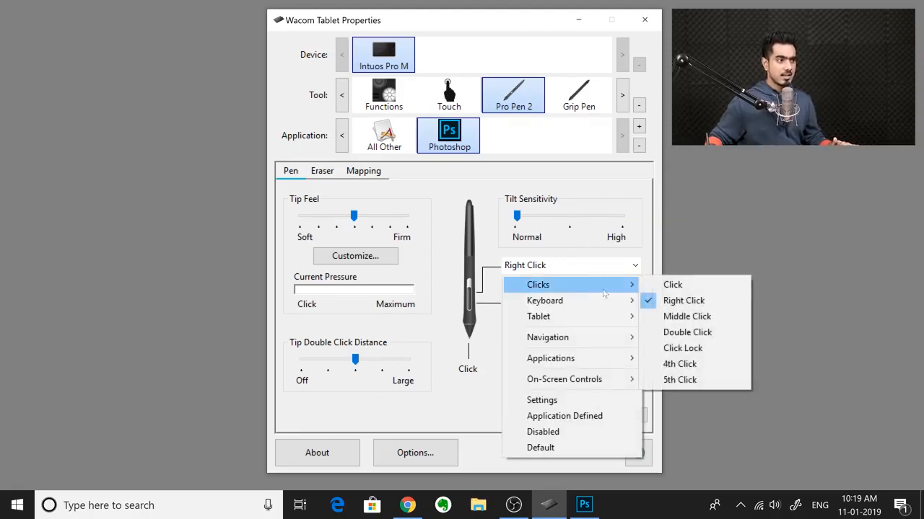
click(686, 301)
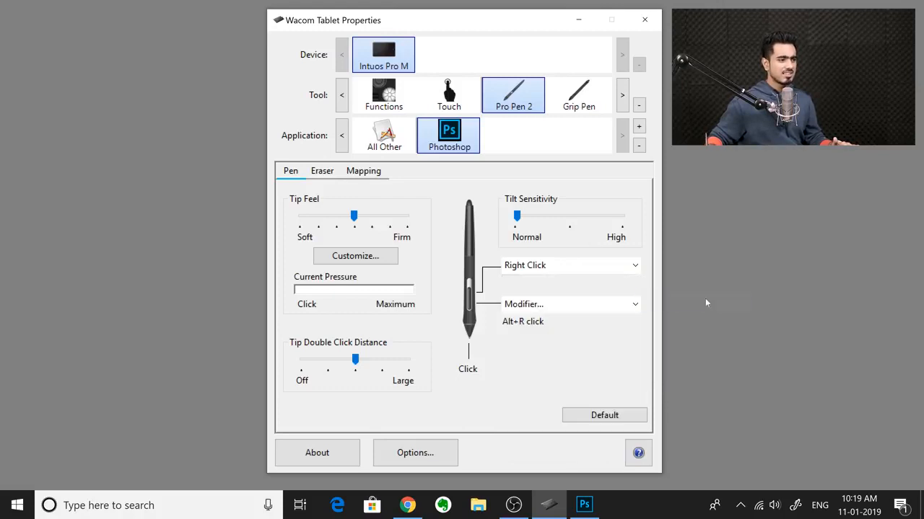
Step: Switch to Photoshop and test the upper pen button by opening the Background layer's context menu and the canvas brush options
click(596, 501)
right_click(814, 369)
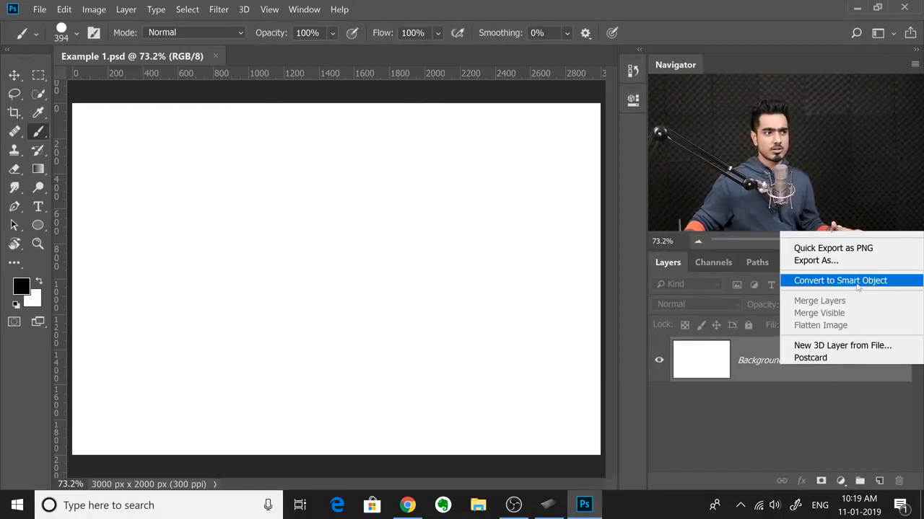
click(833, 372)
right_click(460, 177)
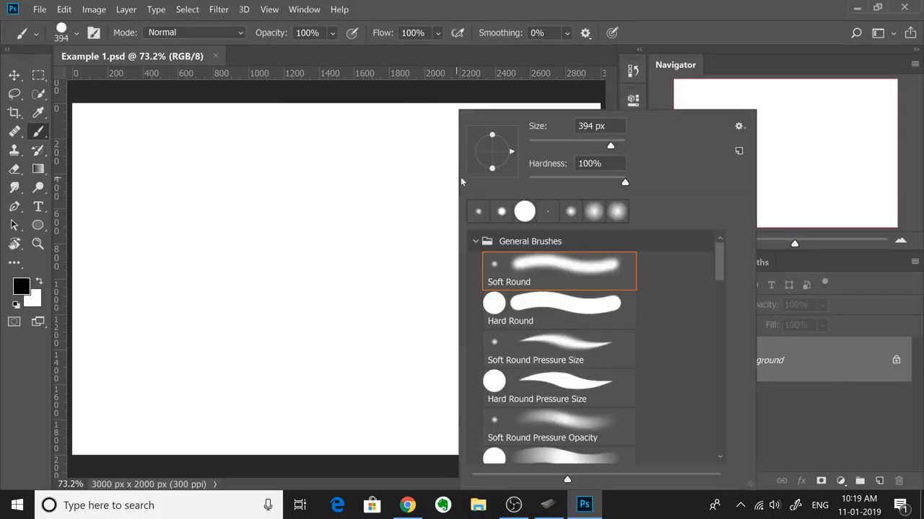
Step: Change the colour of the area around the canvas to Light Gray, and restore it to Default
right_click(390, 89)
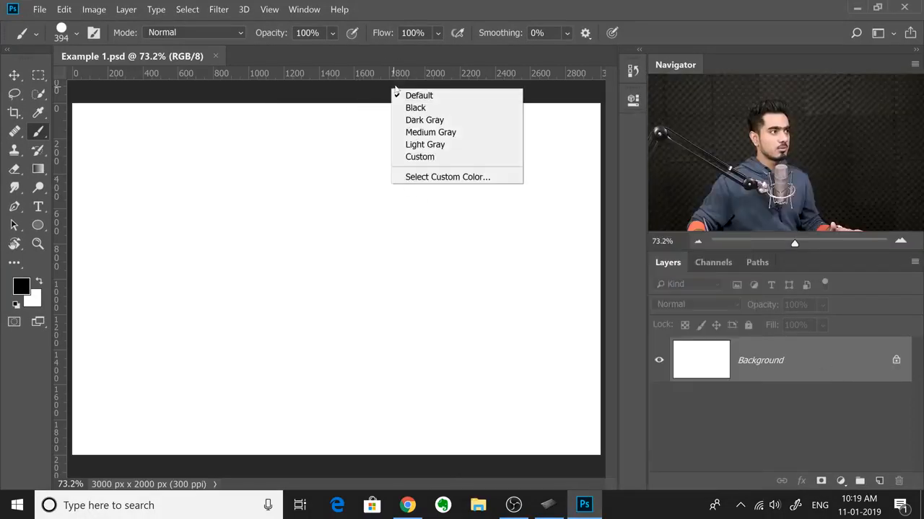
click(424, 144)
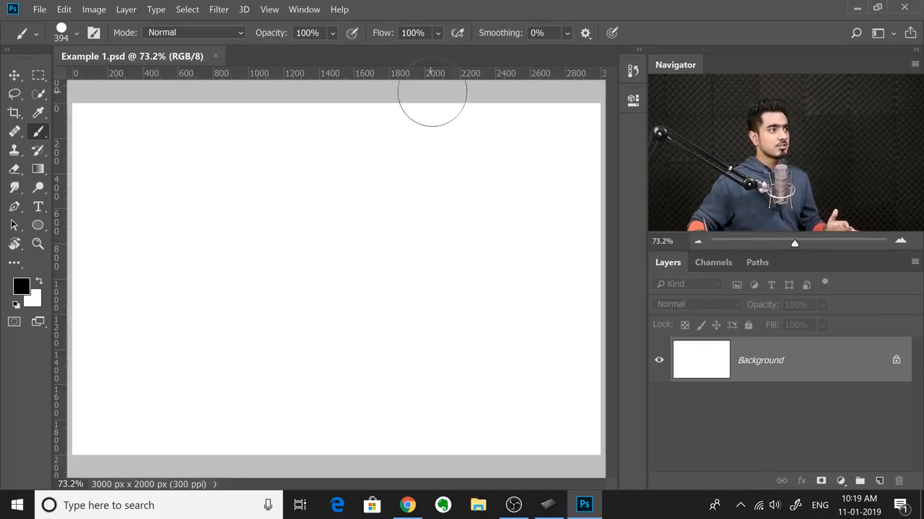
right_click(430, 92)
click(439, 97)
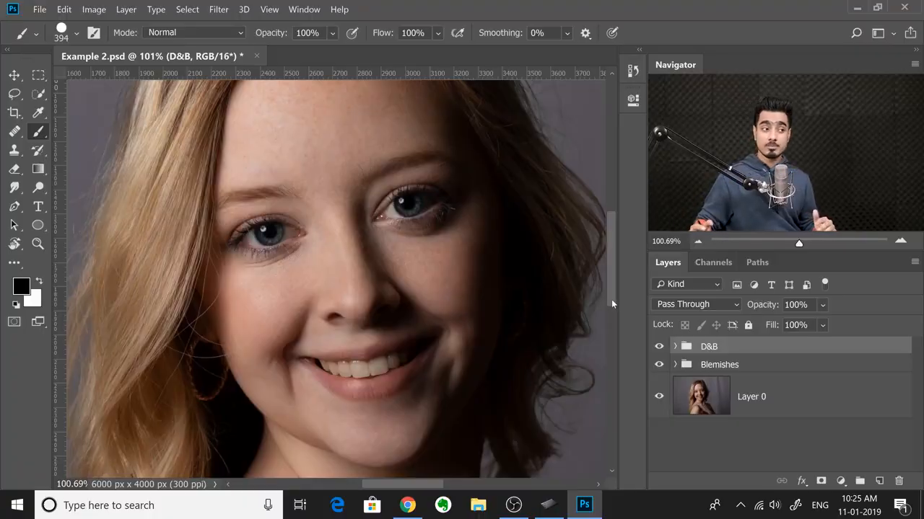
Step: Toggle the D&B group's visibility to compare the portrait with and without it, leaving the group hidden
click(658, 347)
click(658, 347)
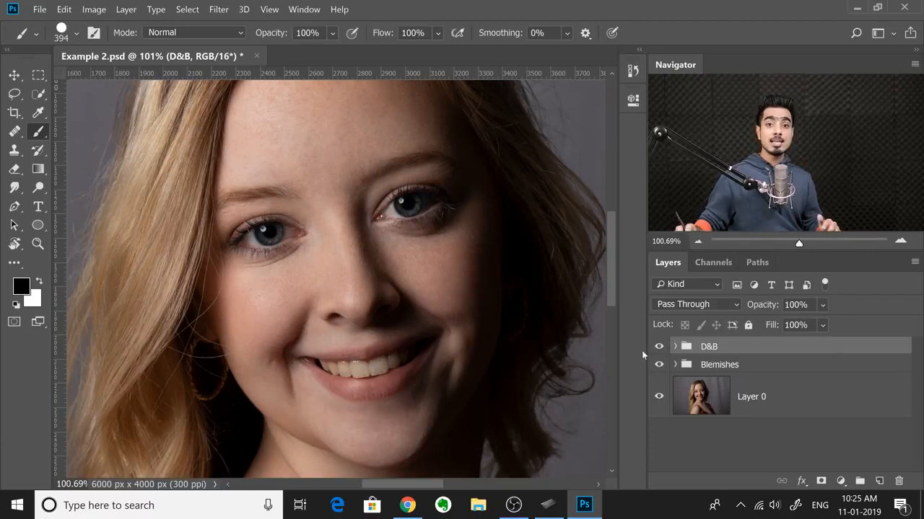
click(658, 348)
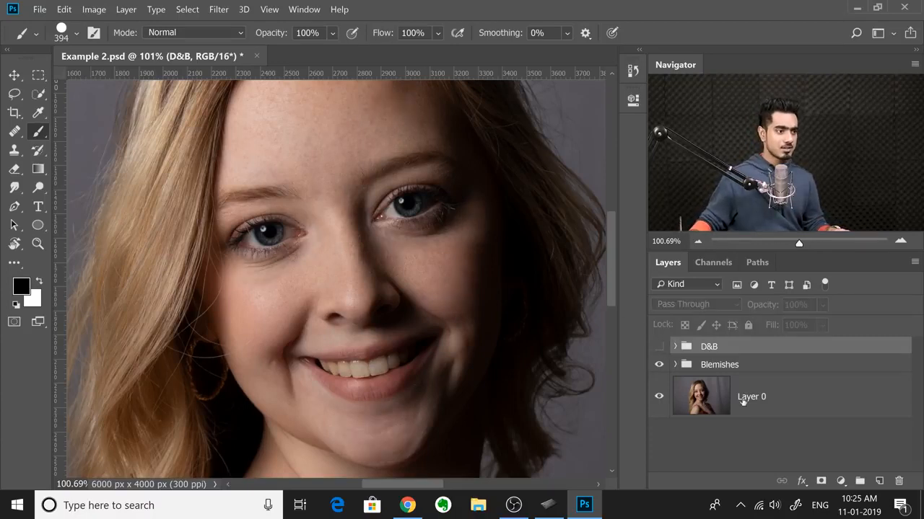
Step: Add a Curves adjustment layer that brightens the portrait, and invert its mask to black
click(841, 482)
click(822, 297)
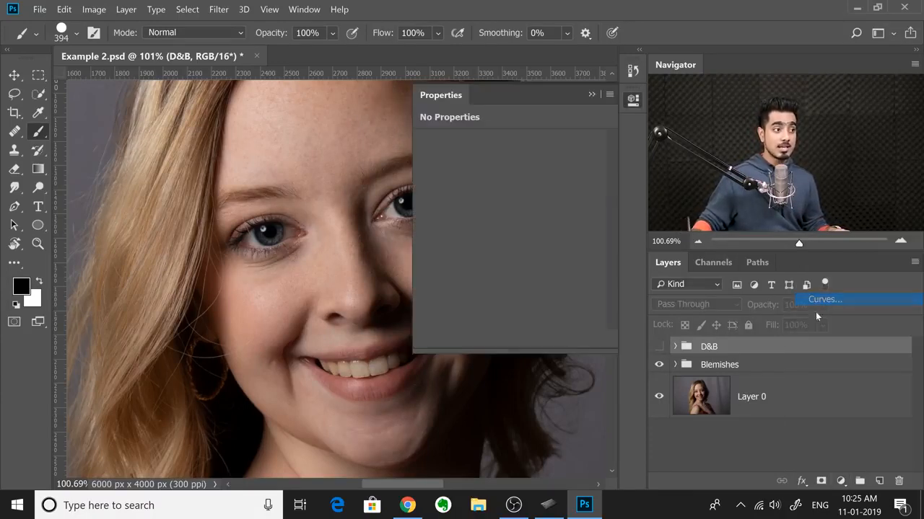
drag(525, 243, 502, 216)
click(769, 363)
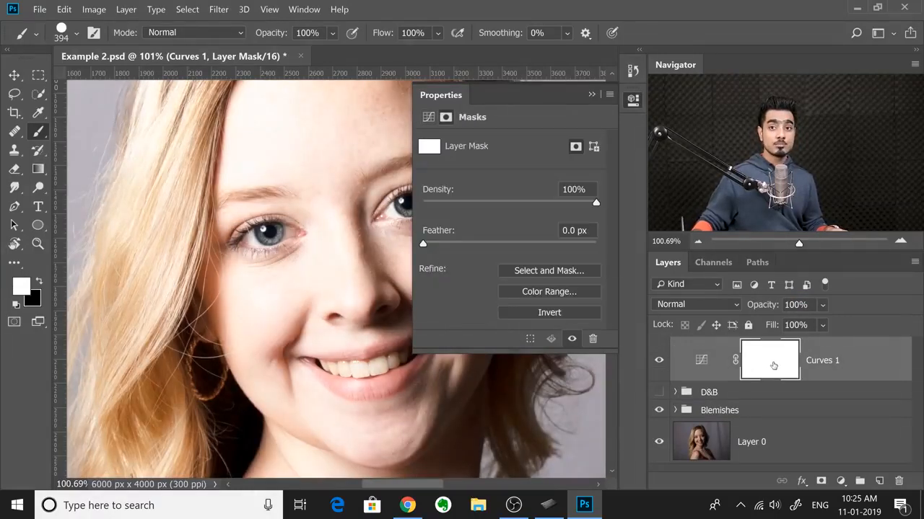
key(ctrl+i)
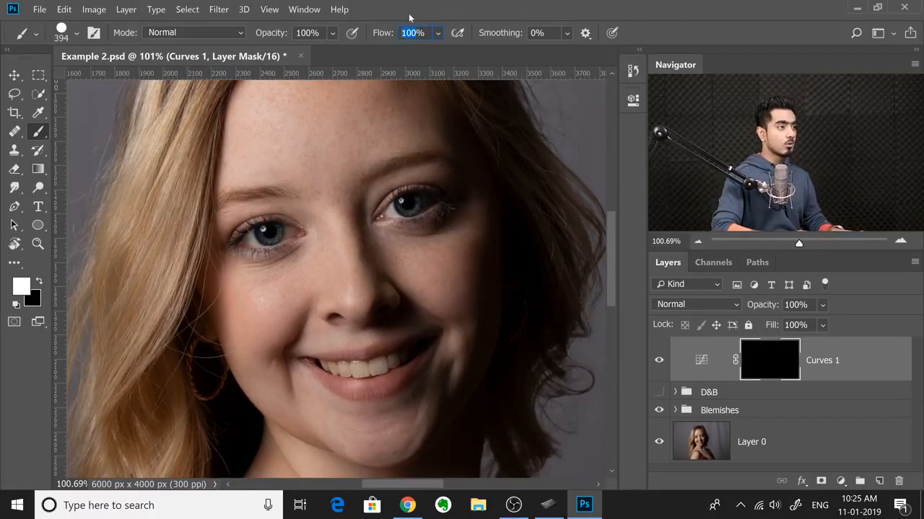
Step: Set the brush flow to 1% and paint white on the Curves 1 mask over the dark folds under the eye
text(1)
key(Return)
mouse_move(301, 251)
mouse_down()
mouse_move(390, 264)
mouse_move(375, 268)
mouse_move(361, 254)
mouse_move(295, 258)
mouse_up()
drag(315, 92, 320, 58)
drag(329, 261, 320, 69)
drag(321, 244, 317, 245)
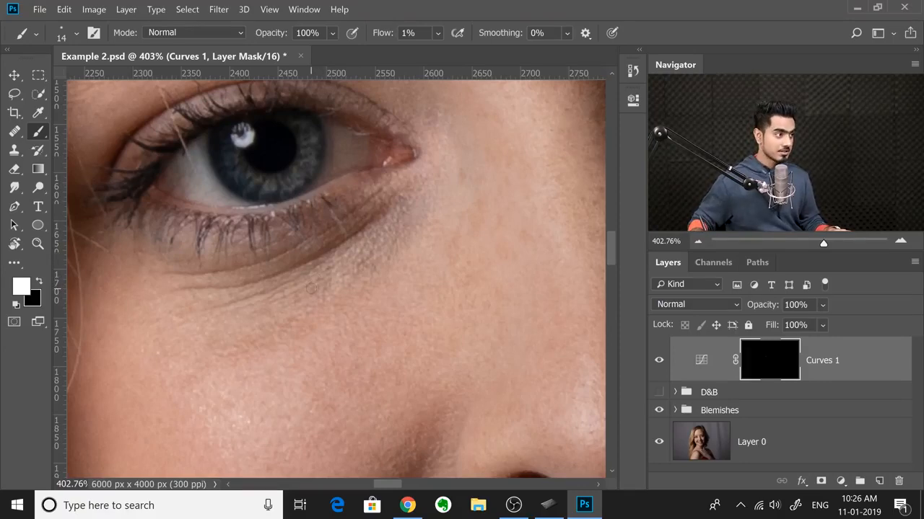
Step: Keep painting the under-eye folds on the mask while varying the brush size, ending at 25 px
alt+right_click(311, 288)
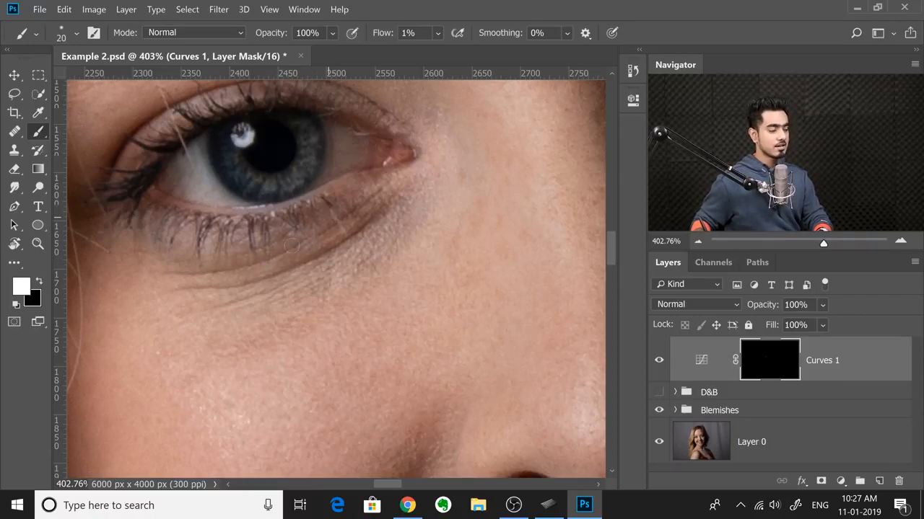
alt+right_click(310, 258)
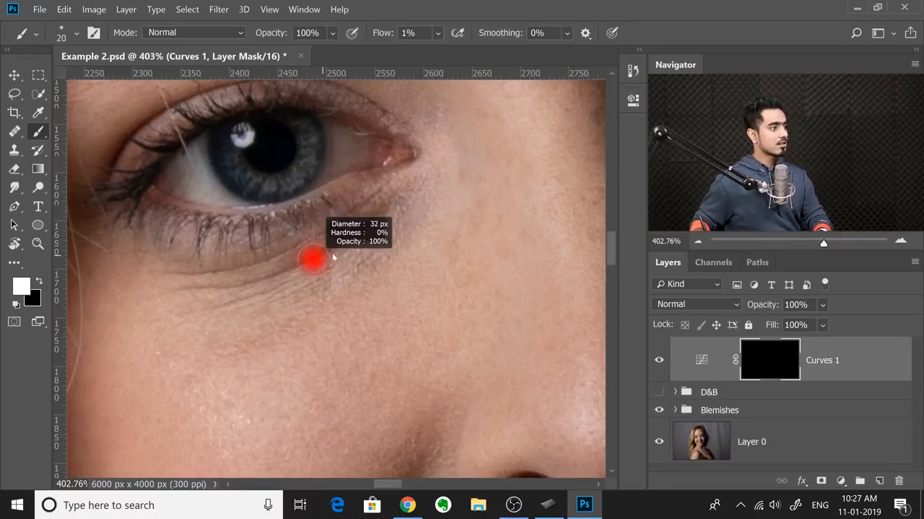
drag(332, 258, 330, 258)
alt+right_click(321, 243)
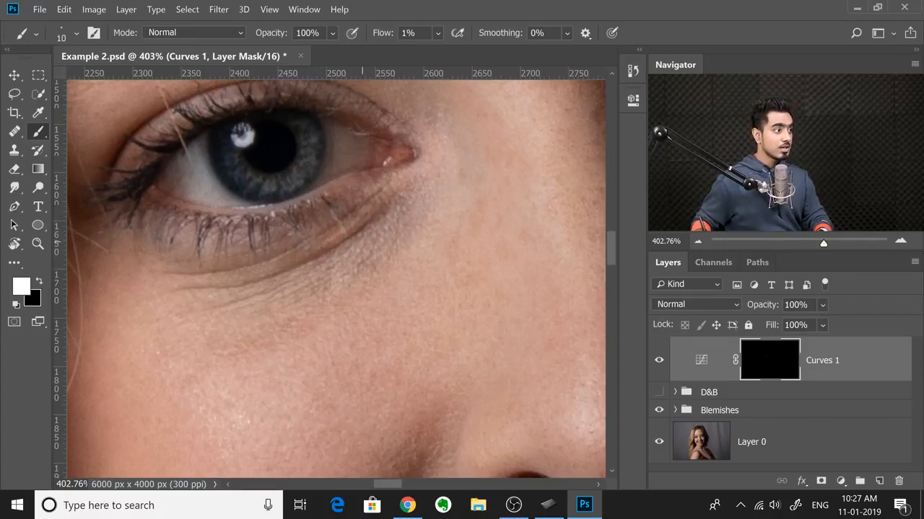
key(bracketleft)
key(bracketright)
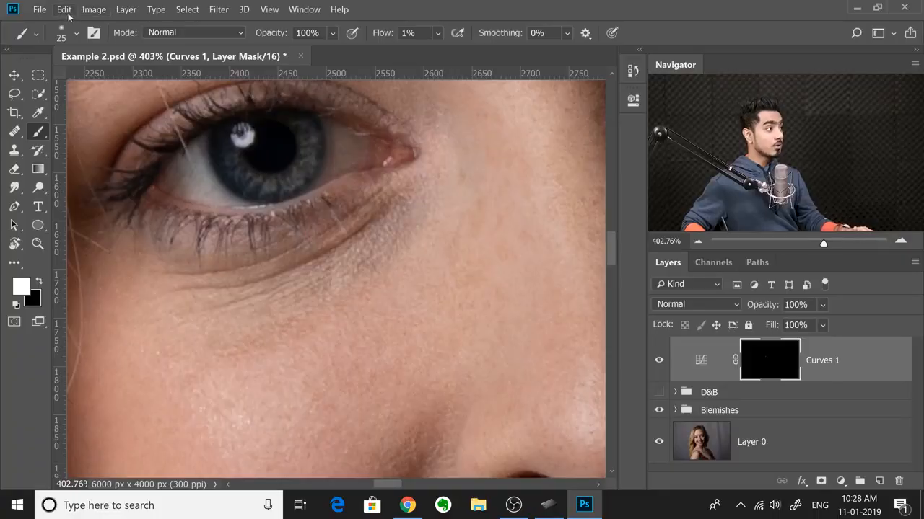
Step: Open the Keyboard Shortcuts editor and bring up the brush size commands among the Tools shortcuts
click(67, 10)
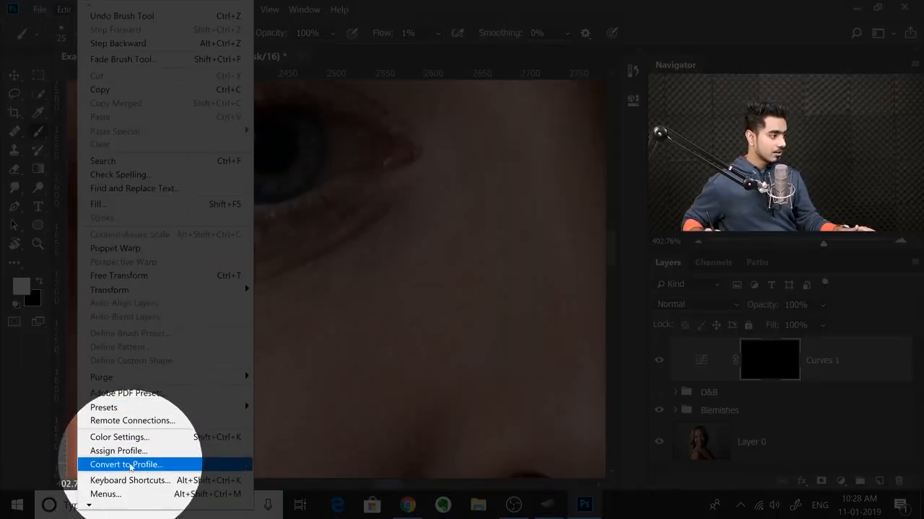
click(128, 480)
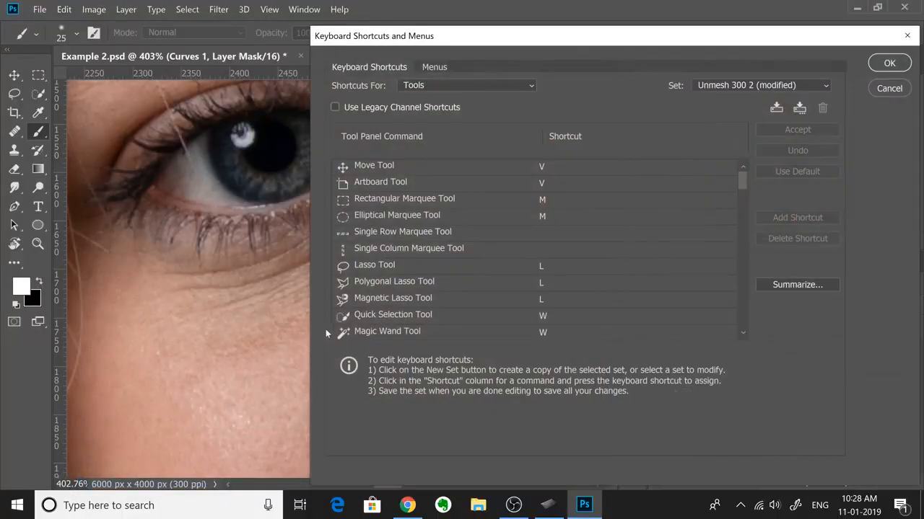
drag(502, 36, 423, 11)
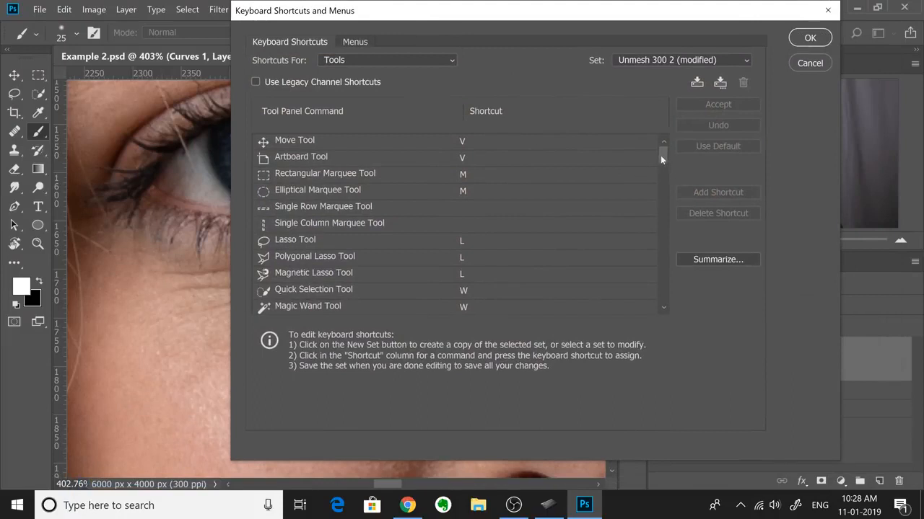
scroll(660, 159, down, 3)
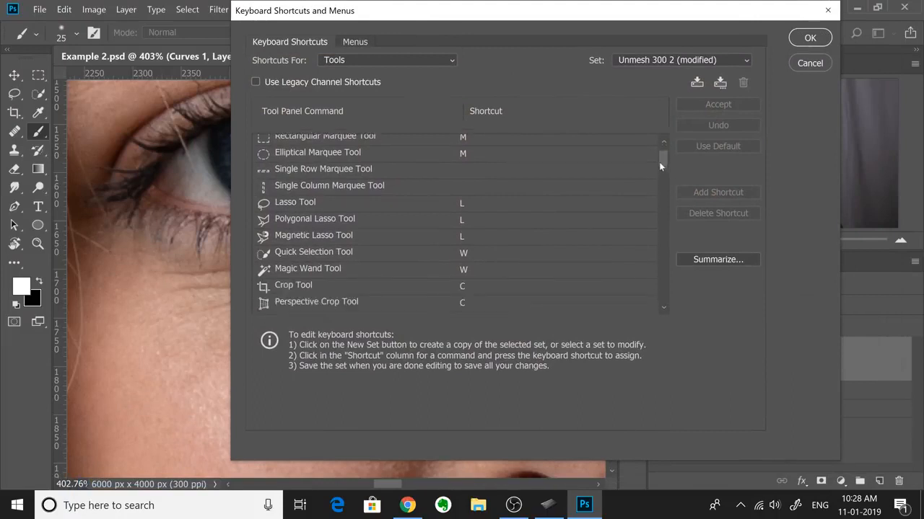
click(378, 63)
click(352, 98)
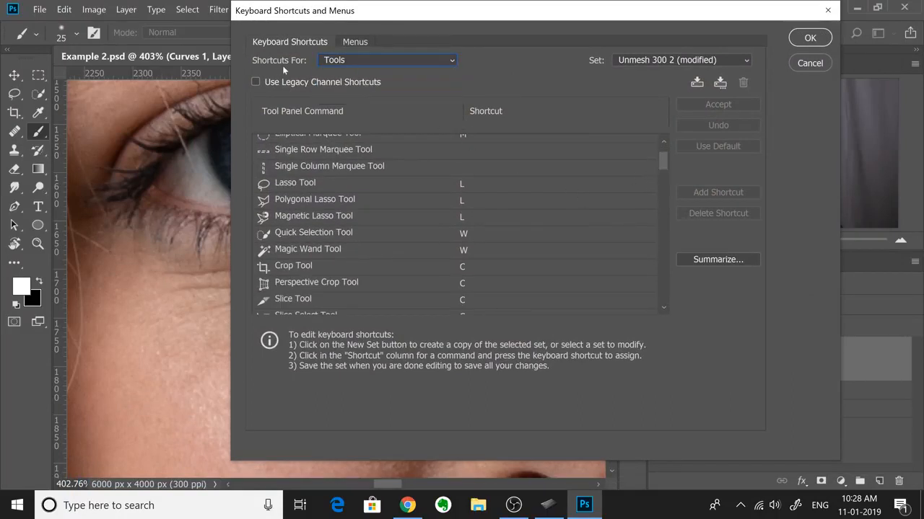
drag(660, 164, 648, 276)
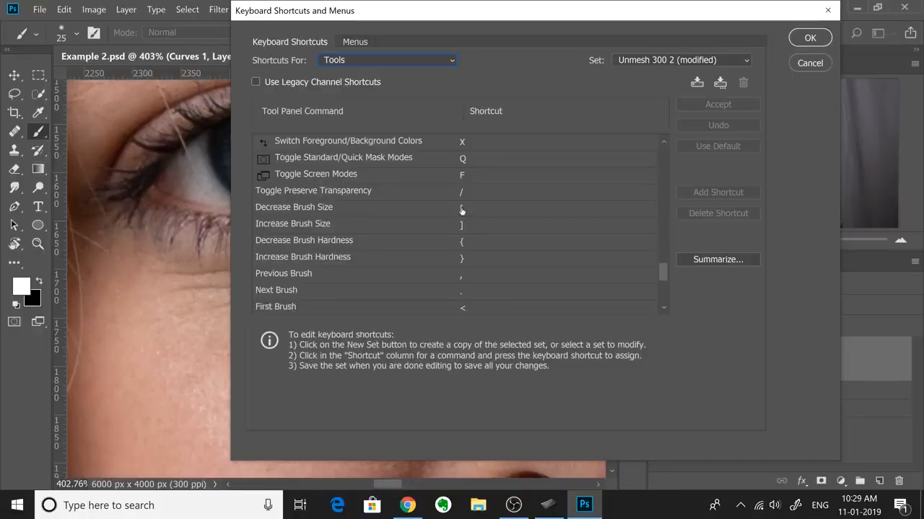
Step: Assign W to Decrease Brush Size and E to Increase Brush Size, and save the shortcut changes
click(466, 212)
key(w)
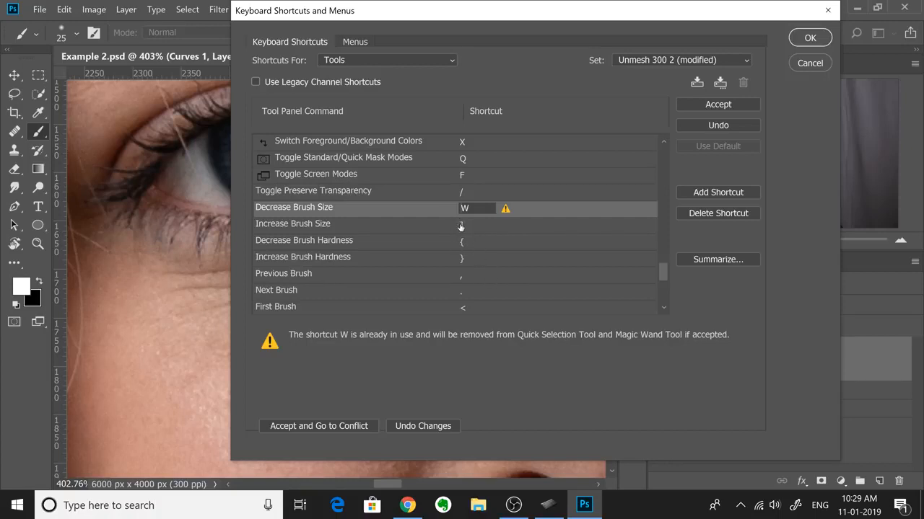
click(461, 225)
key(e)
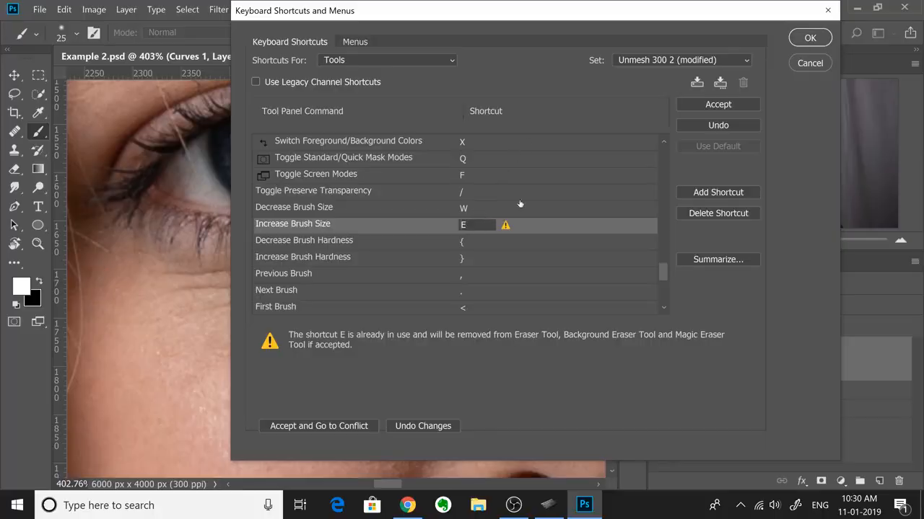
click(810, 38)
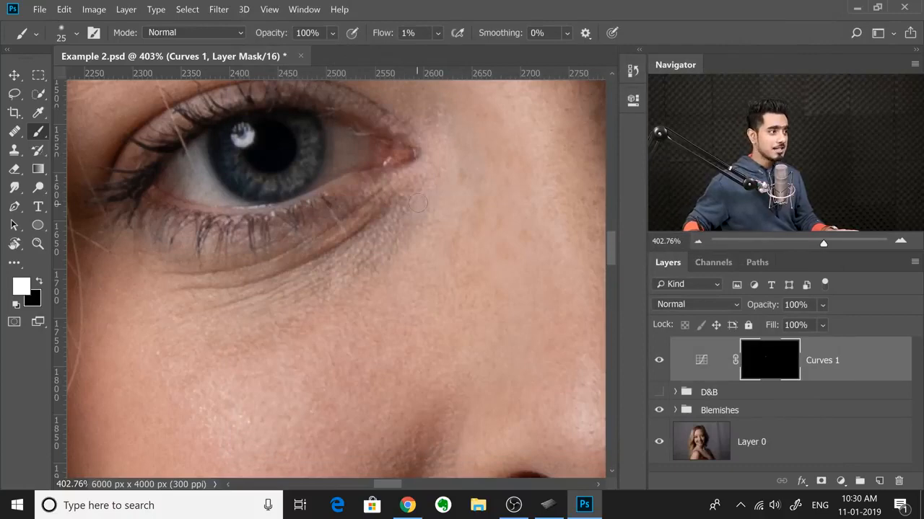
Step: Brighten the chin on the Curves 1 mask with a 15 px brush, and toggle the layer's visibility to compare
drag(437, 272, 302, 118)
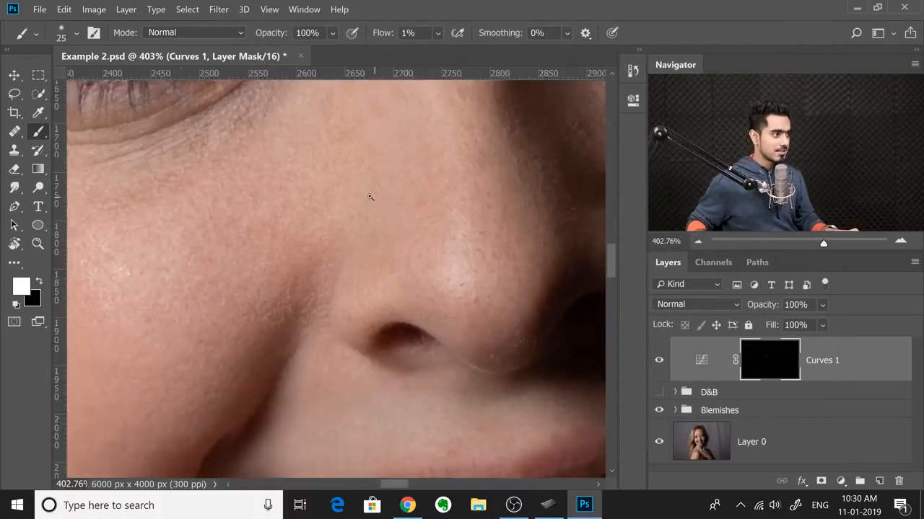
scroll(372, 216, down, 3)
mouse_move(385, 262)
mouse_down()
mouse_move(272, 111)
mouse_move(334, 147)
mouse_up()
scroll(339, 307, up, 3)
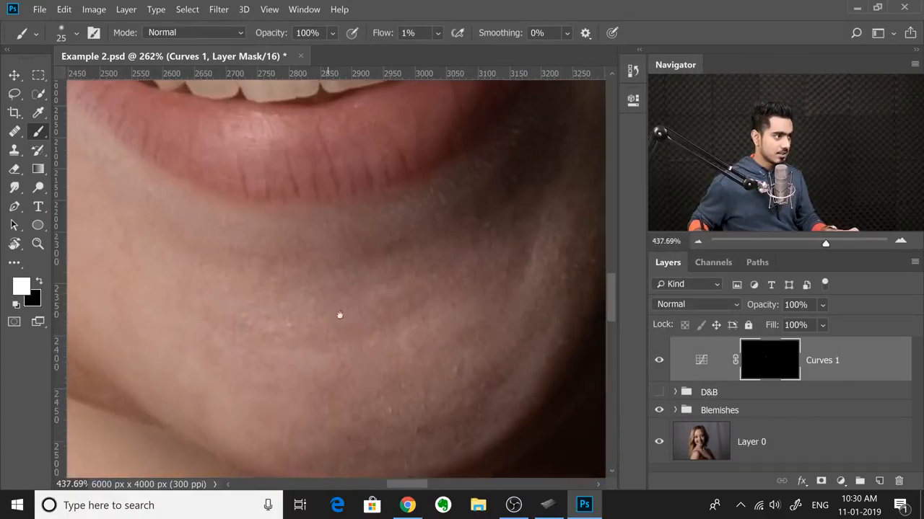
alt+right_click(374, 321)
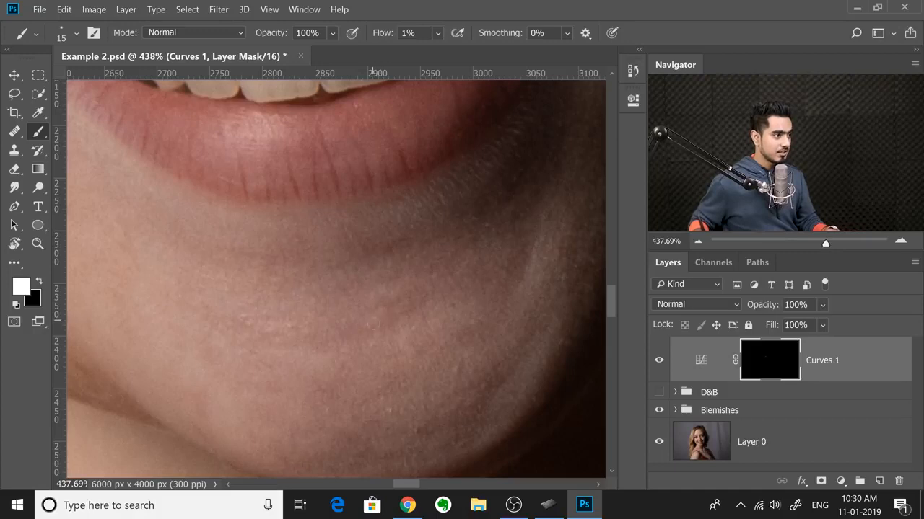
key(bracketright)
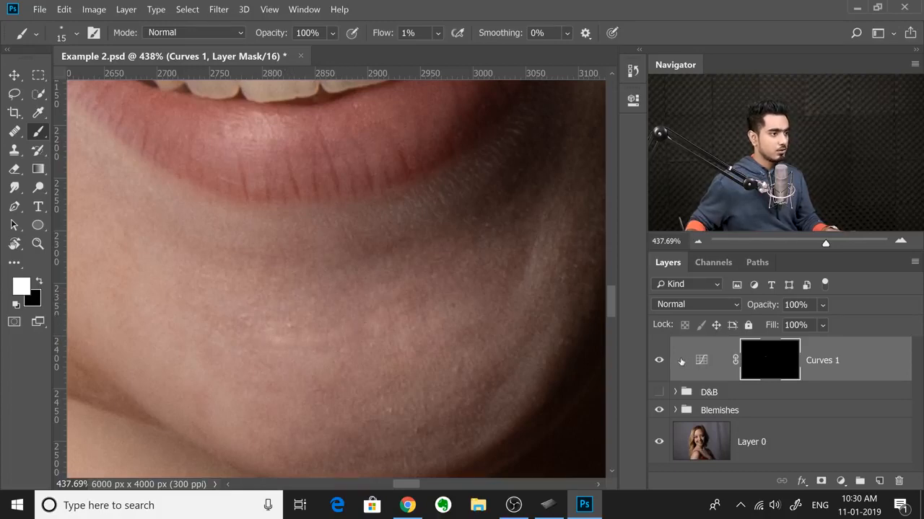
click(661, 362)
click(662, 361)
Step: Paint on the Curves 1 mask under the eye on the shadowed side of the face
scroll(474, 281, down, 3)
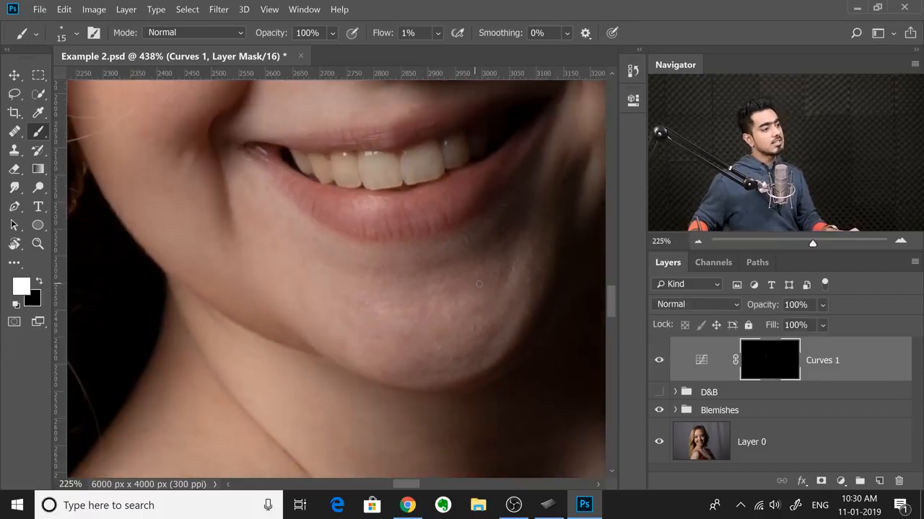
drag(471, 228, 466, 336)
drag(462, 247, 454, 382)
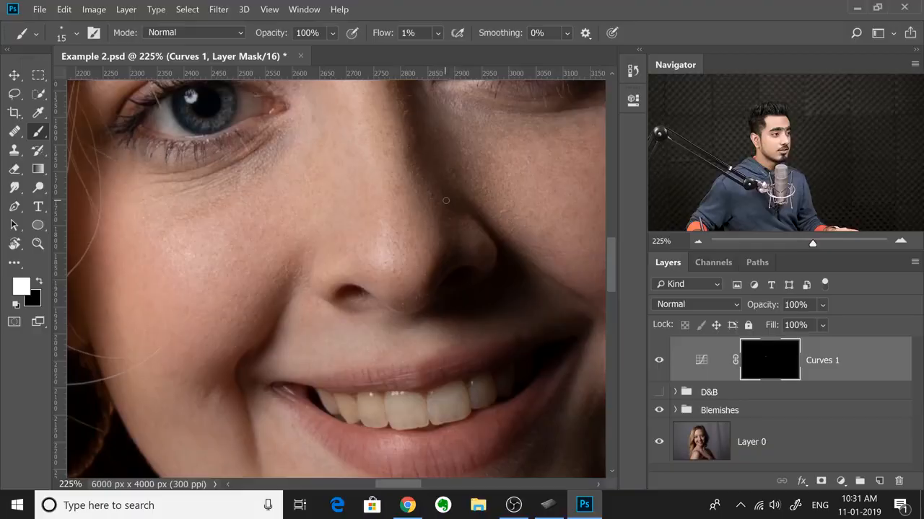
drag(466, 181, 339, 302)
drag(373, 247, 329, 265)
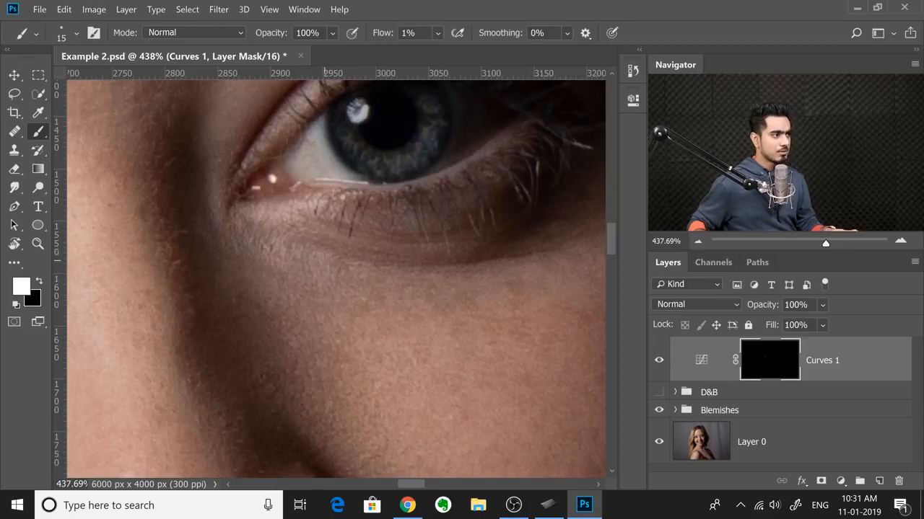
drag(322, 244, 290, 239)
Step: Rotate the canvas view to 95° at the forehead with the Rotate View tool, and return to the Brush tool
drag(220, 194, 309, 263)
drag(251, 218, 224, 352)
drag(277, 205, 228, 347)
drag(278, 225, 262, 286)
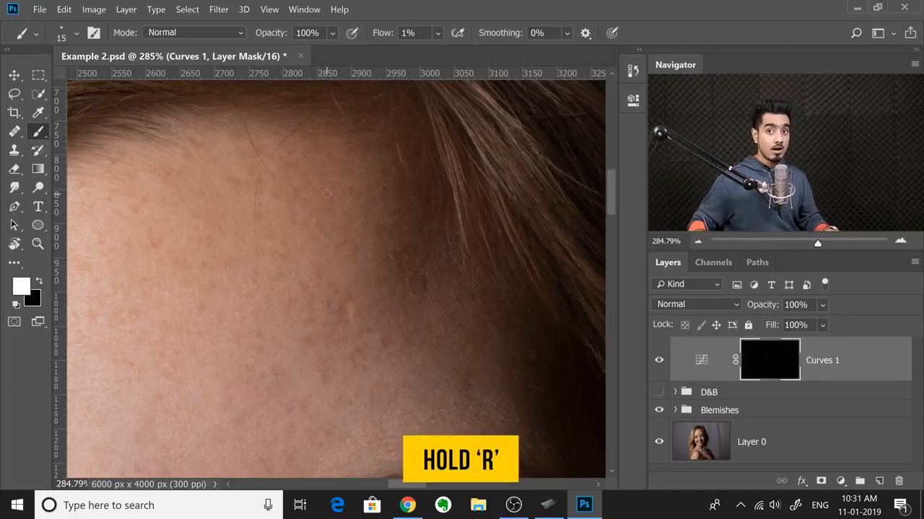
key(r)
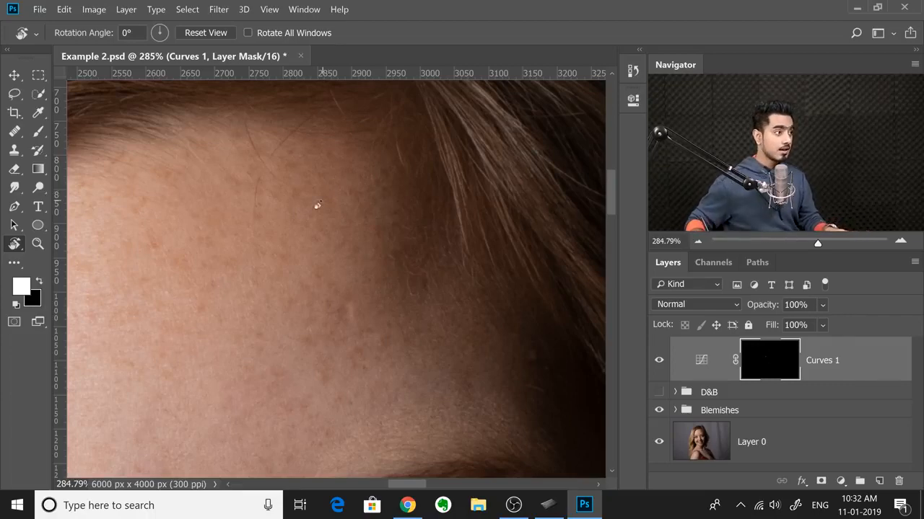
drag(274, 227, 359, 227)
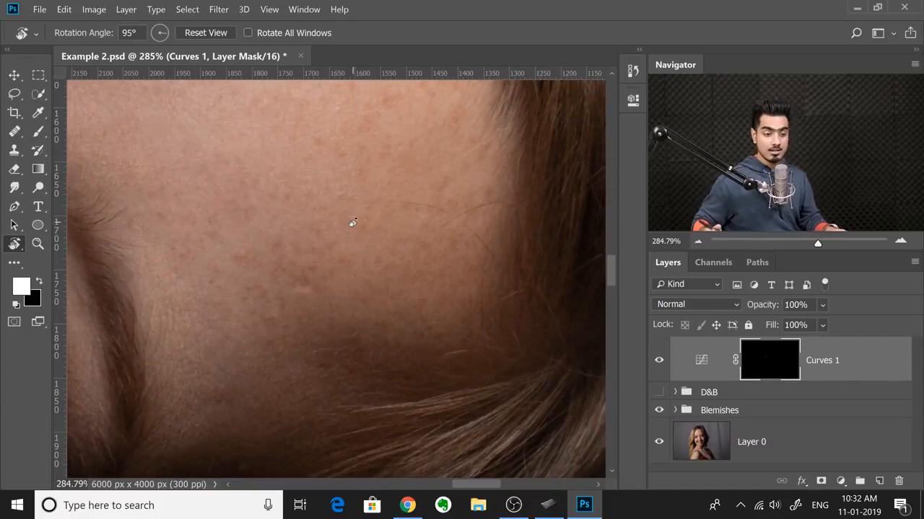
key(b)
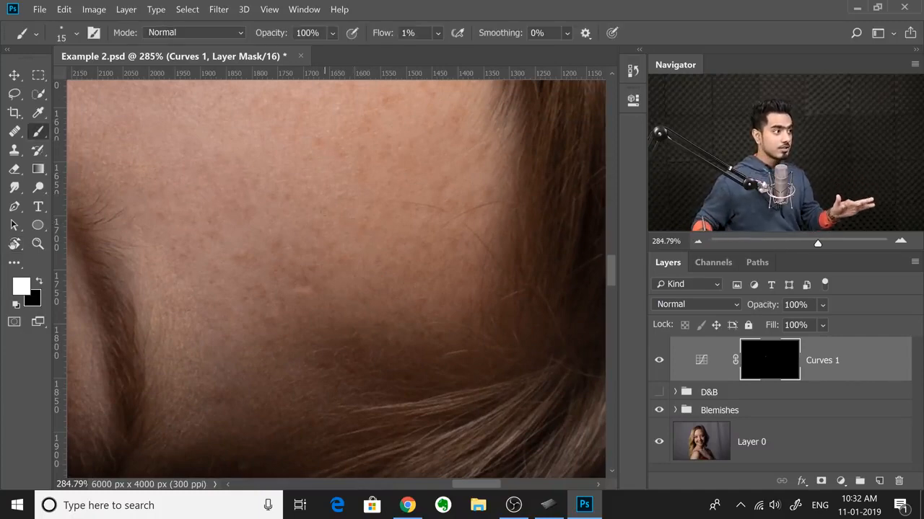
Step: Enlarge the brush to 86 px, lasso an oval patch of forehead near the hairline, and return to the Brush tool
mouse_move(333, 224)
mouse_down()
mouse_move(418, 224)
mouse_move(368, 232)
mouse_up()
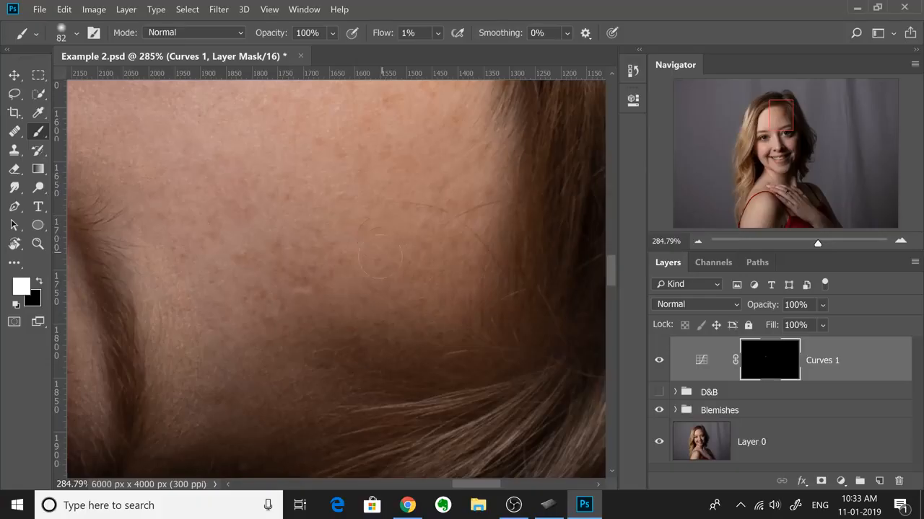
drag(377, 288, 376, 287)
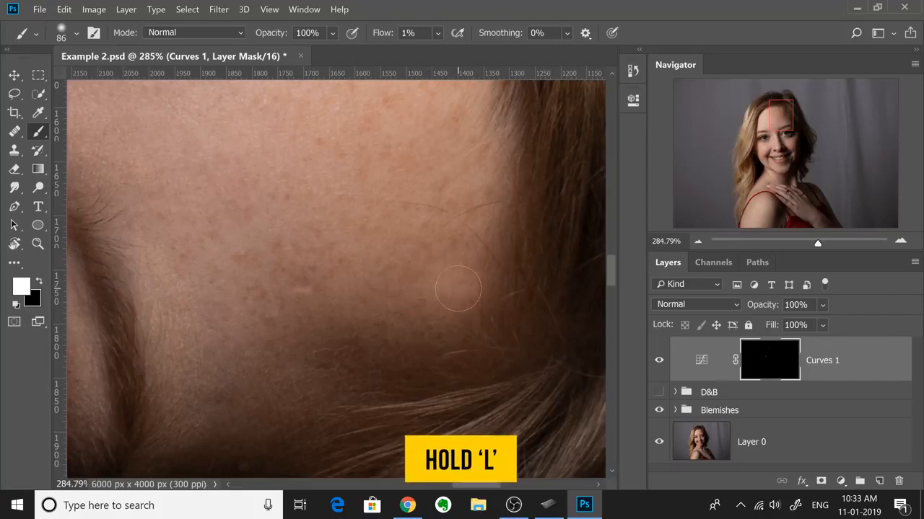
key(l)
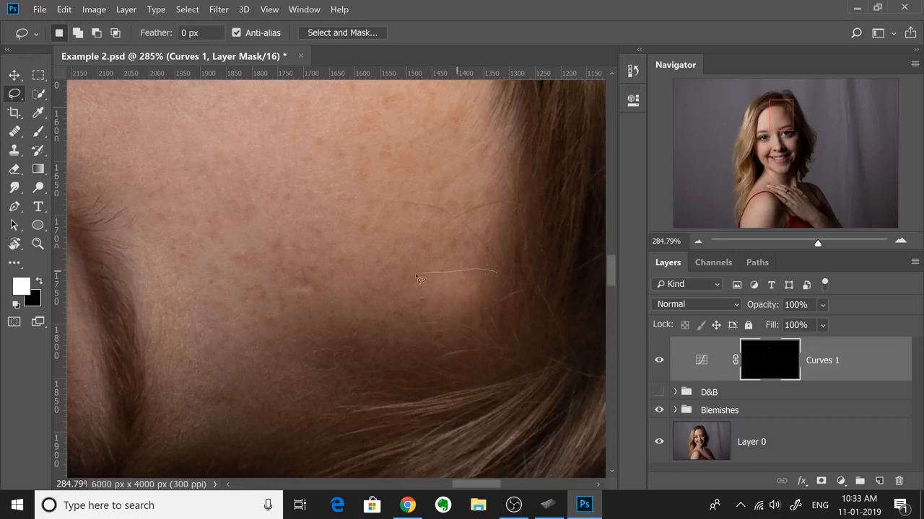
mouse_move(367, 342)
mouse_down()
mouse_move(408, 353)
mouse_move(474, 351)
mouse_up()
drag(518, 308, 510, 288)
key(b)
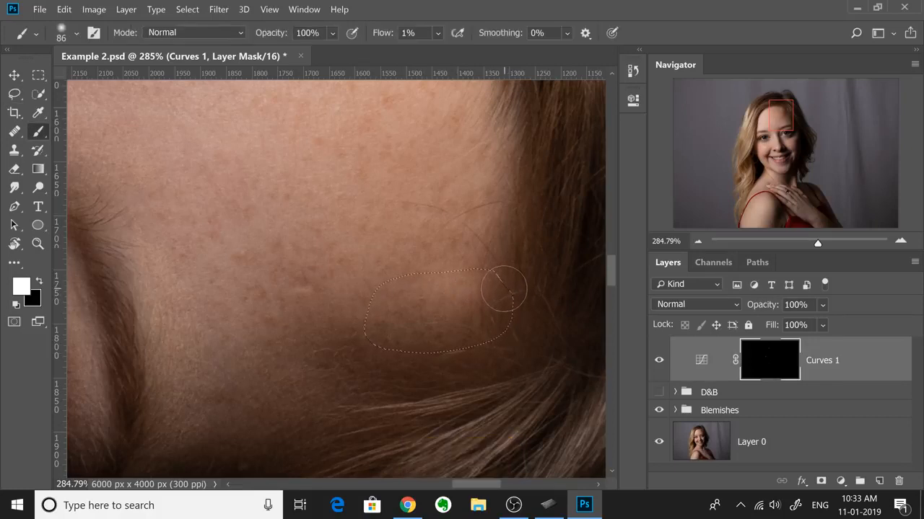
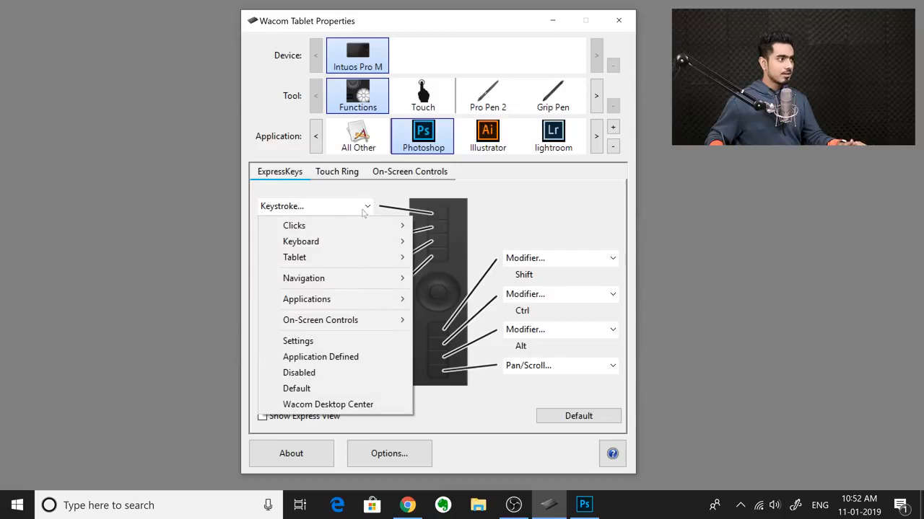
Step: Assign the keystroke Ctrl+Shift+Z, named "Step Foreward", to the first ExpressKey for Photoshop
mouse_move(389, 246)
click(444, 240)
drag(346, 311, 270, 300)
text(Step )
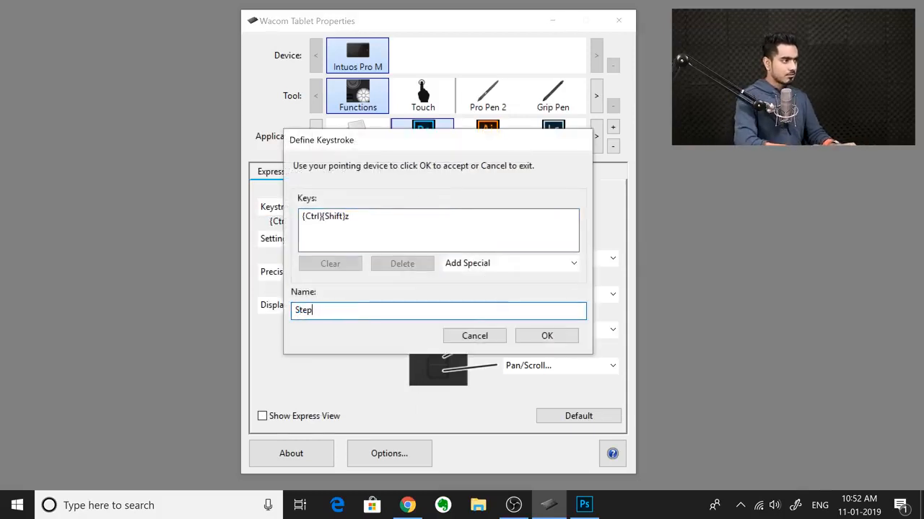
text(Forewar)
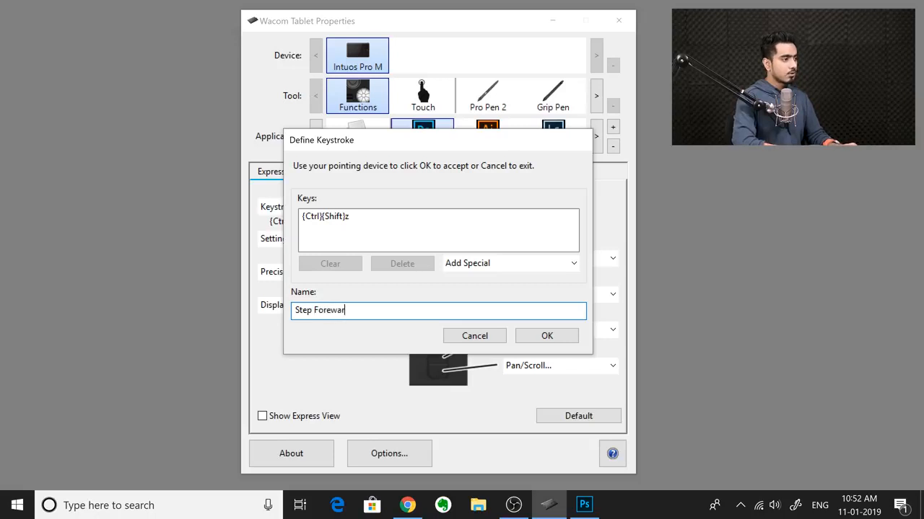
text(d)
click(549, 337)
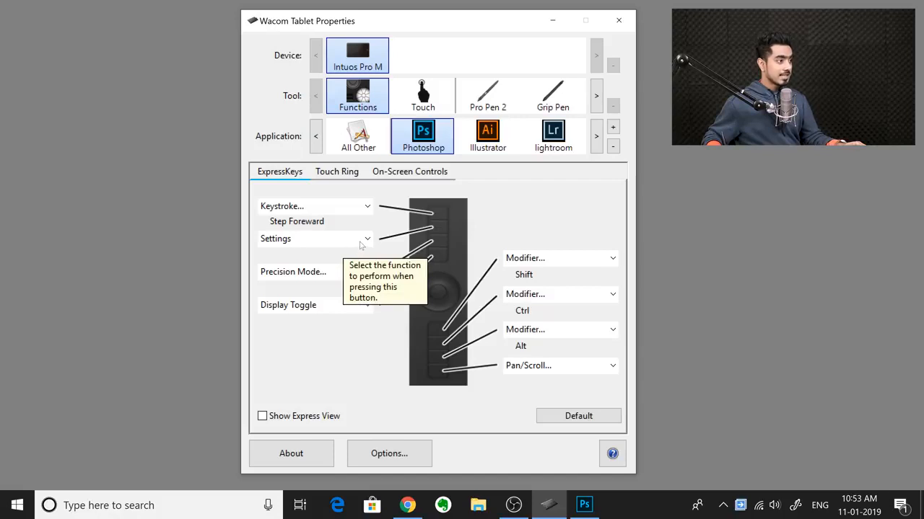
Step: Replace the second ExpressKey's Settings function with the keystroke Ctrl+Alt+Z, leaving it unnamed
click(362, 246)
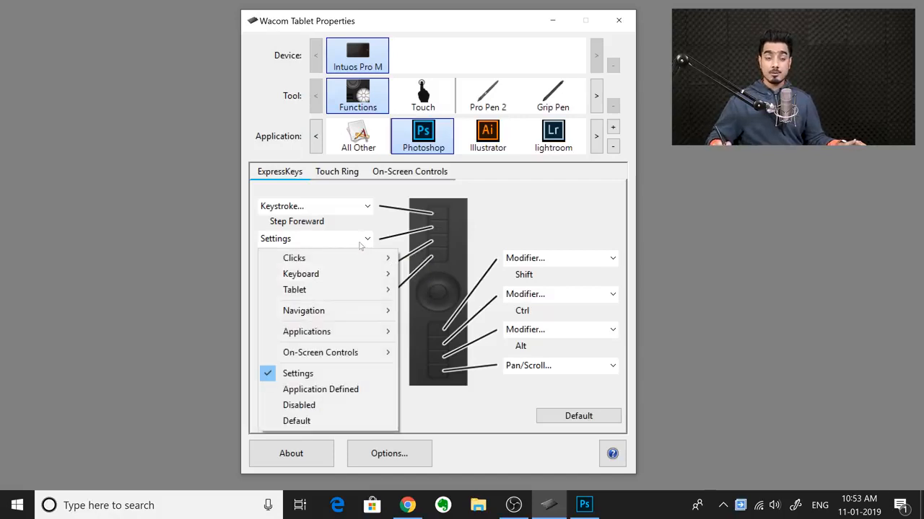
mouse_move(354, 275)
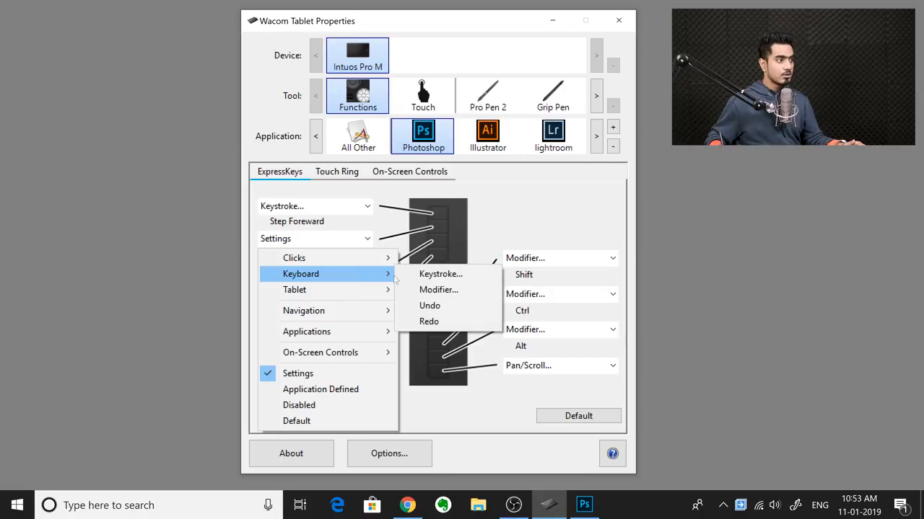
click(421, 276)
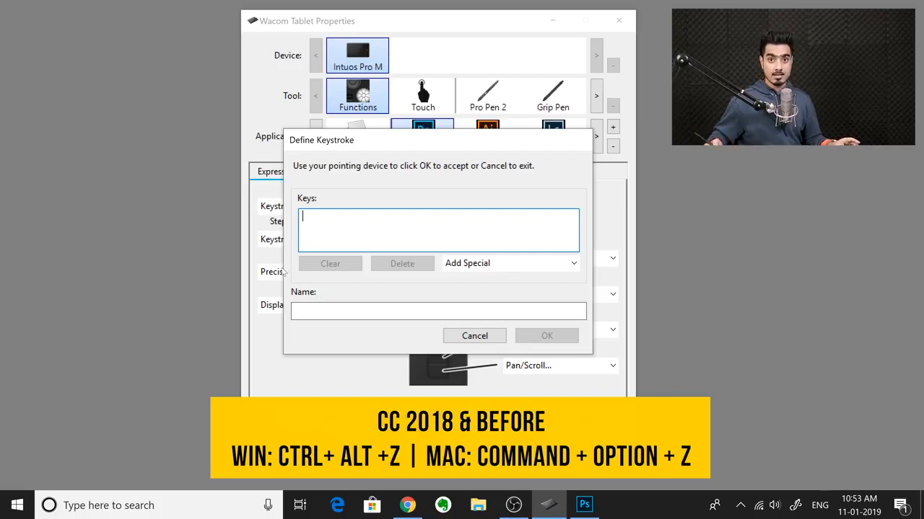
key(ctrl+alt+z)
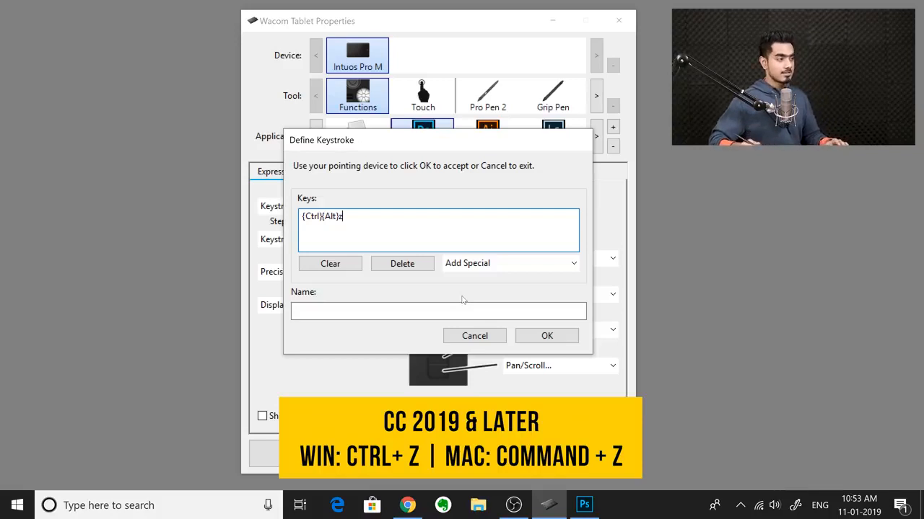
click(547, 335)
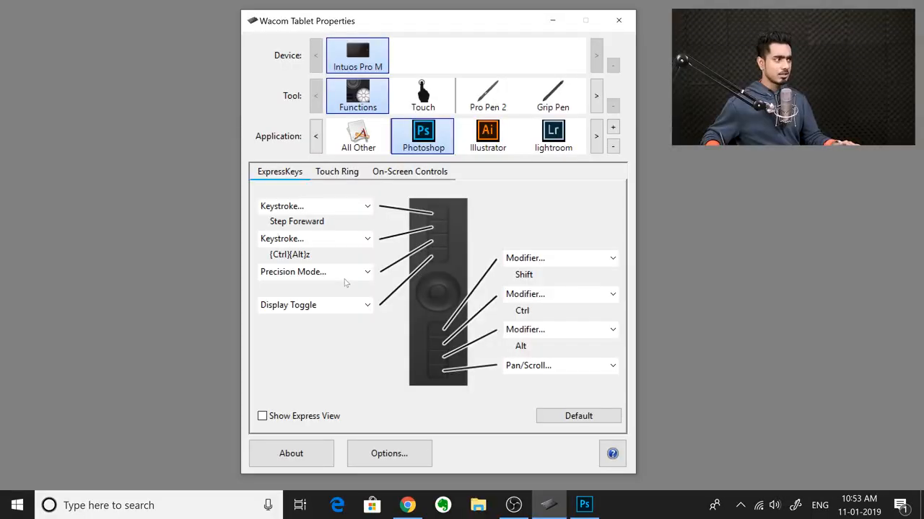
Step: Disable the third ExpressKey and assign the keystroke Ctrl+0 to the fourth ExpressKey
click(345, 278)
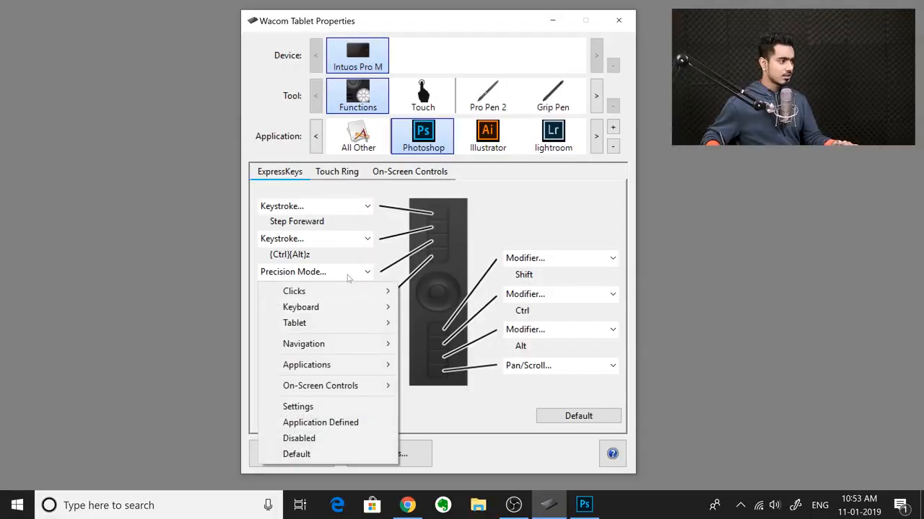
click(305, 437)
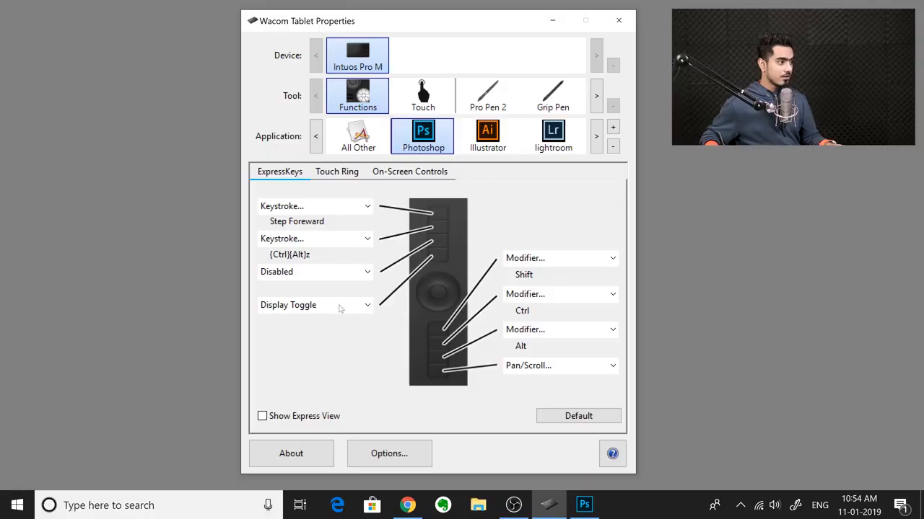
click(339, 305)
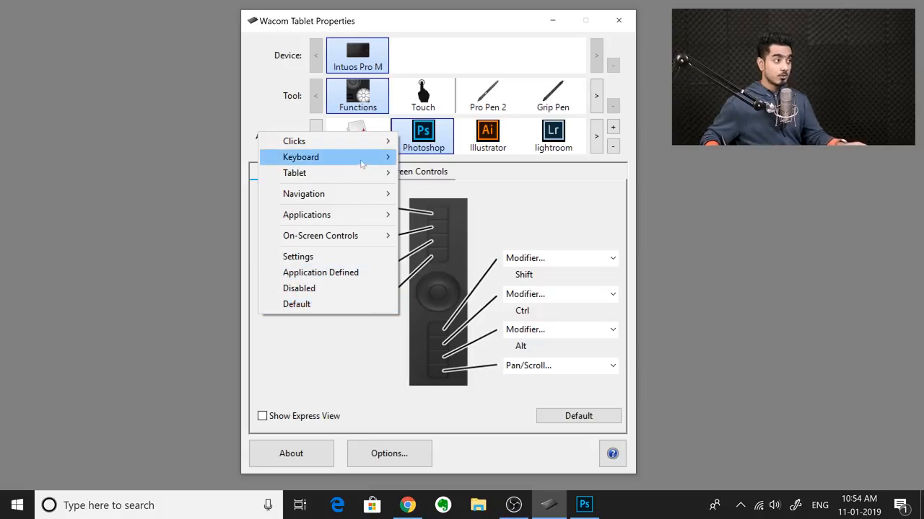
mouse_move(367, 159)
click(419, 163)
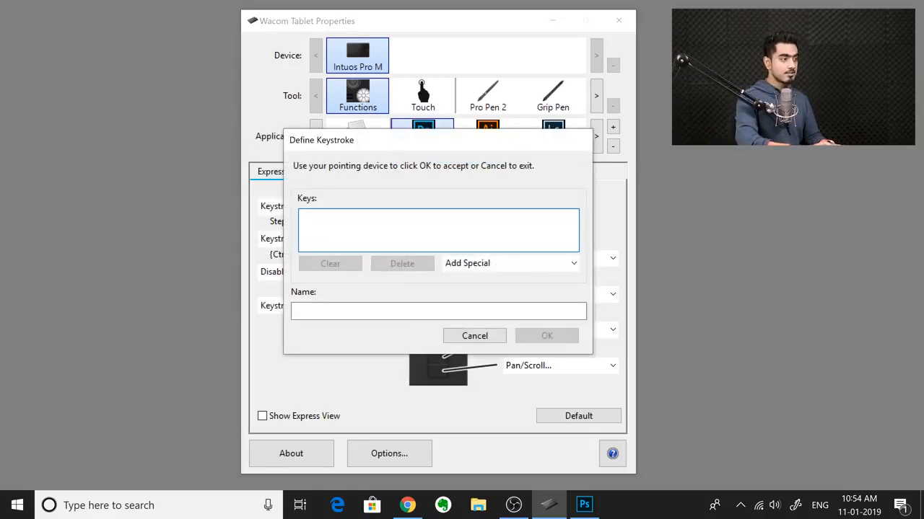
key(ctrl+0)
click(547, 336)
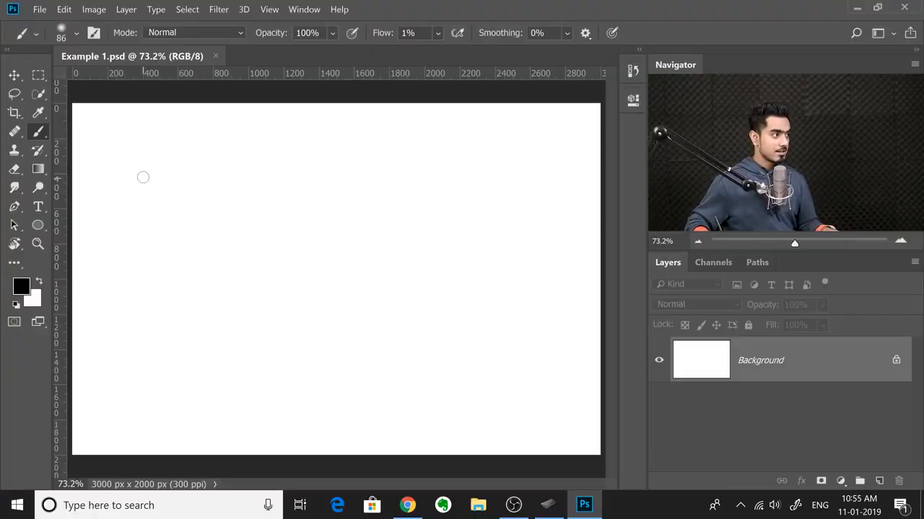
Step: In Photoshop, paint a faint test scribble on Example 1.psd, raise the brush flow to 99% and paint three black zigzag strokes
drag(168, 188, 162, 235)
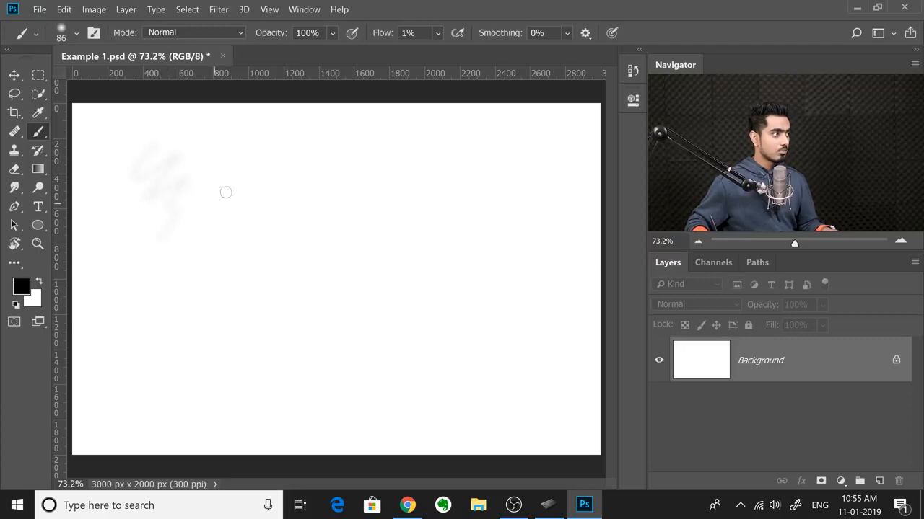
drag(382, 34, 452, 35)
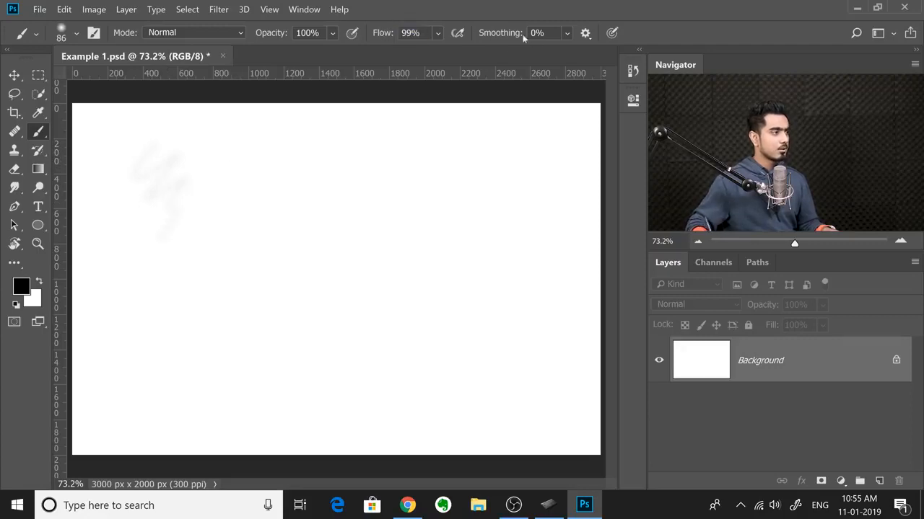
mouse_move(233, 161)
mouse_down()
mouse_move(245, 144)
mouse_move(278, 200)
mouse_up()
drag(387, 148, 330, 270)
drag(337, 309, 238, 411)
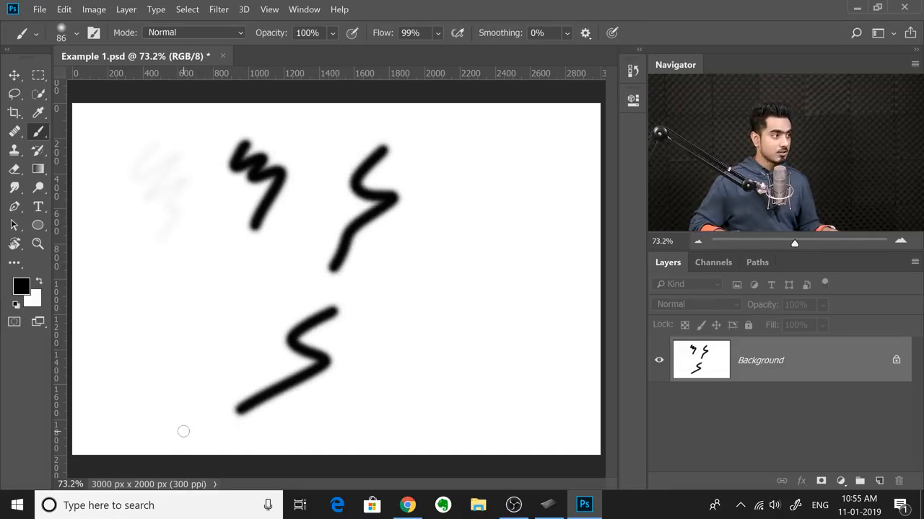
Step: Step back through the three black strokes and restore them, and repeat this with the last two strokes
key(ctrl+z)
key(ctrl+z)
key(ctrl+z)
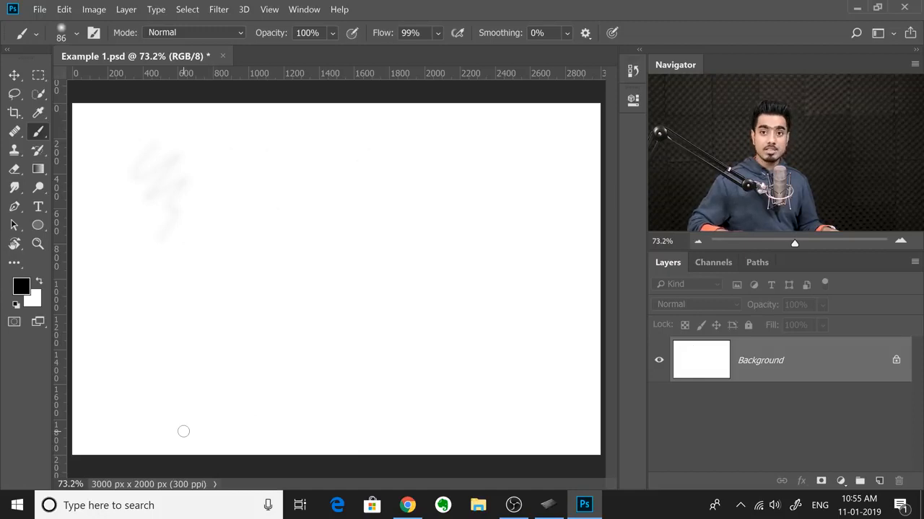
key(ctrl+shift+z)
key(ctrl+shift+z)
key(ctrl+shift+z)
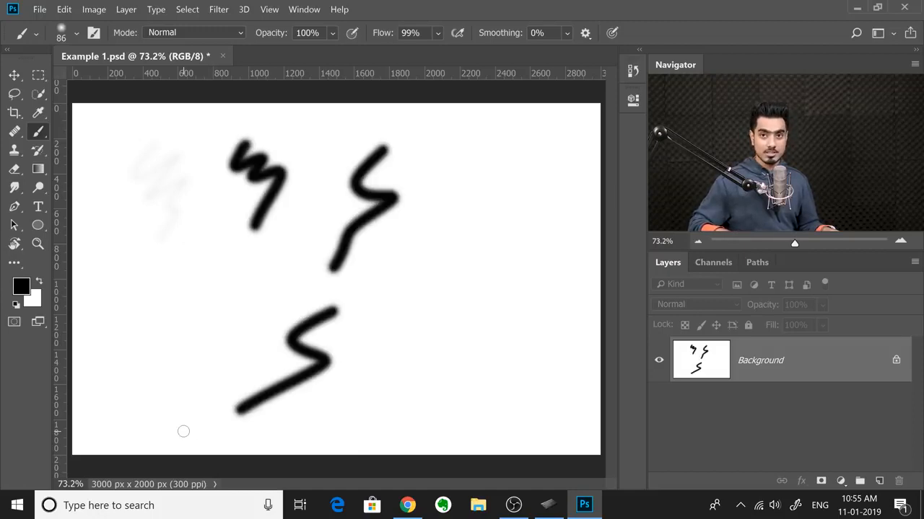
key(ctrl+z)
key(ctrl+z)
key(ctrl+shift+z)
key(ctrl+shift+z)
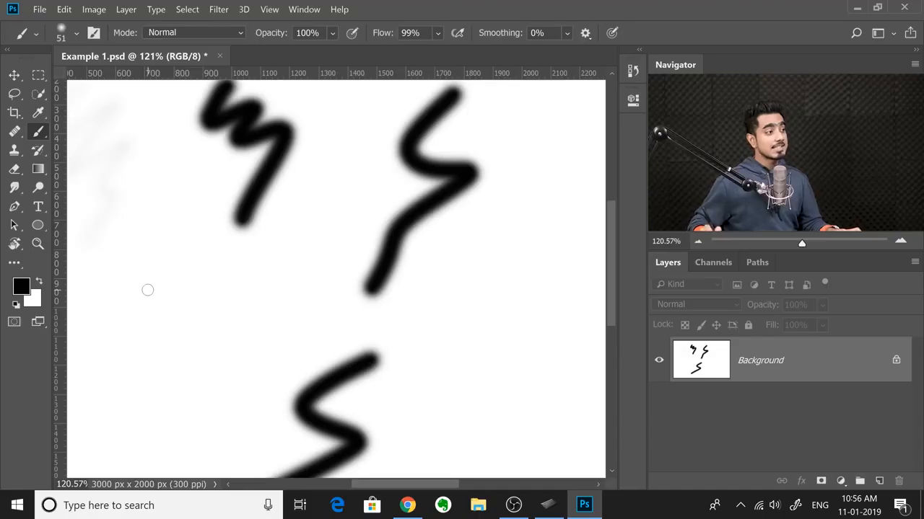
Step: Zoom in below the first black zigzag, paint three small squiggles with a 25 to 30 px brush, and fit the image on screen
key(ctrl+space)
drag(337, 262, 345, 266)
key(space)
drag(252, 299, 431, 254)
mouse_move(253, 260)
mouse_down()
mouse_move(306, 292)
mouse_move(309, 309)
mouse_up()
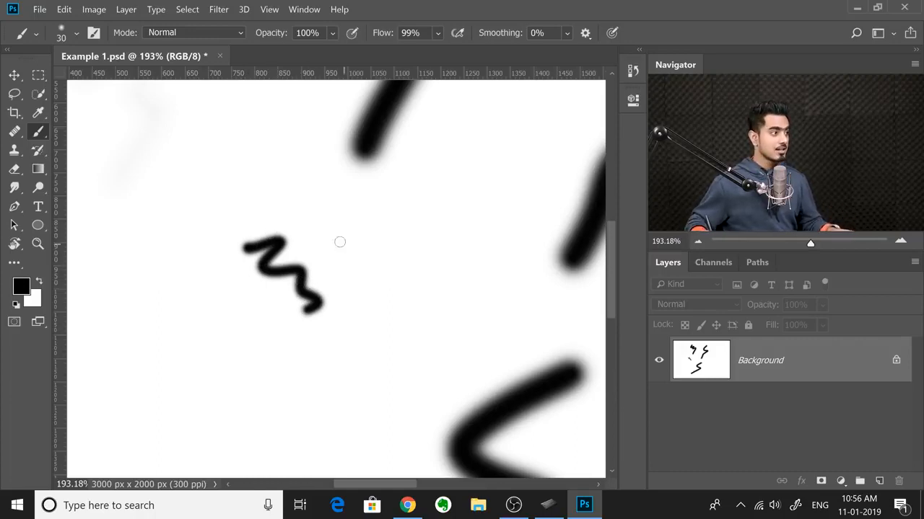
mouse_move(315, 239)
mouse_down()
mouse_move(394, 258)
mouse_move(411, 290)
mouse_move(398, 348)
mouse_up()
mouse_move(435, 221)
mouse_down()
mouse_move(466, 279)
mouse_move(460, 316)
mouse_move(442, 344)
mouse_up()
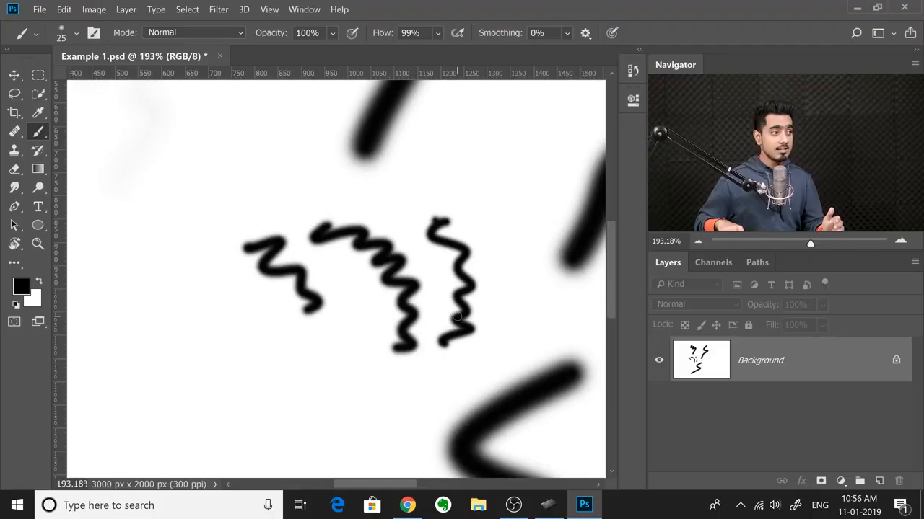
key(ctrl+0)
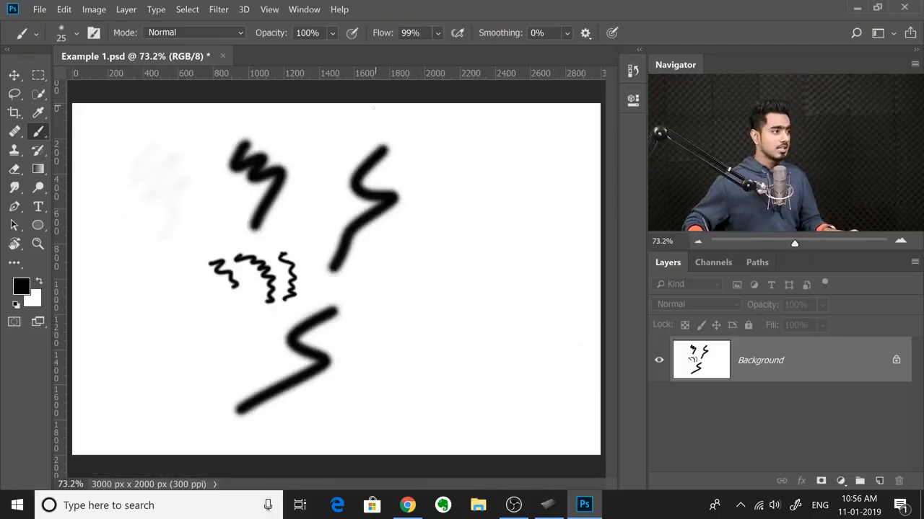
Step: Zoom far out and fit the image on screen, zoom in on the empty area beside the strokes, and fit it again
drag(420, 217, 364, 230)
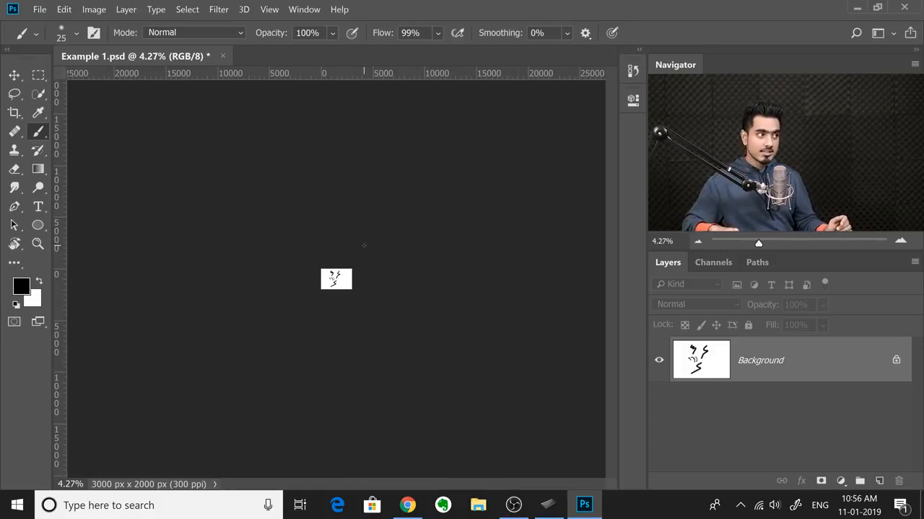
key(ctrl+0)
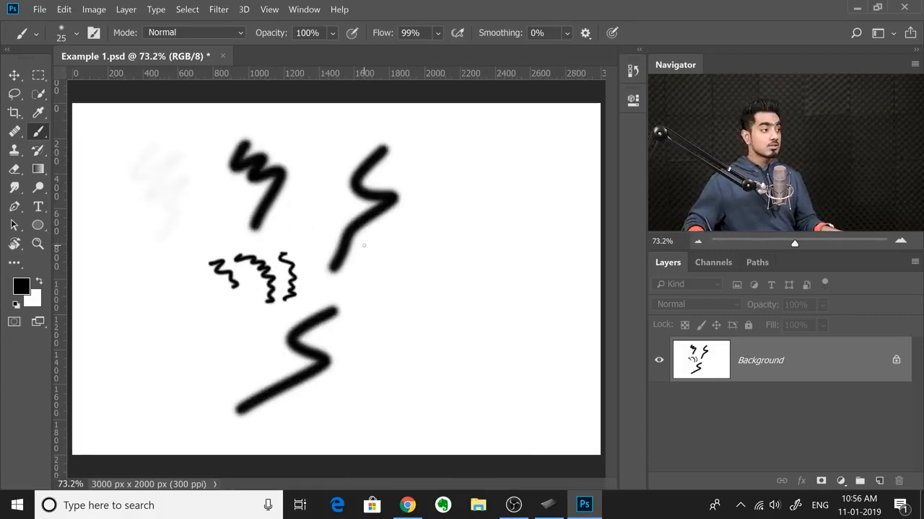
drag(362, 221, 378, 221)
drag(420, 216, 160, 249)
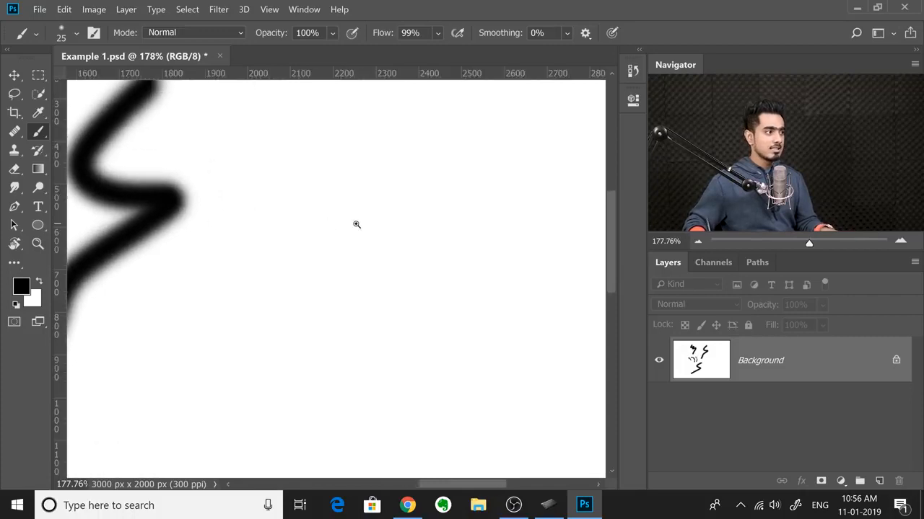
drag(373, 220, 382, 218)
mouse_move(431, 187)
mouse_down()
mouse_move(451, 224)
mouse_move(461, 291)
mouse_move(445, 320)
mouse_up()
drag(496, 242, 461, 244)
mouse_move(494, 244)
mouse_down()
mouse_move(481, 246)
mouse_move(513, 245)
mouse_up()
key(ctrl+0)
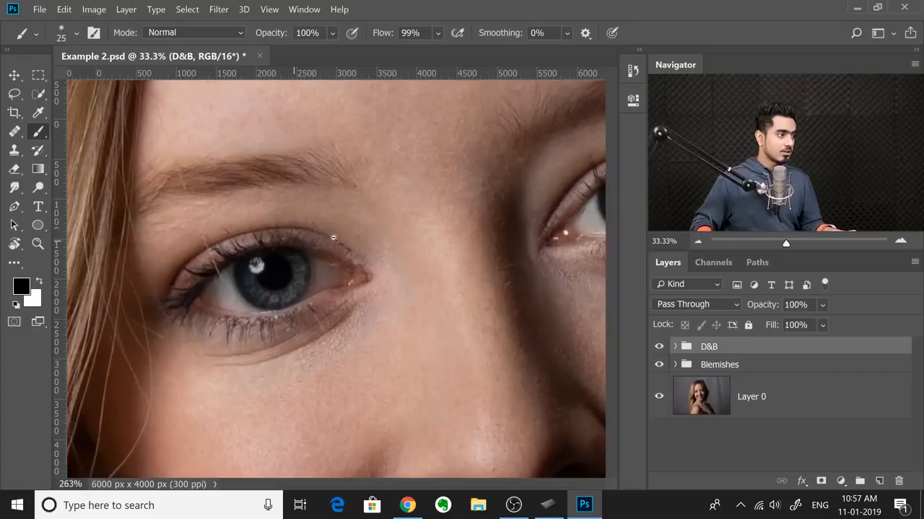
Step: Zoom in on the skin under the eye in Example 2.psd and add a new empty layer above the D&B group
scroll(289, 267, up, 2)
scroll(310, 260, down, 1)
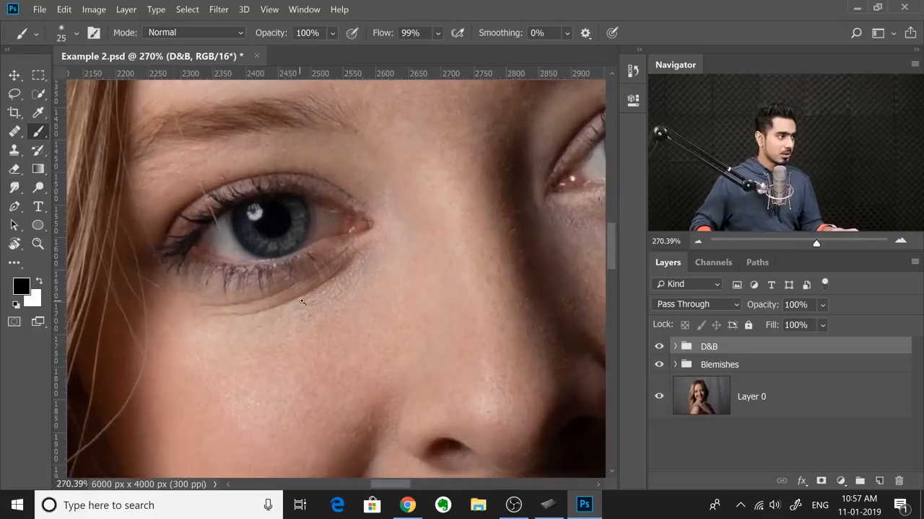
scroll(301, 292, up, 2)
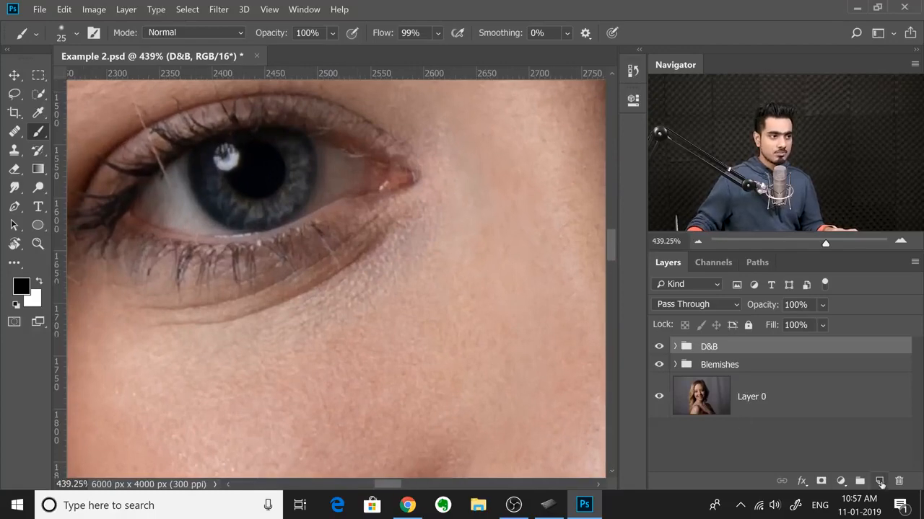
click(879, 481)
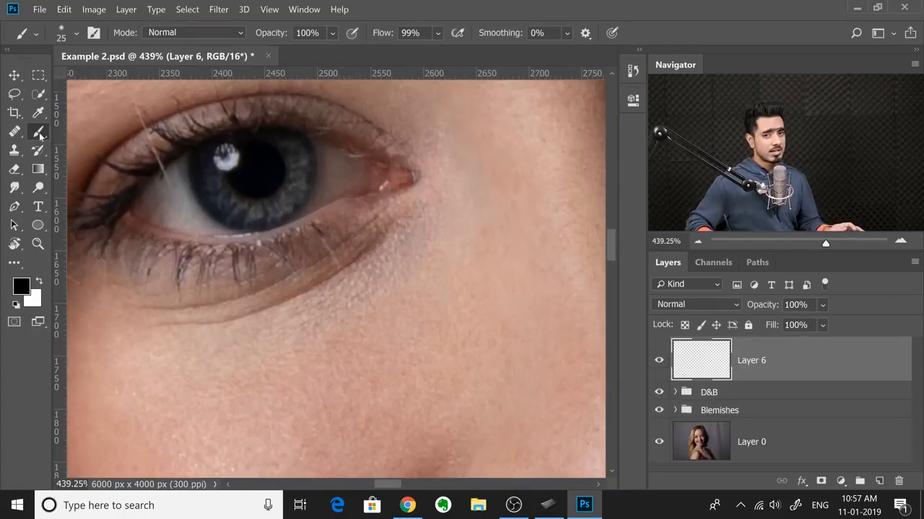
Step: Choose the Healing Brush Tool and reduce its brush size to 20 px
click(15, 131)
right_click(14, 131)
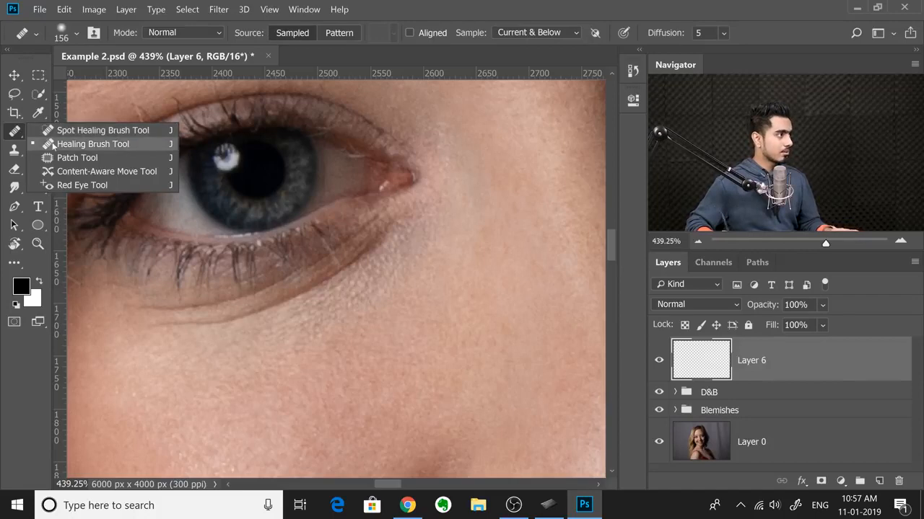
click(93, 144)
scroll(294, 249, up, 1)
key(bracketleft)
key(bracketleft)
key(bracketleft)
key(bracketleft)
key(bracketleft)
key(bracketleft)
key(bracketleft)
key(bracketleft)
key(bracketleft)
key(bracketleft)
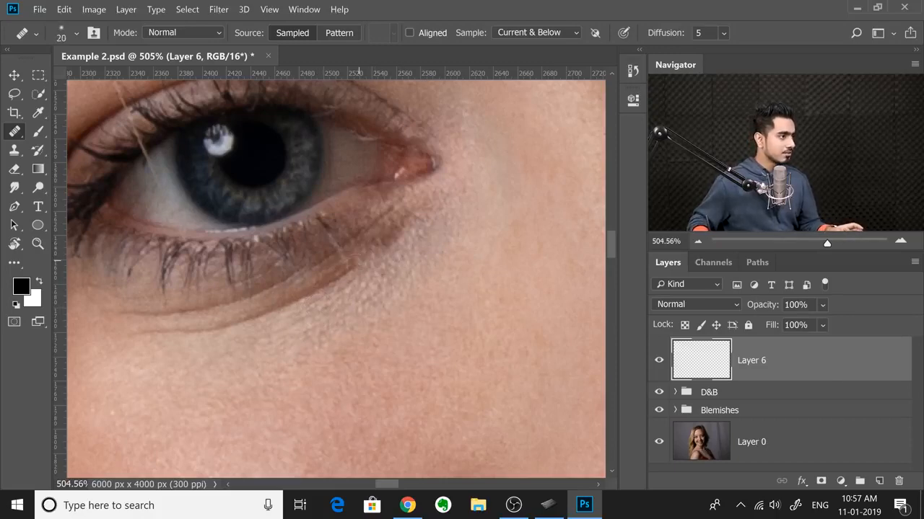
Step: Heal the crease under the eye on the new layer and fit the whole portrait on screen
drag(222, 345, 192, 347)
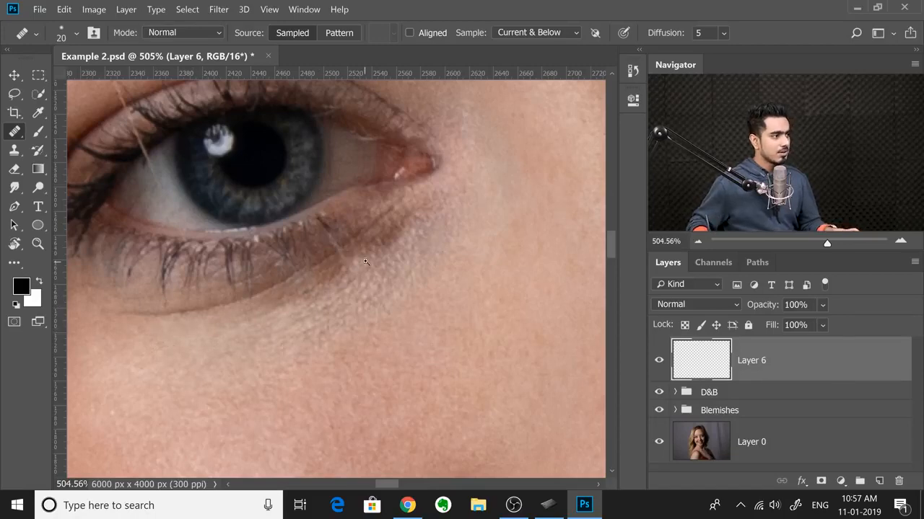
alt+scroll(365, 264, down, 2)
key(ctrl+0)
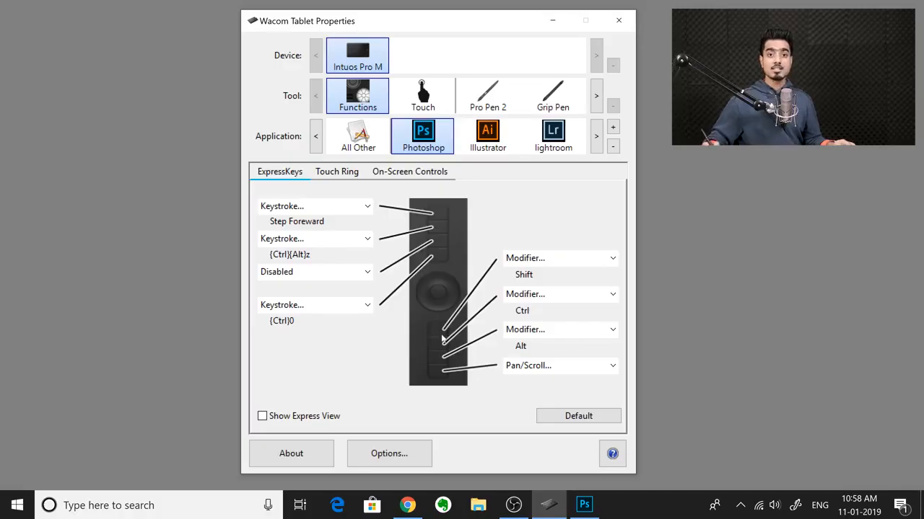
Step: Assign the Alt+] keystroke to the first ExpressKey below the Touch Ring for Photoshop
click(571, 259)
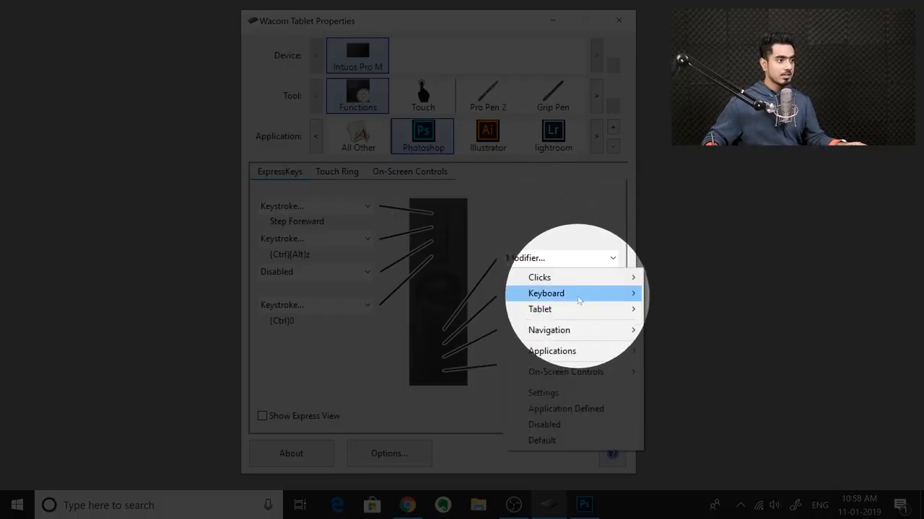
mouse_move(577, 293)
click(688, 296)
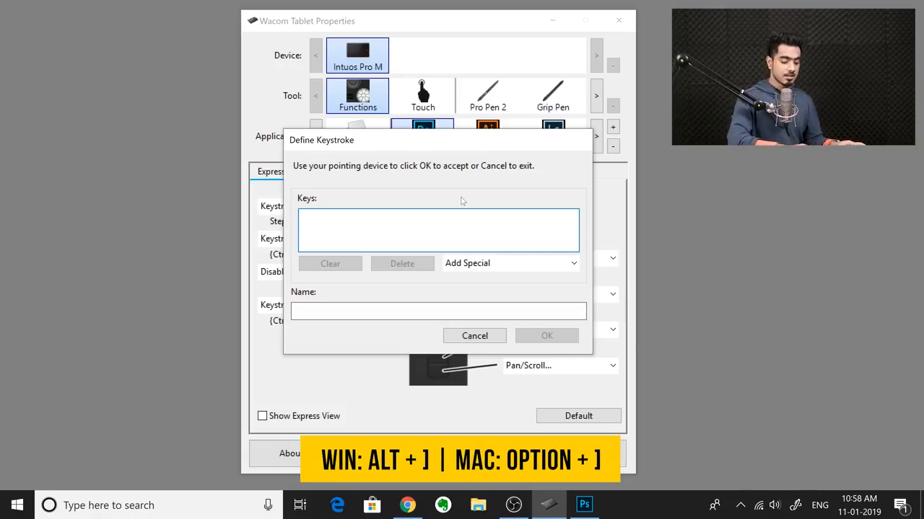
key(alt+bracketright)
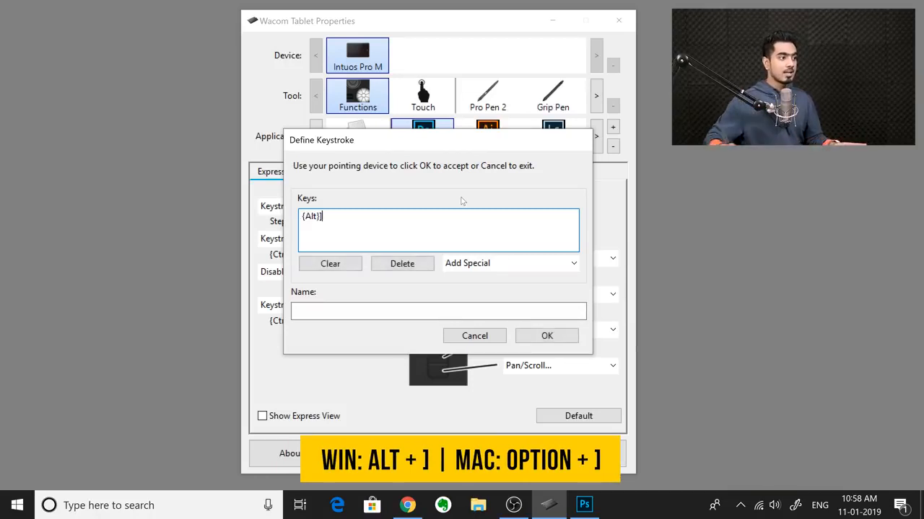
click(547, 336)
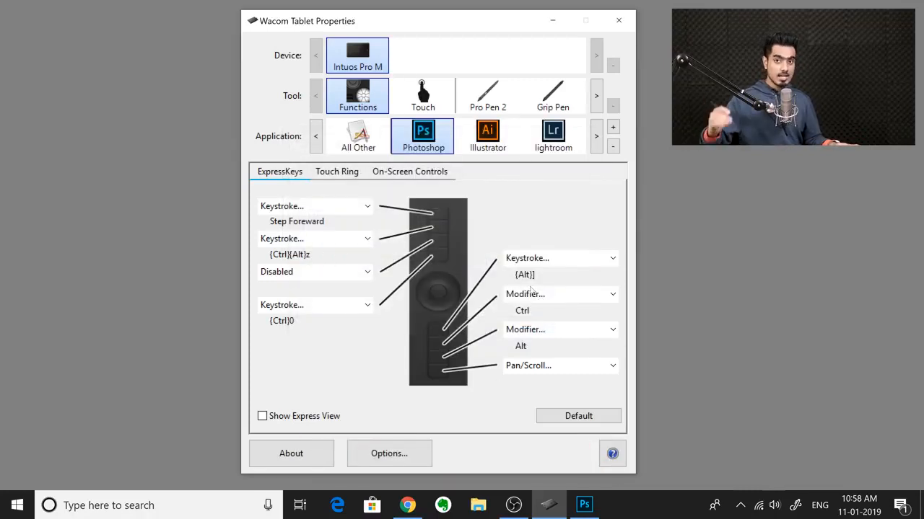
Step: Assign the Alt+[ keystroke to the second ExpressKey below the Touch Ring for Photoshop
click(557, 298)
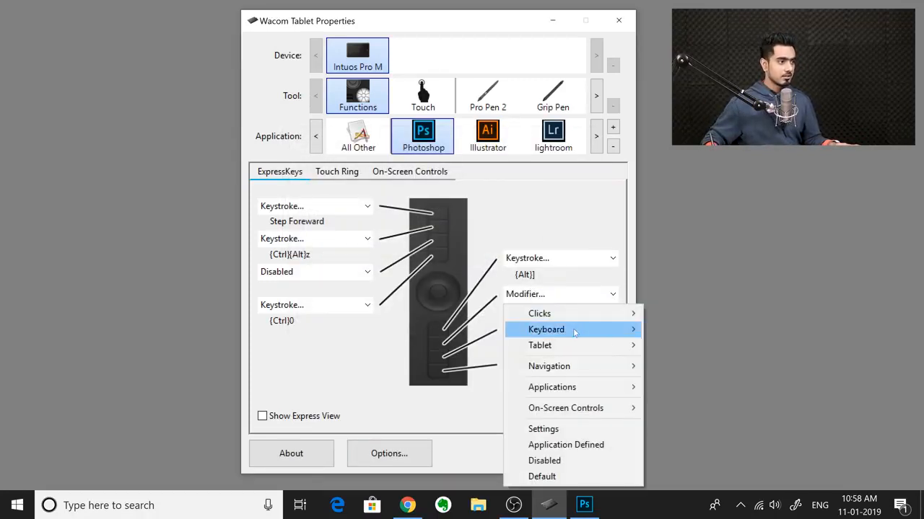
mouse_move(574, 331)
click(673, 334)
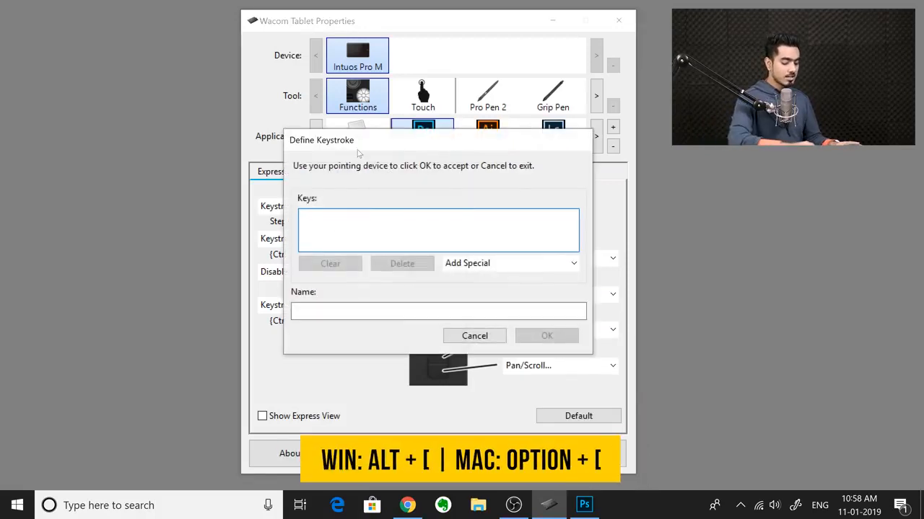
key(alt+bracketleft)
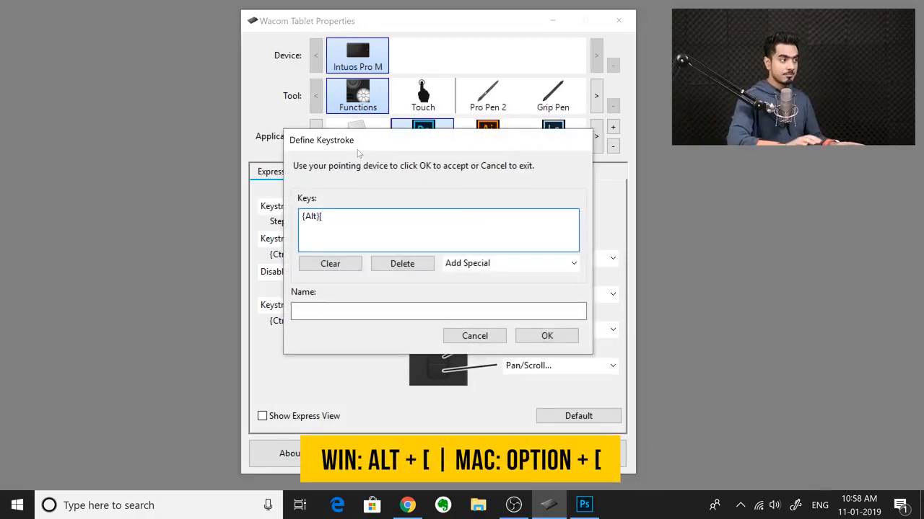
click(547, 338)
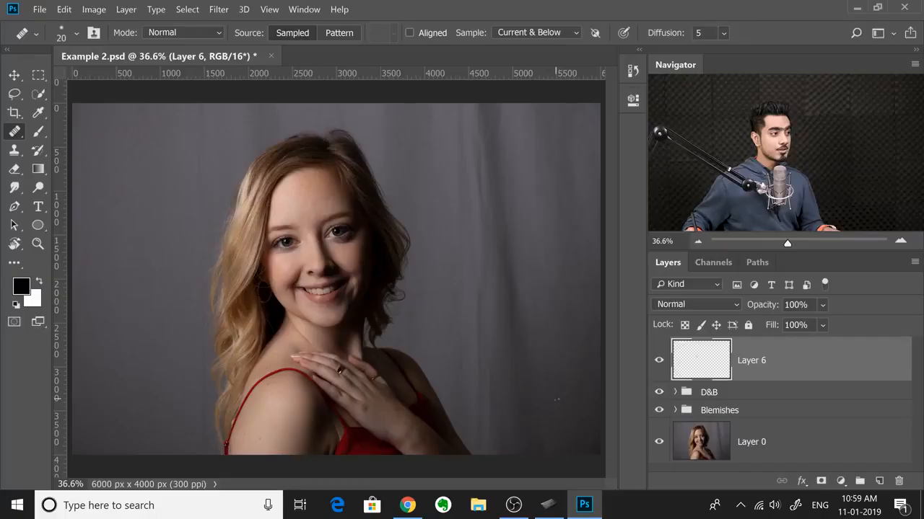
Step: Switch to Photoshop, delete Layer 6 from Example 2.psd, and turn the D&B group off and on again
drag(780, 364, 900, 482)
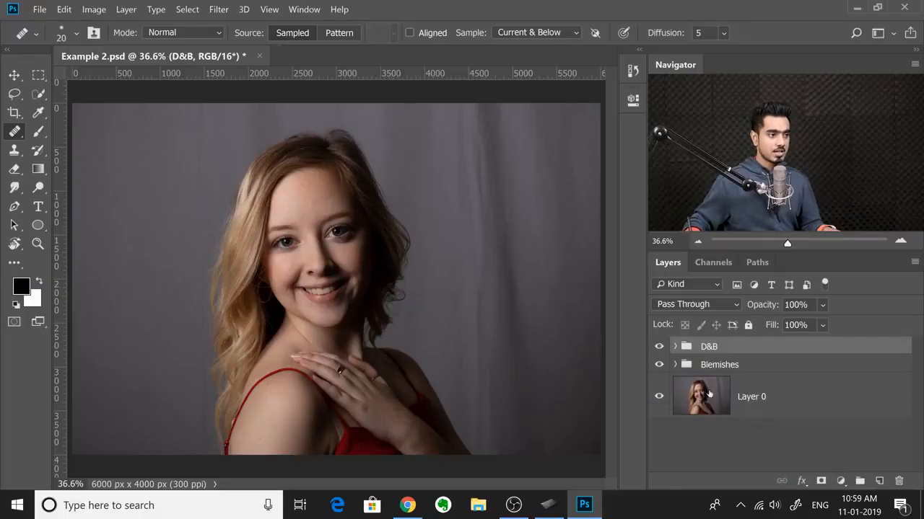
click(658, 347)
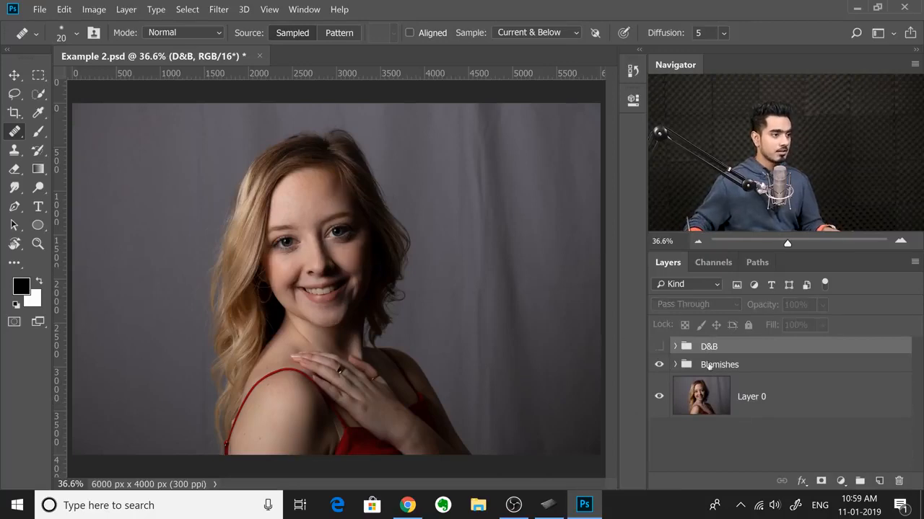
click(659, 347)
Step: Expand the D&B group and select the layer mask of the Darken layer, followed by the Brighten layer's mask
scroll(340, 260, up, 5)
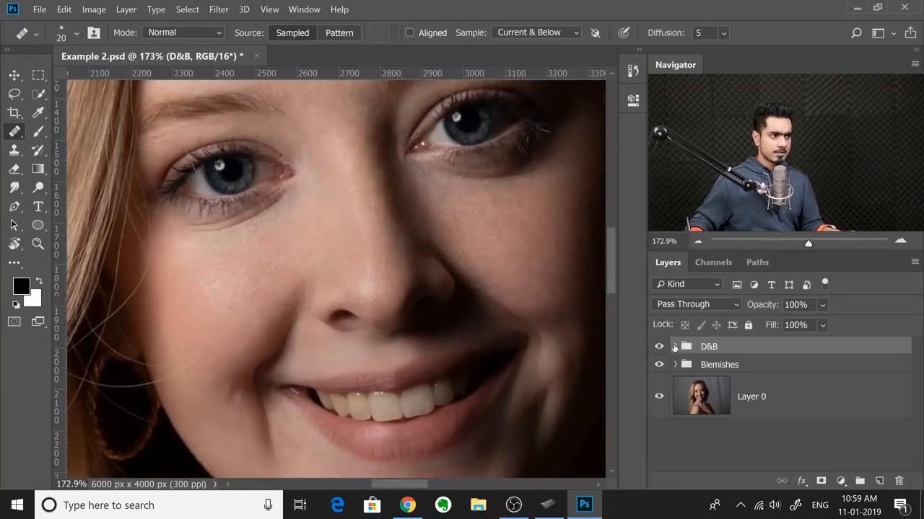
click(674, 347)
drag(918, 374, 916, 429)
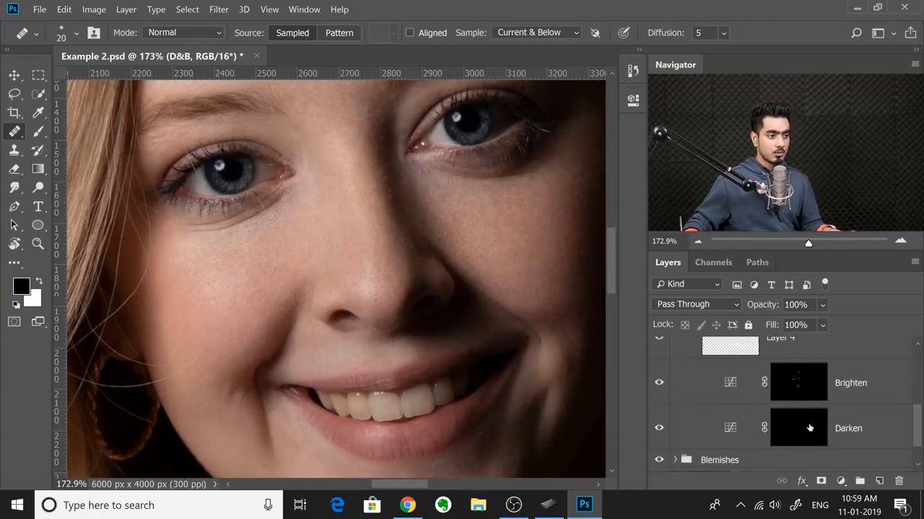
click(827, 430)
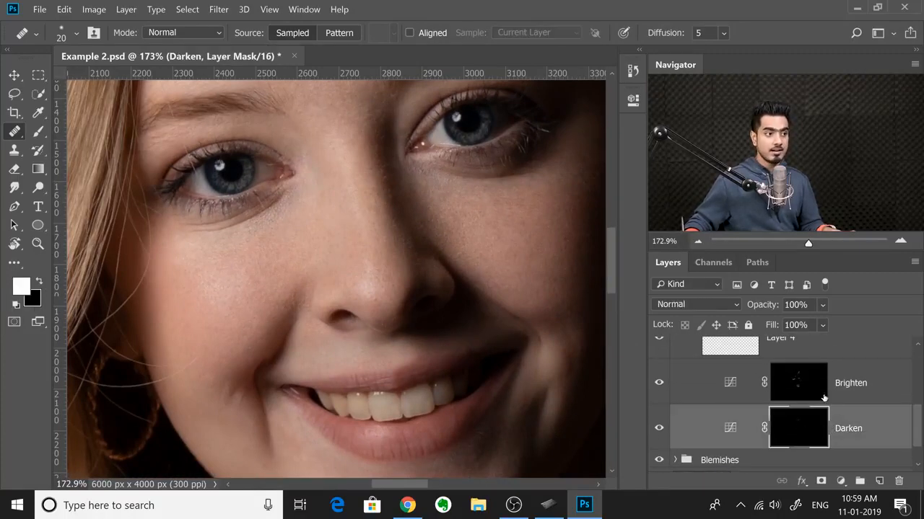
click(800, 388)
Step: Compare the portrait with and without the Brighten adjustment by repeatedly hiding and showing that layer
click(657, 384)
click(657, 385)
click(658, 386)
click(658, 386)
click(657, 386)
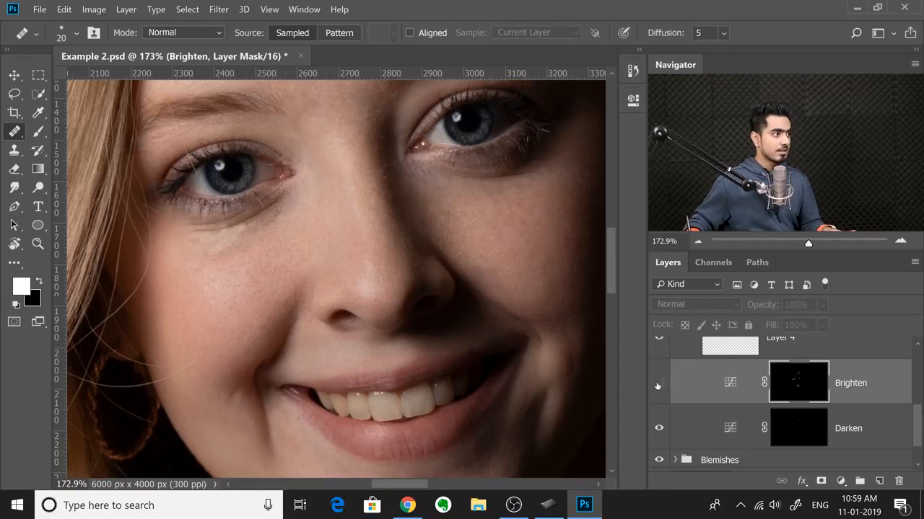
click(658, 385)
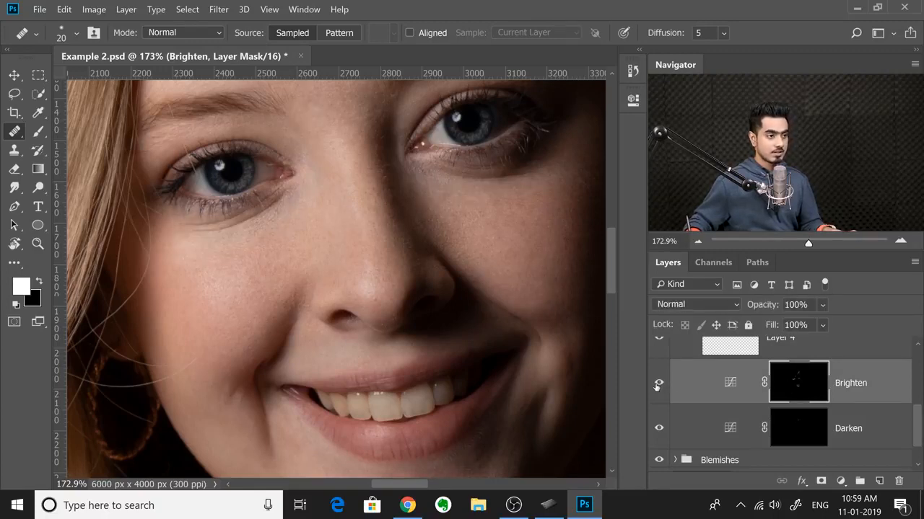
Step: Choose the Brush tool and set its flow to 1% and its size to 10 px for work under the eye
scroll(361, 262, up, 5)
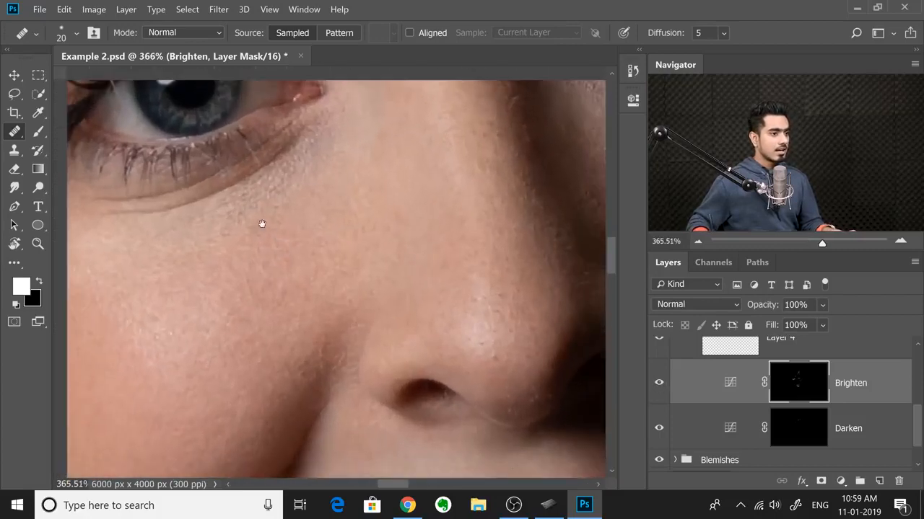
key(b)
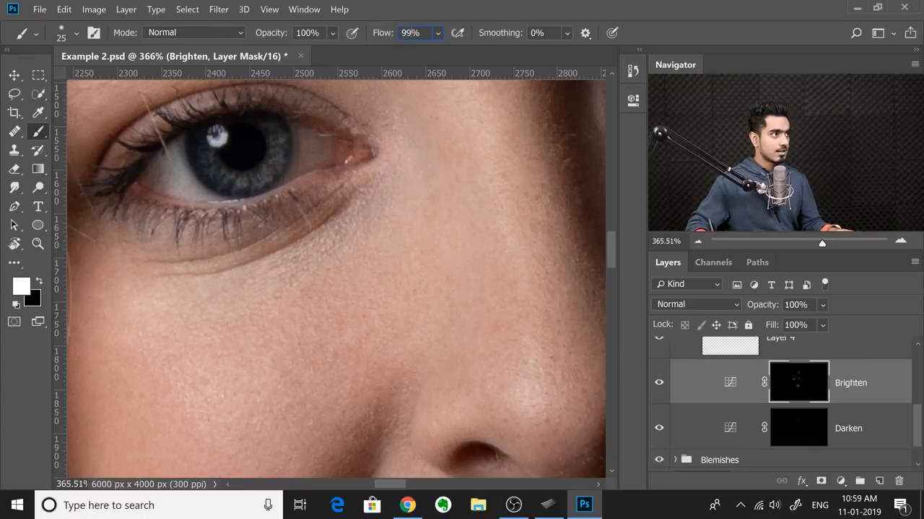
text(1)
key(Return)
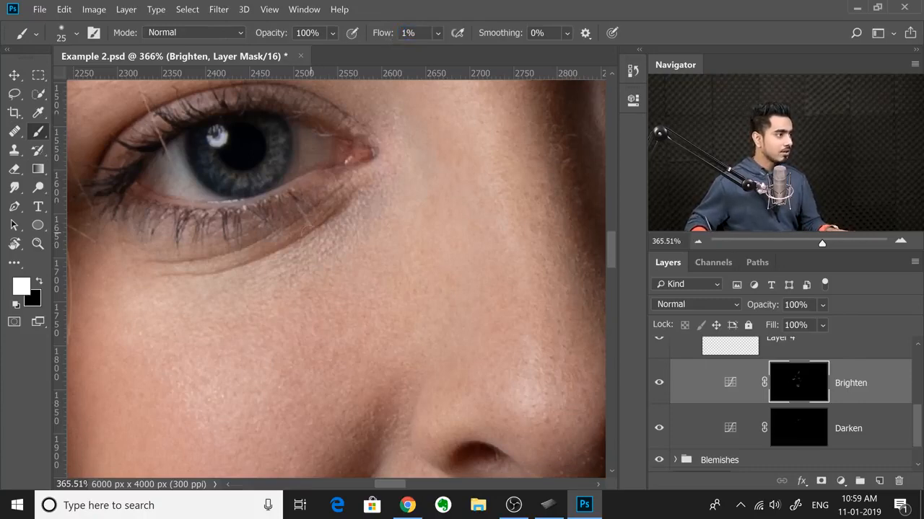
key(bracketleft)
key(bracketleft)
key(bracketleft)
key(bracketright)
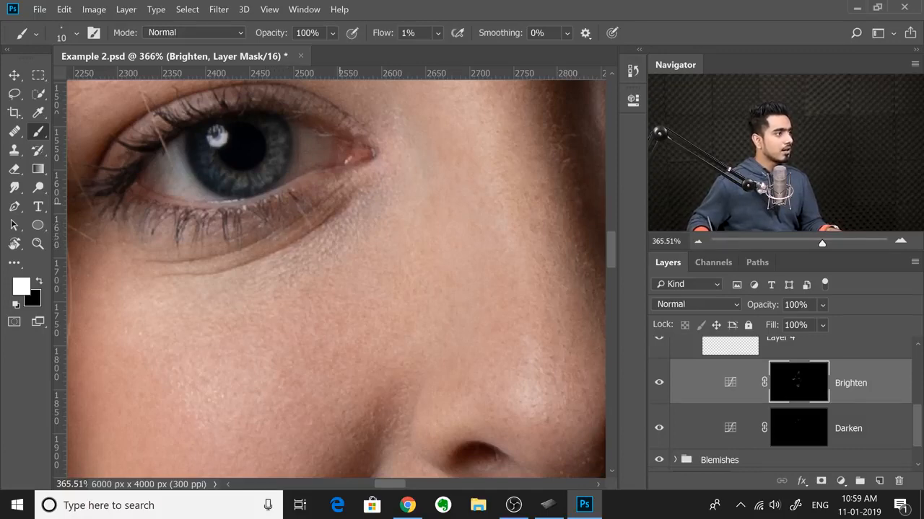
Step: Dodge and burn the skin around the eye with white, alternating between the Brighten and Darken layer masks
drag(300, 251, 303, 254)
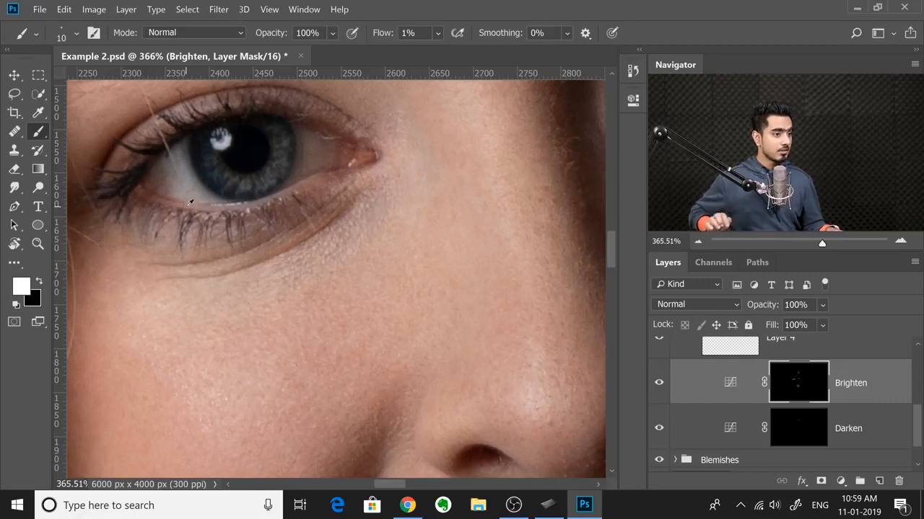
click(805, 428)
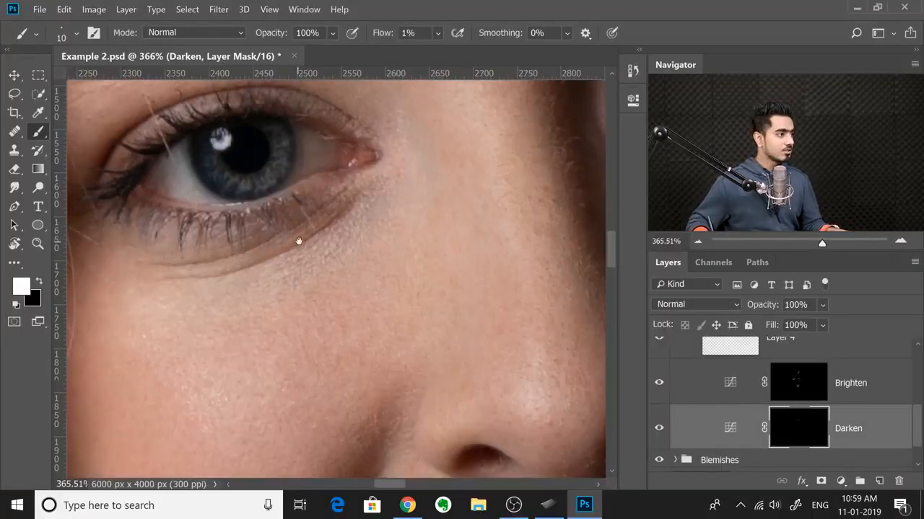
drag(298, 241, 303, 264)
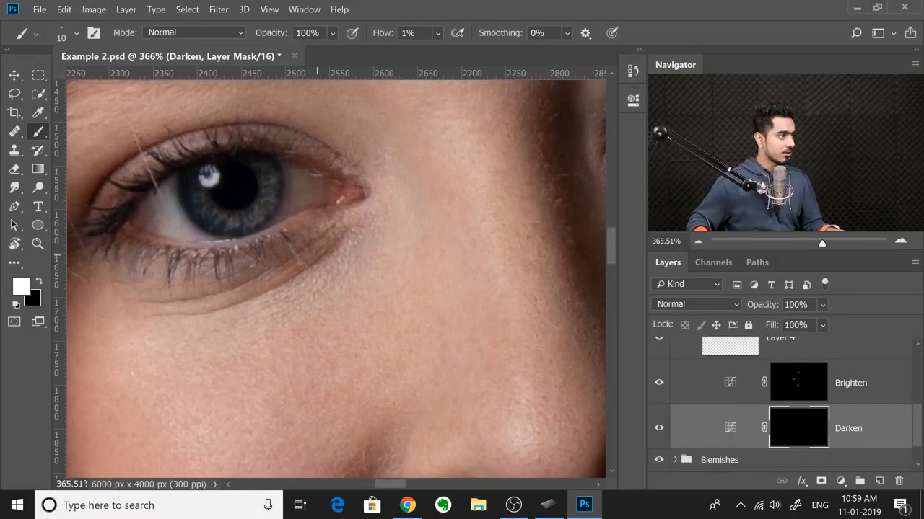
drag(327, 241, 361, 249)
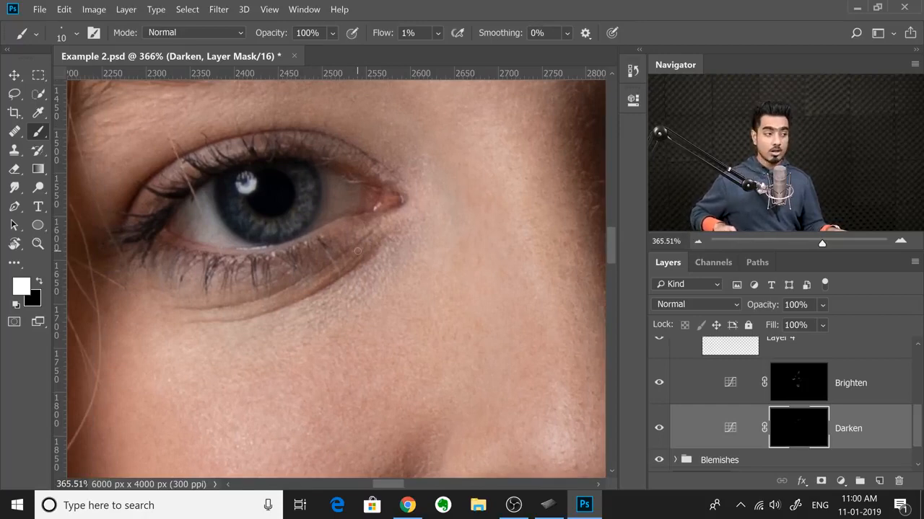
click(763, 389)
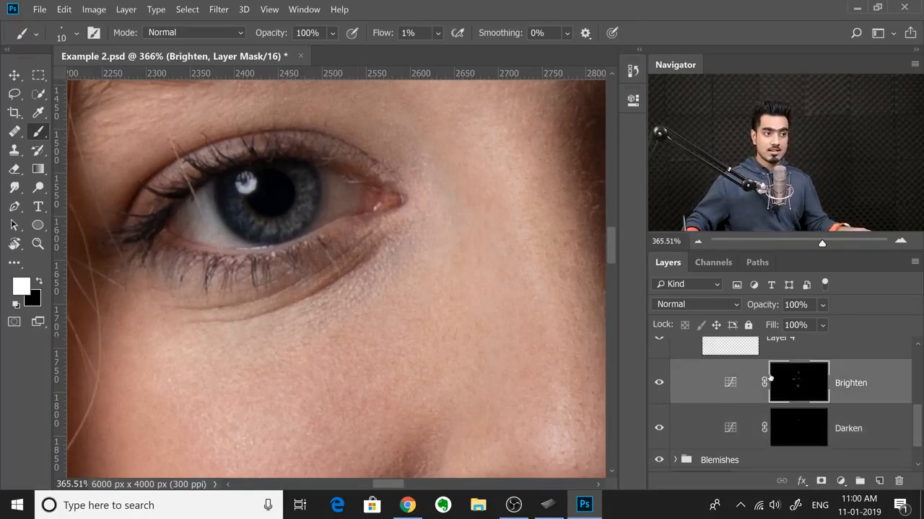
drag(356, 192, 360, 222)
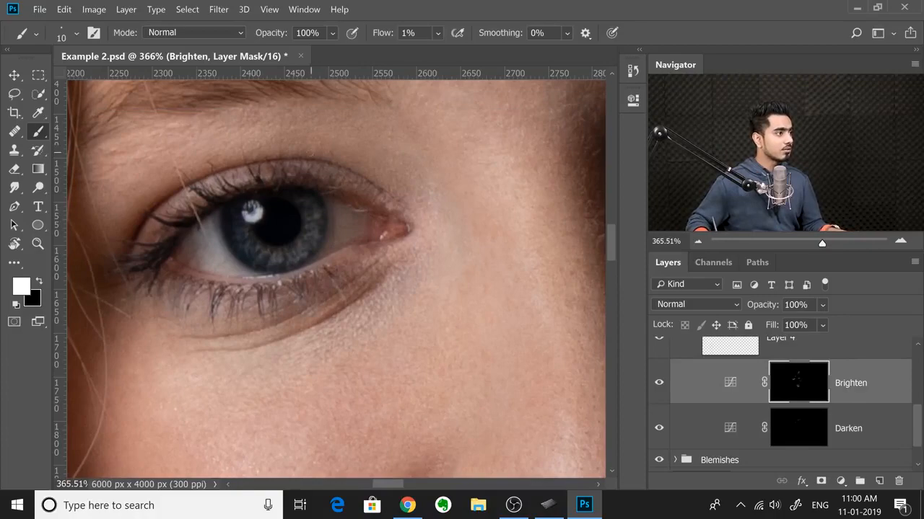
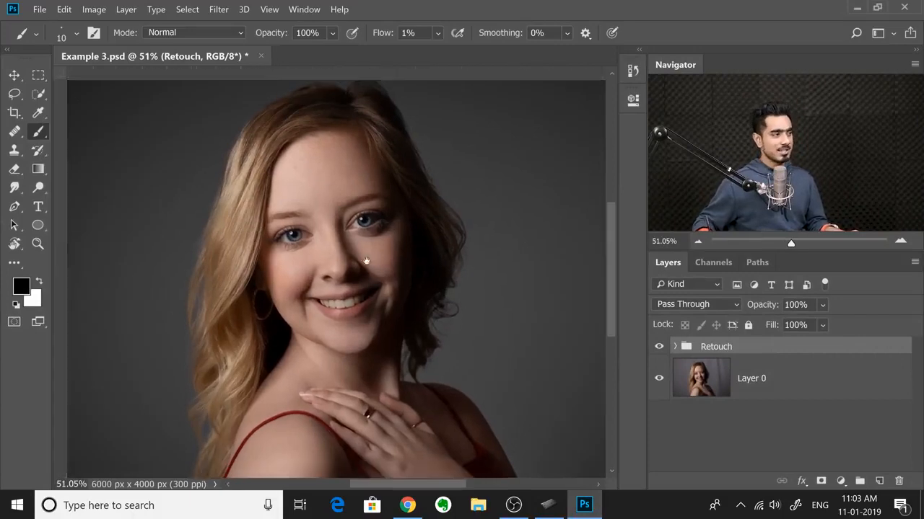
Step: Compare the portrait with and without the retouching by hiding and showing the Retouch group
mouse_move(367, 262)
mouse_down()
mouse_move(330, 276)
mouse_move(304, 273)
mouse_up()
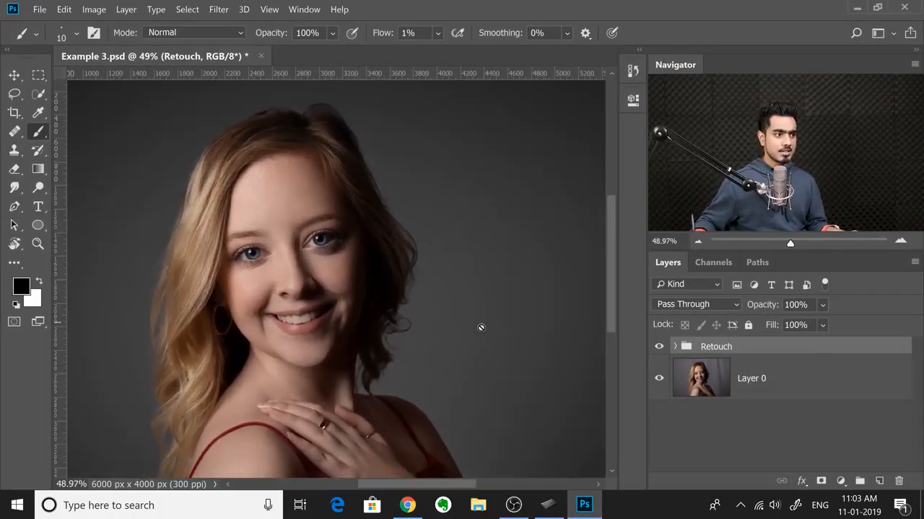
click(658, 347)
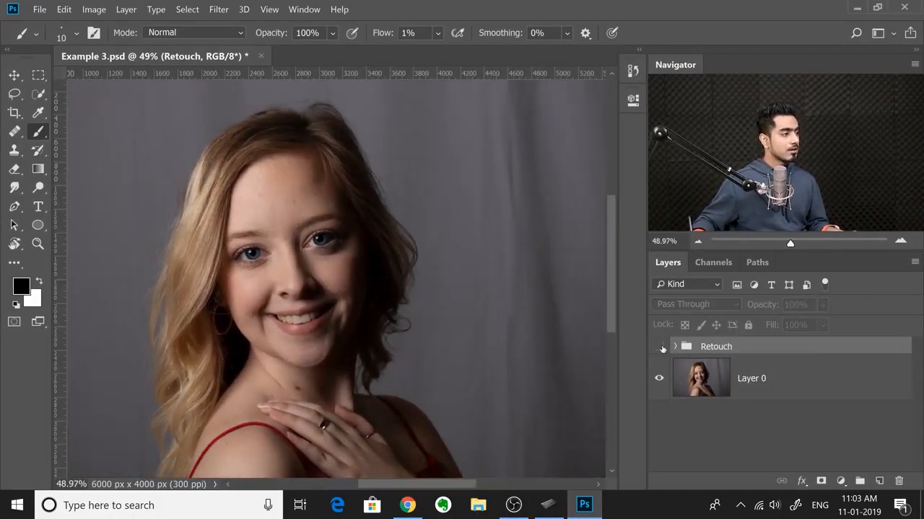
click(659, 347)
drag(306, 275, 336, 289)
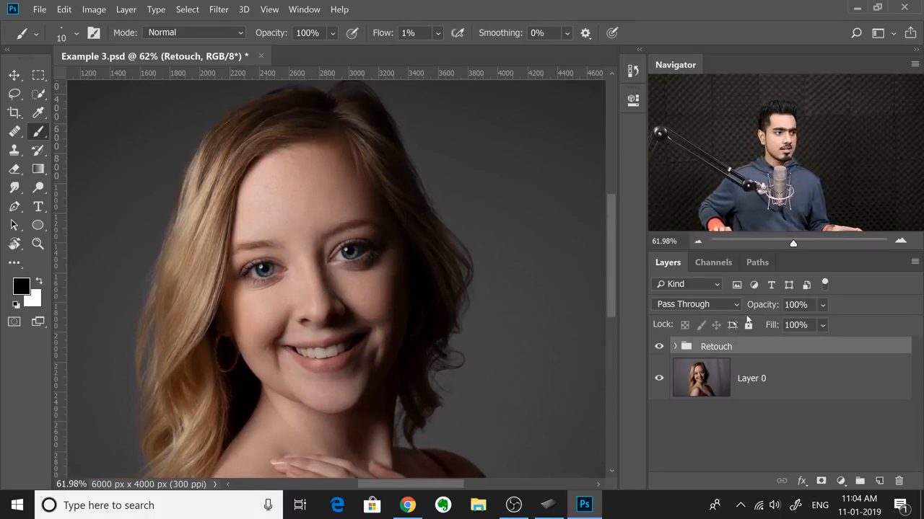
Step: Stamp all visible layers into a new layer above the Retouch group and look up its Convert to Smart Object command
key(ctrl+shift+alt+e)
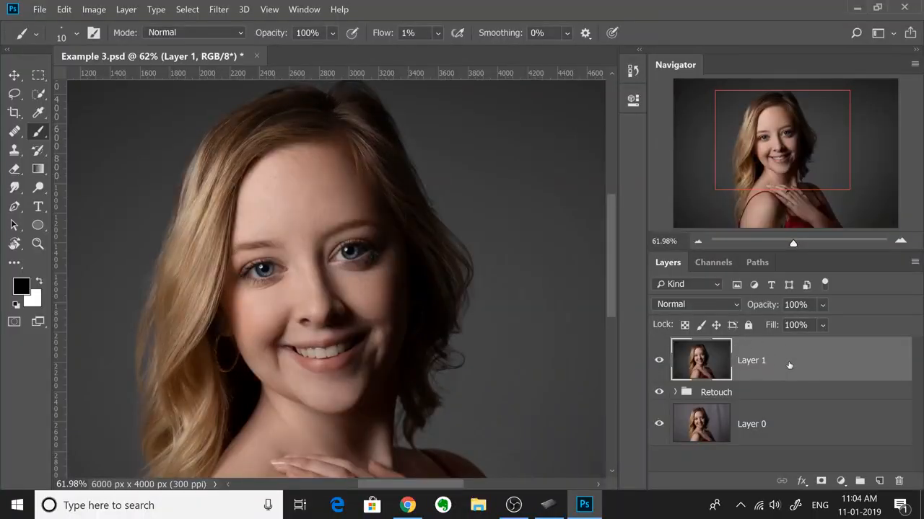
right_click(806, 359)
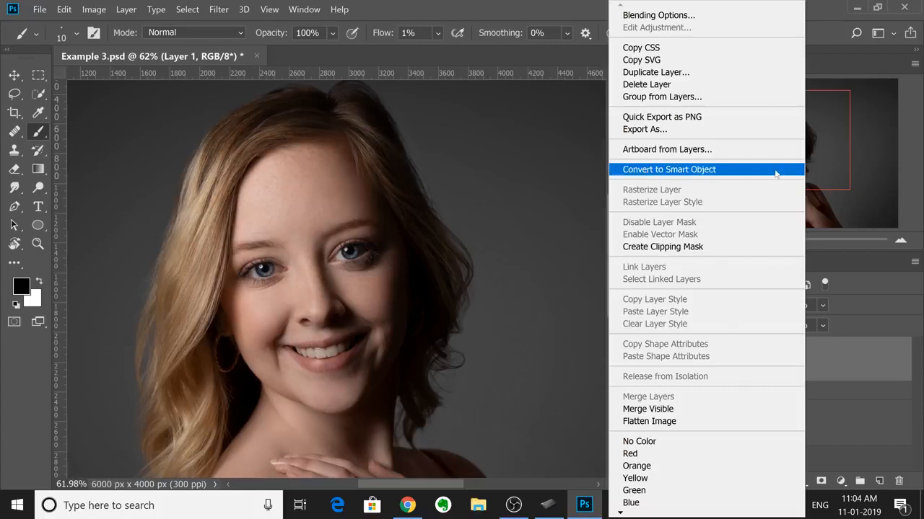
click(840, 377)
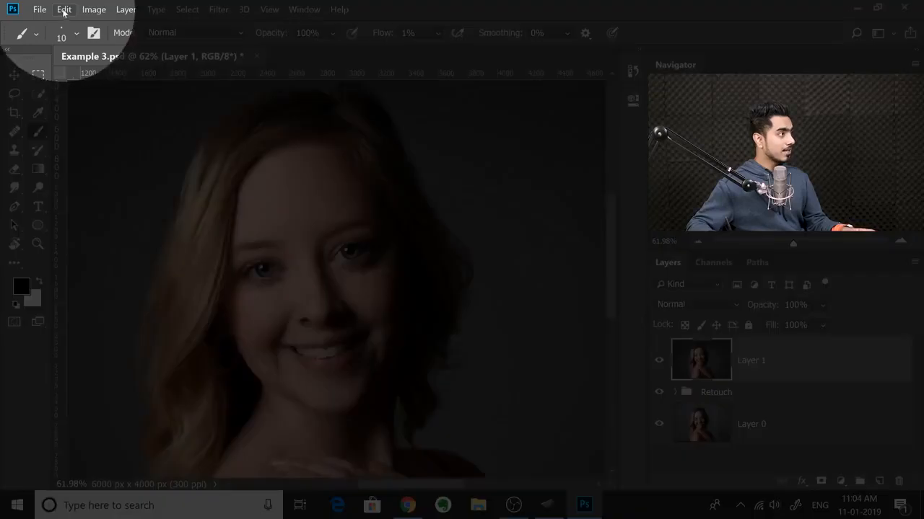
Step: Open the keyboard shortcut settings and expand the Layers commands within the Panel Menus shortcuts
click(64, 10)
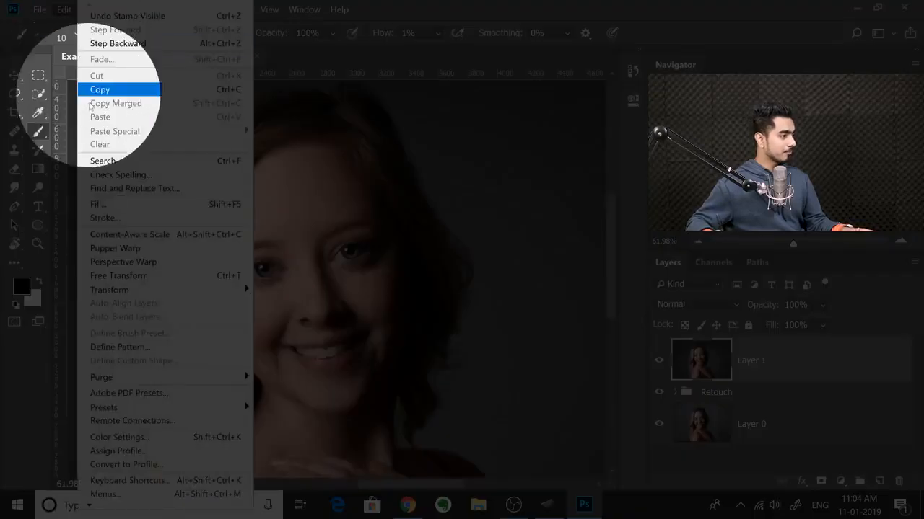
click(134, 478)
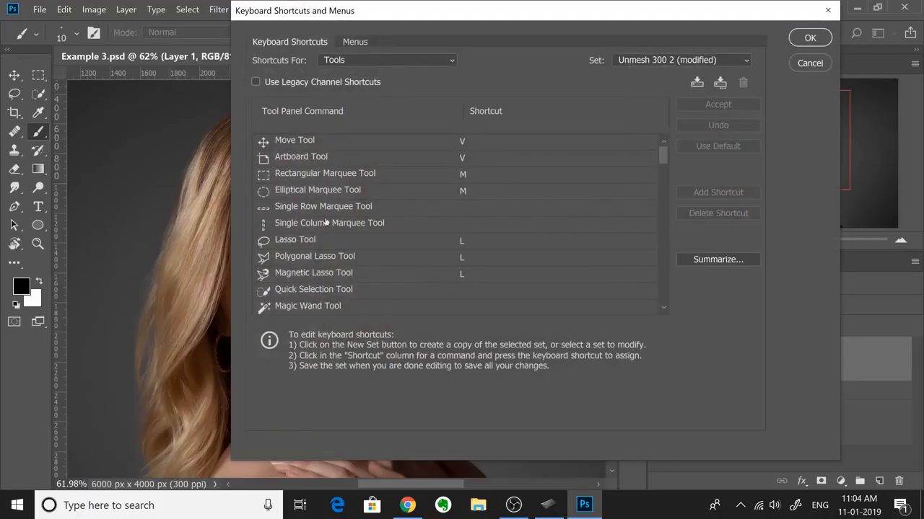
drag(411, 18, 298, 54)
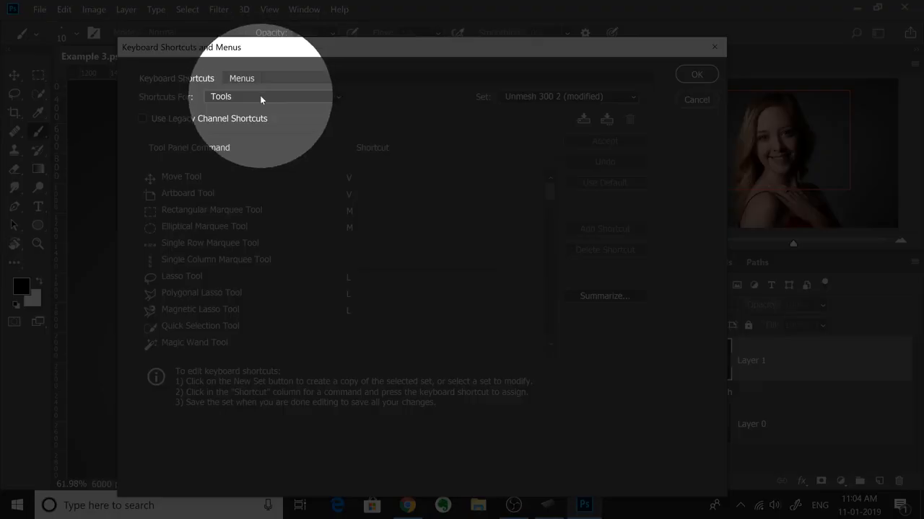
click(266, 96)
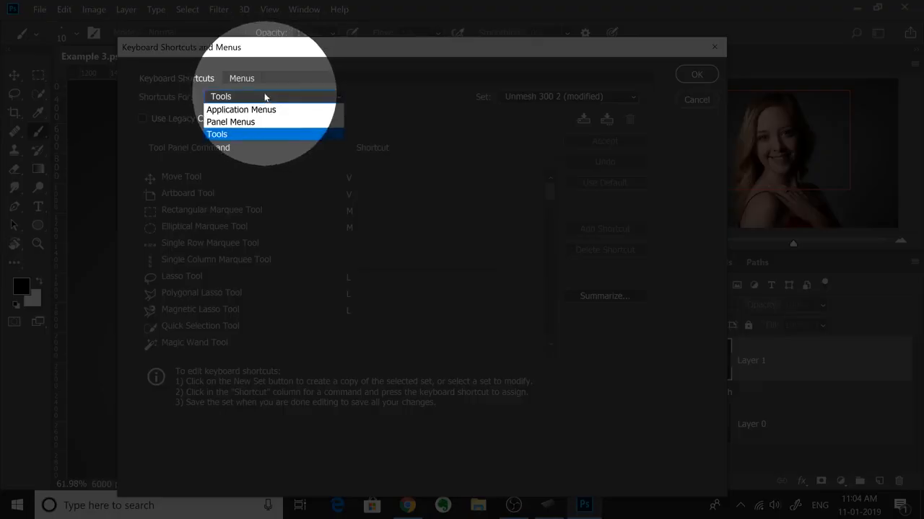
click(244, 124)
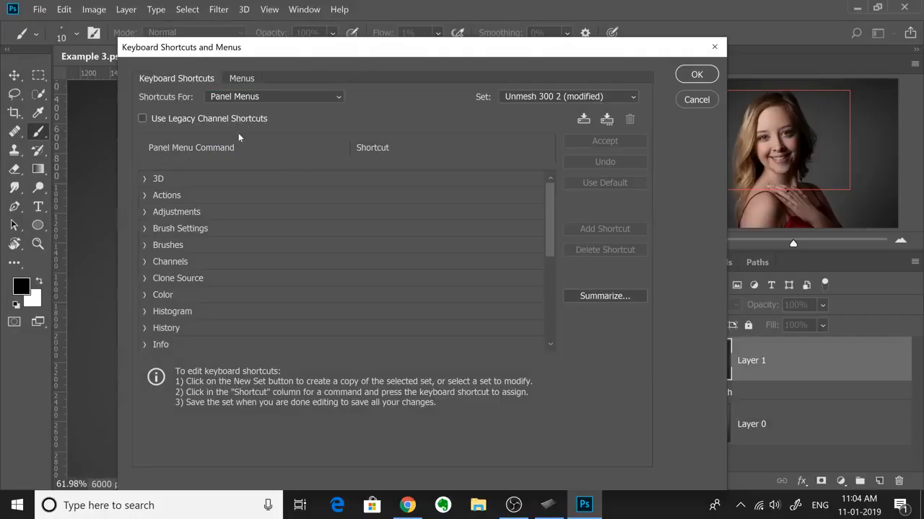
drag(551, 218, 536, 279)
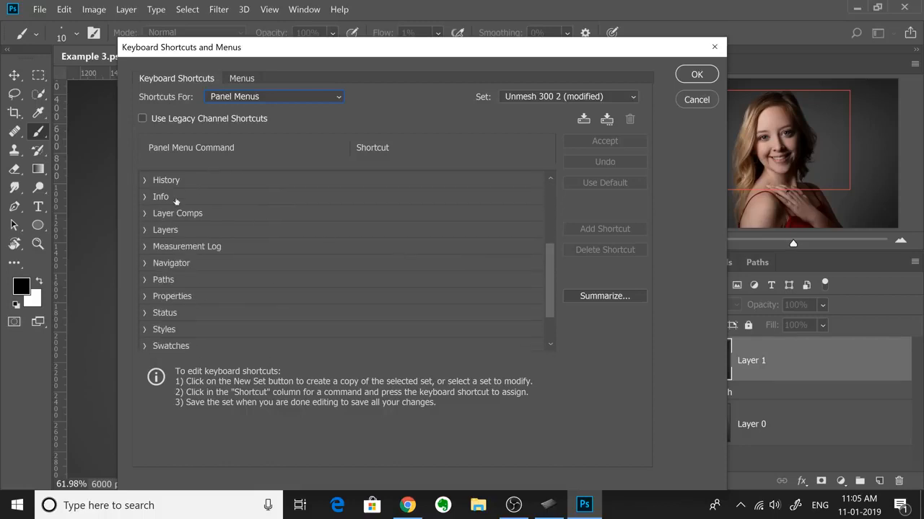
click(144, 230)
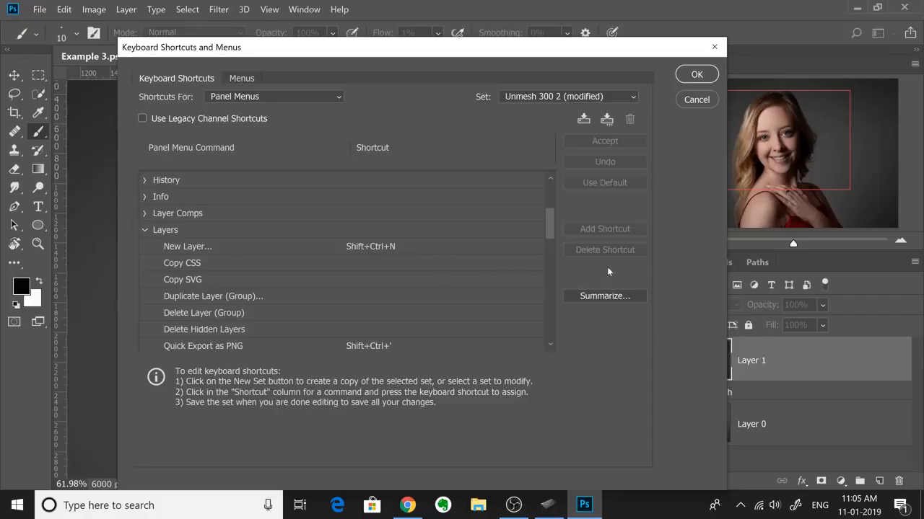
Step: Assign the shortcut Alt+Shift+Ctrl+S to Convert to Smart Object and save the shortcut changes
drag(552, 226, 541, 267)
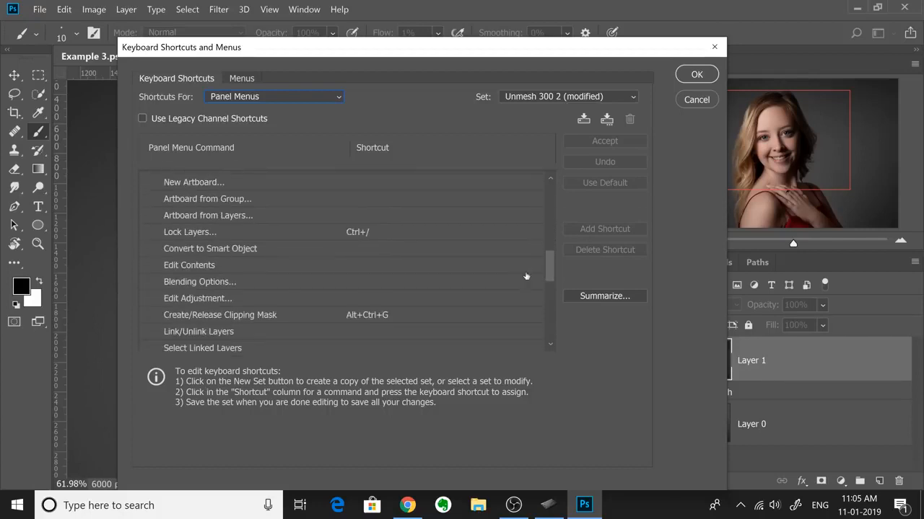
click(271, 251)
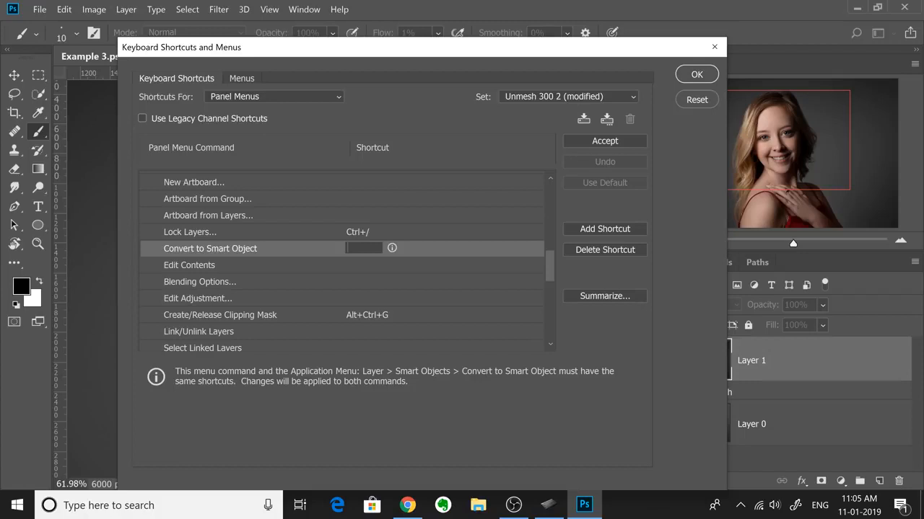
key(ctrl+alt+shift+s)
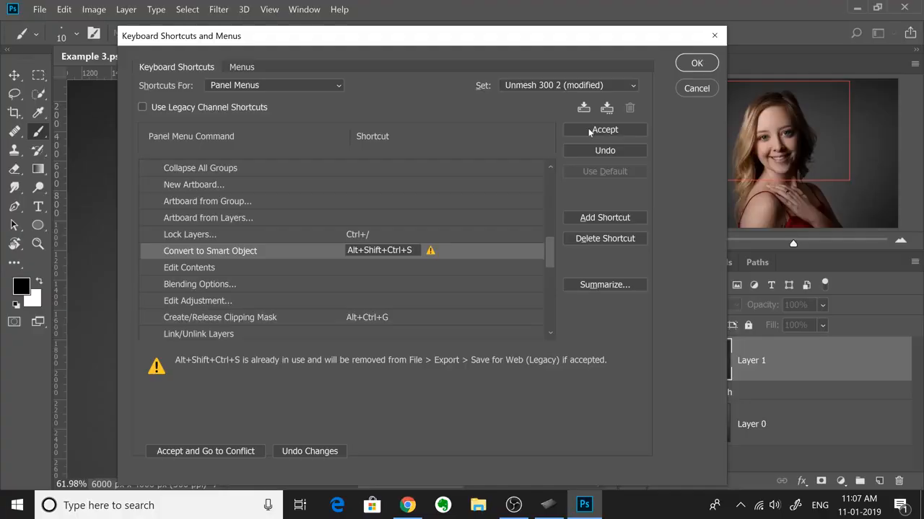
click(590, 130)
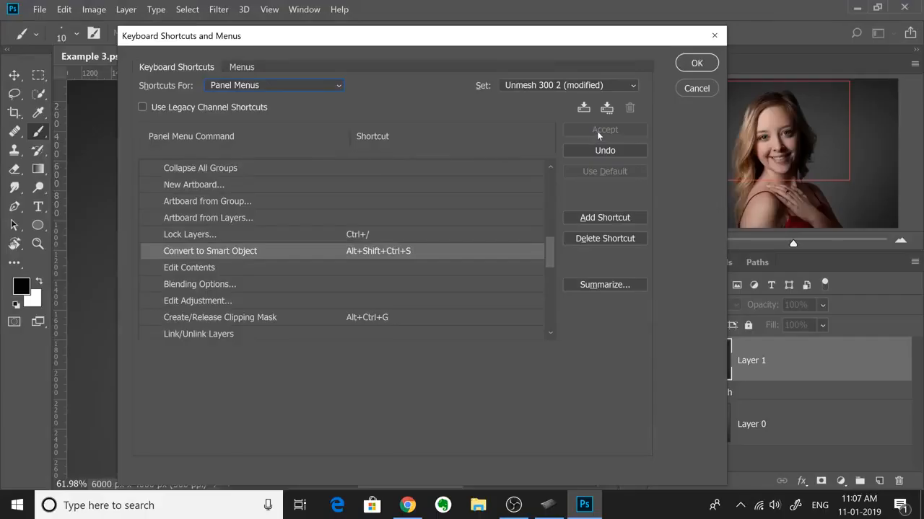
click(695, 64)
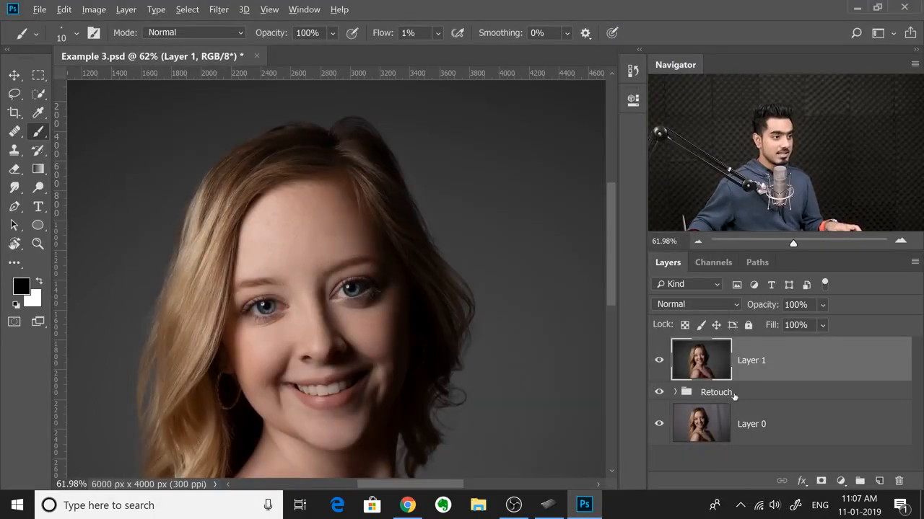
Step: Try the new shortcut by converting Layer 1 to a smart object, and undo the conversion
key(ctrl+alt+shift+s)
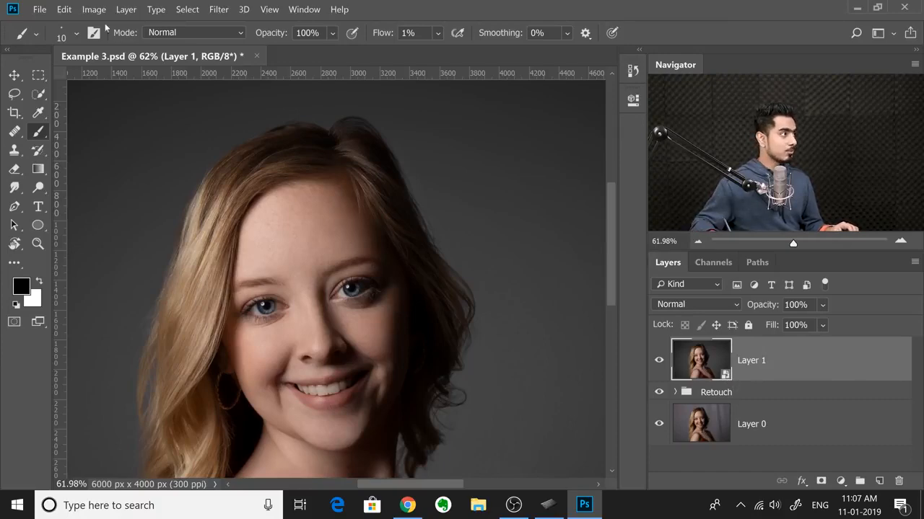
click(64, 9)
click(109, 41)
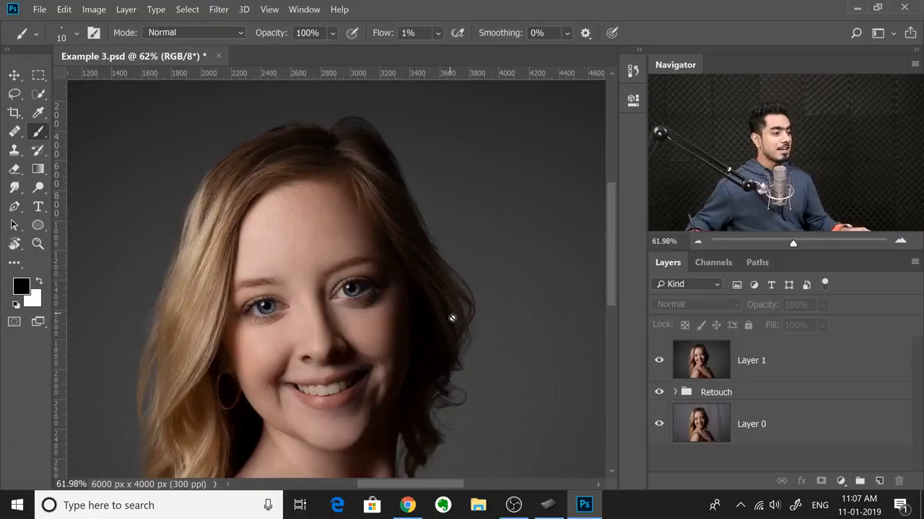
Step: Switch to Wacom Tablet Properties and assign the keystroke Ctrl+Alt+Shift+S to the disabled ExpressKey for Photoshop
click(548, 504)
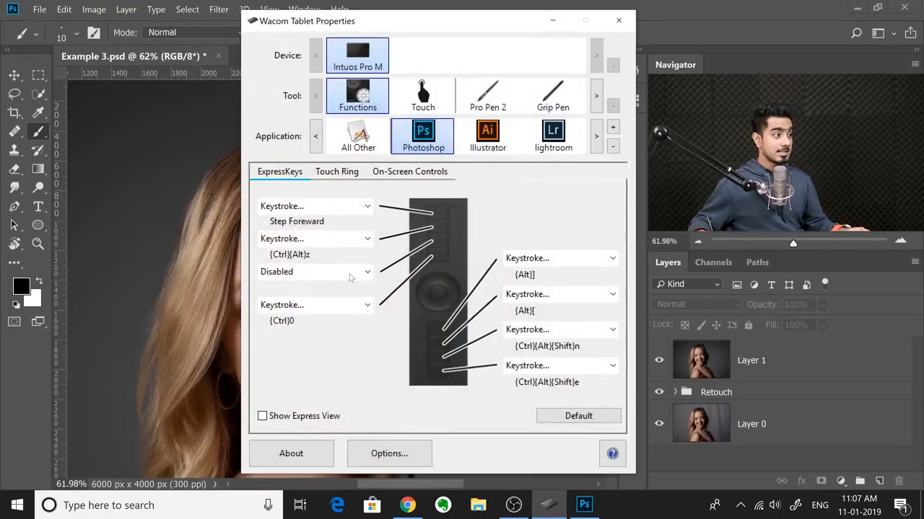
click(301, 274)
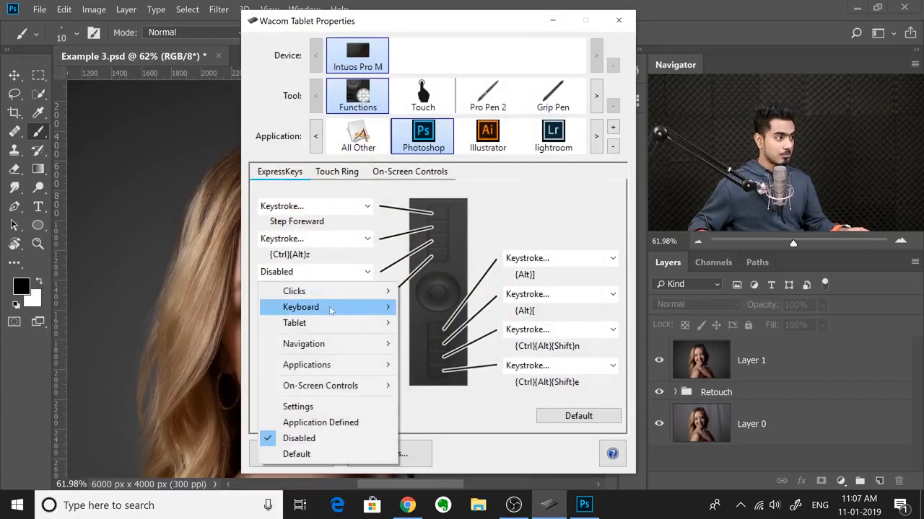
mouse_move(332, 311)
click(443, 309)
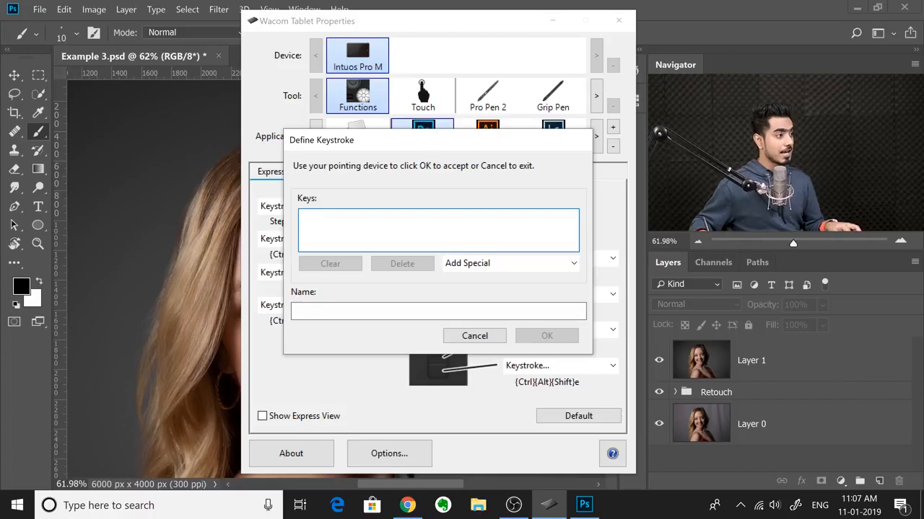
key(ctrl+alt+shift+n)
click(547, 336)
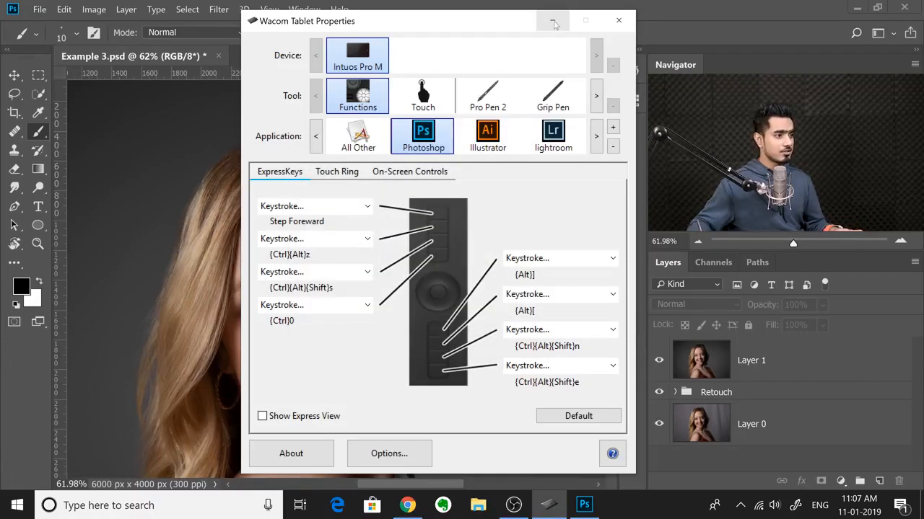
click(552, 22)
Step: Back in Photoshop, convert Layer 1 to a smart object and open it in the Liquify filter
click(724, 358)
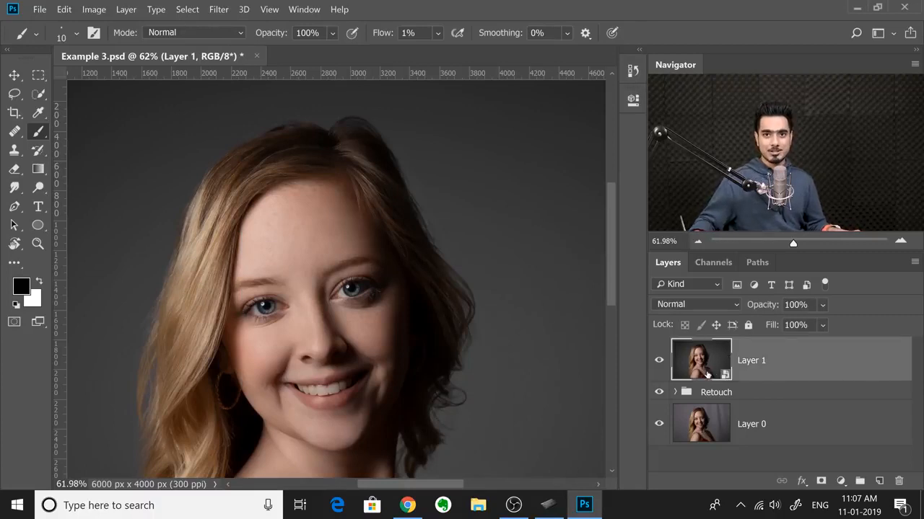
click(220, 9)
click(245, 111)
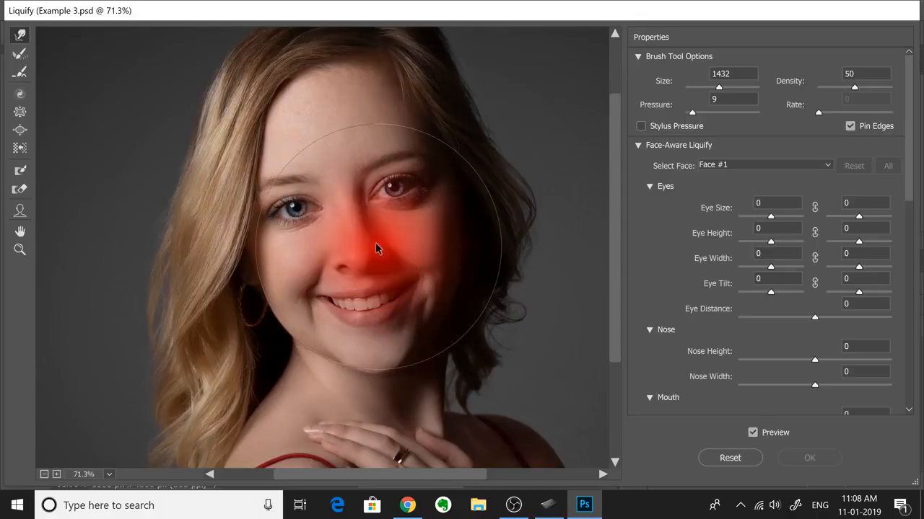
Step: Adjust the Liquify brush to size 659 and pressure 23, and apply the filter to Layer 1
mouse_move(375, 243)
mouse_down()
mouse_move(306, 243)
mouse_move(397, 254)
mouse_move(385, 186)
mouse_move(390, 146)
mouse_up()
drag(410, 197, 405, 264)
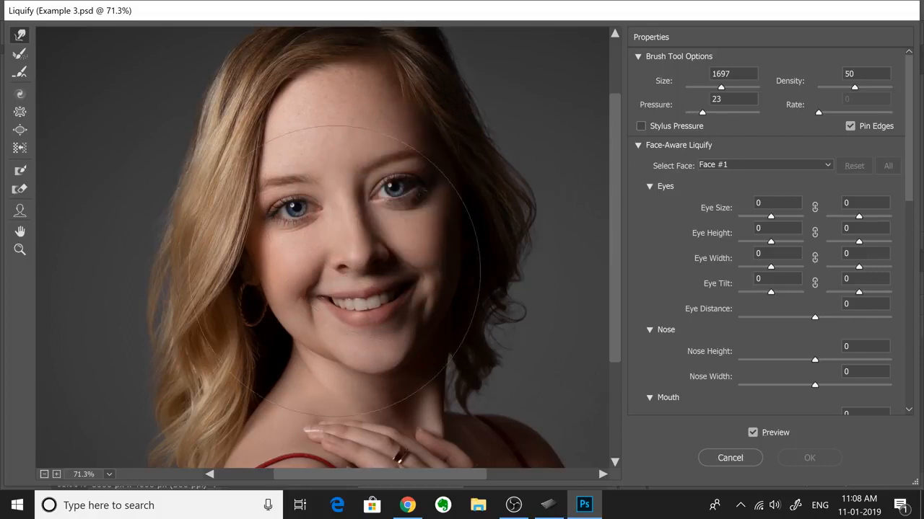
drag(313, 277, 226, 277)
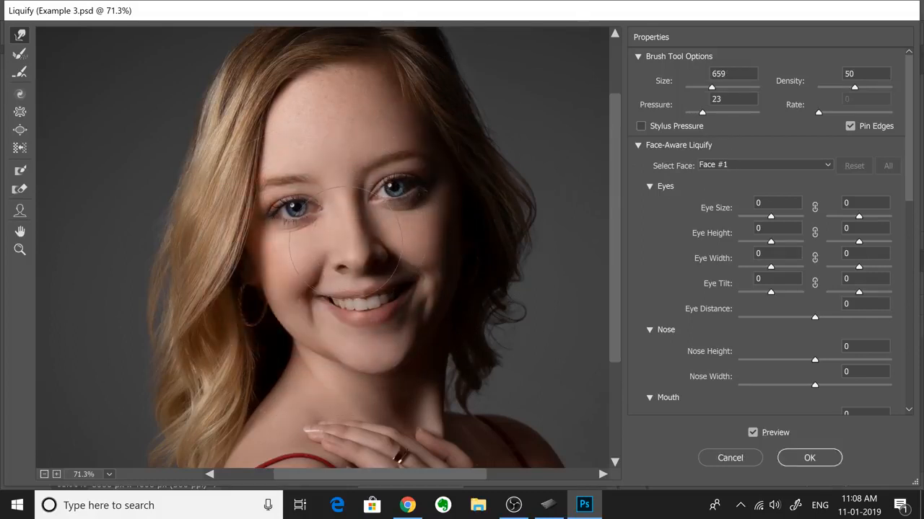
click(800, 459)
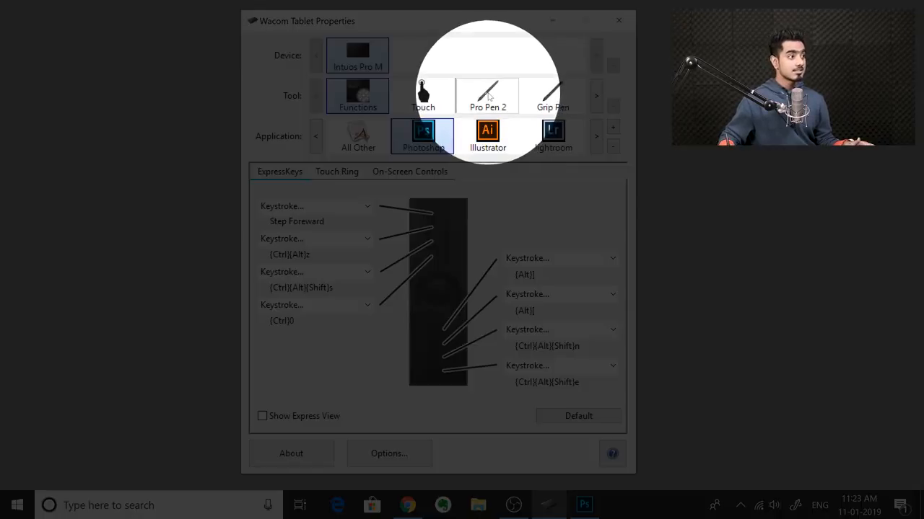
Step: Limit the Pro Pen 2 mapping for Photoshop to a small upper-left portion of the tablet and briefly switch to Photoshop to try it
click(482, 103)
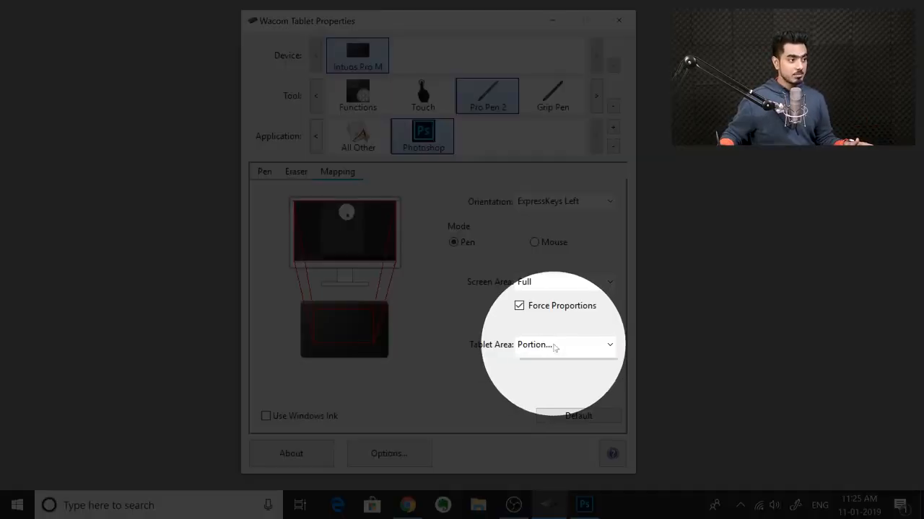
click(553, 347)
click(545, 369)
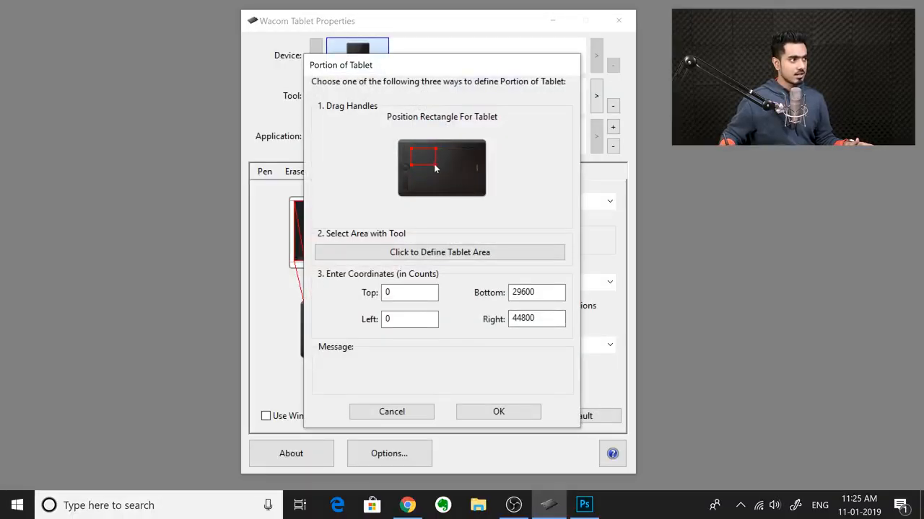
click(490, 411)
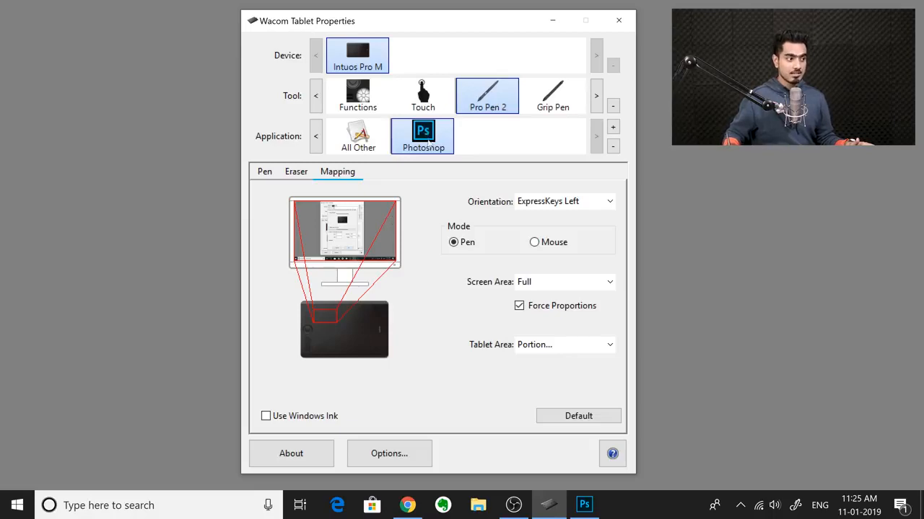
click(584, 504)
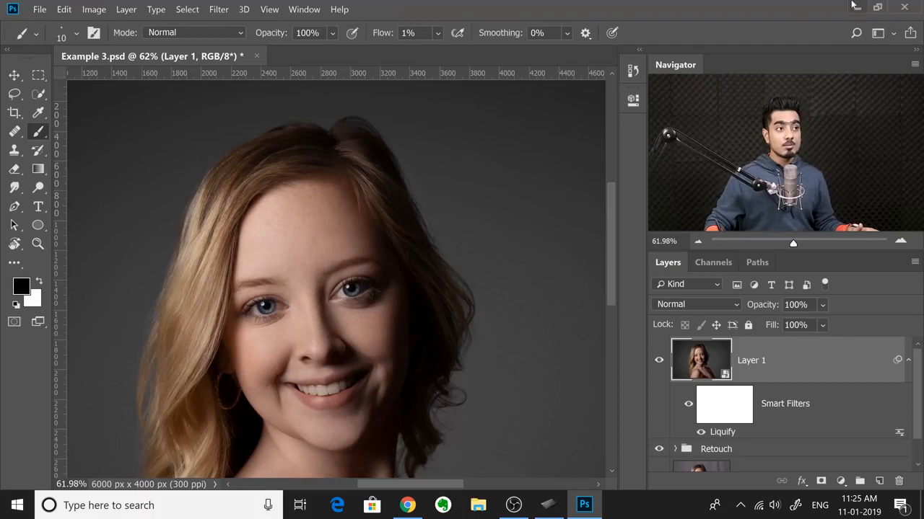
click(855, 6)
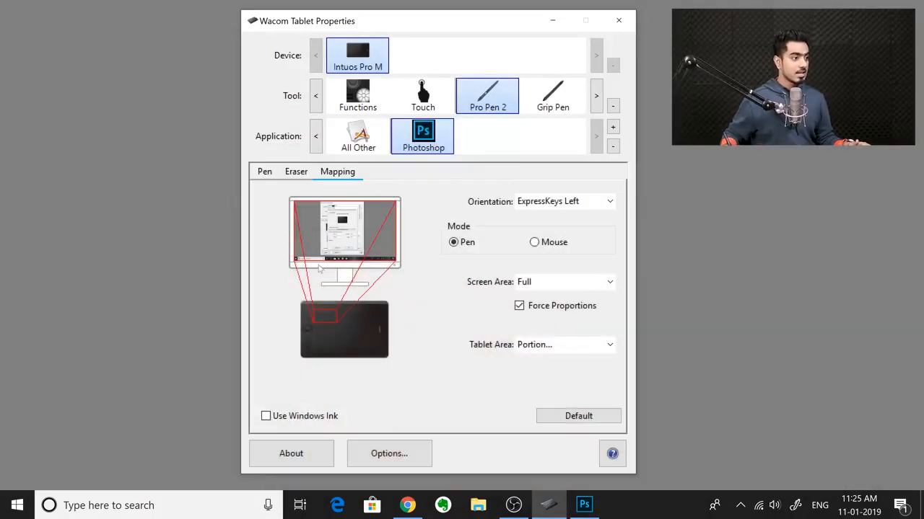
Step: Set the pen's tablet area to Full and turn off Force Proportions for the Photoshop mapping
click(541, 347)
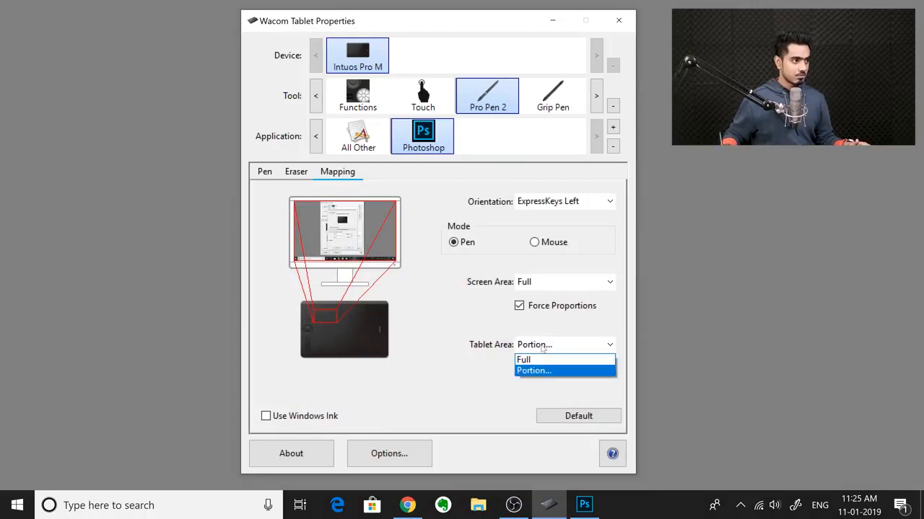
click(537, 357)
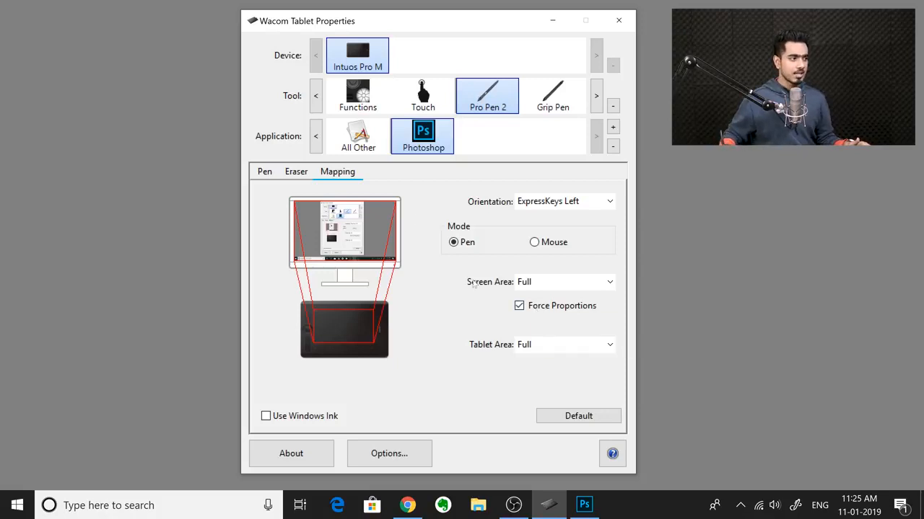
click(520, 308)
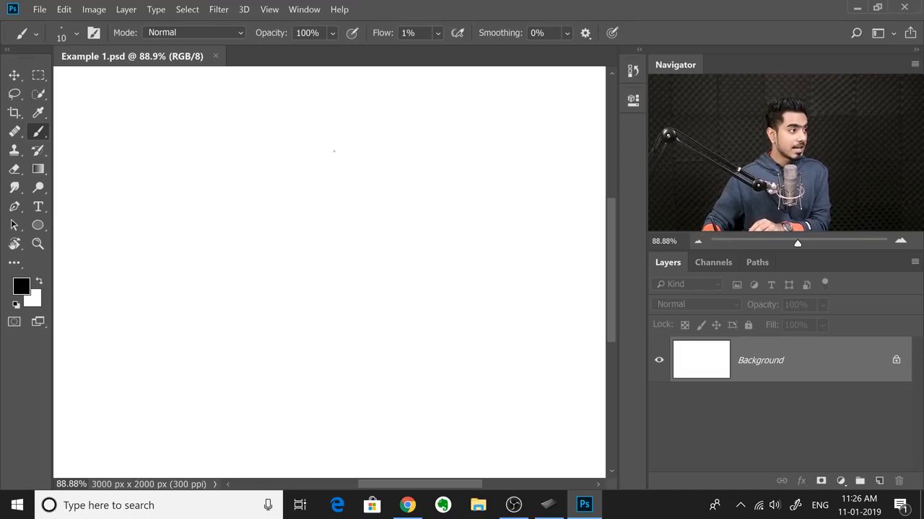
Step: Switch to Photoshop and paint a large black circle in Example 1.psd with a size 39 brush at 100% flow
mouse_move(276, 118)
mouse_down()
mouse_move(283, 127)
mouse_move(266, 209)
mouse_up()
drag(308, 118, 301, 121)
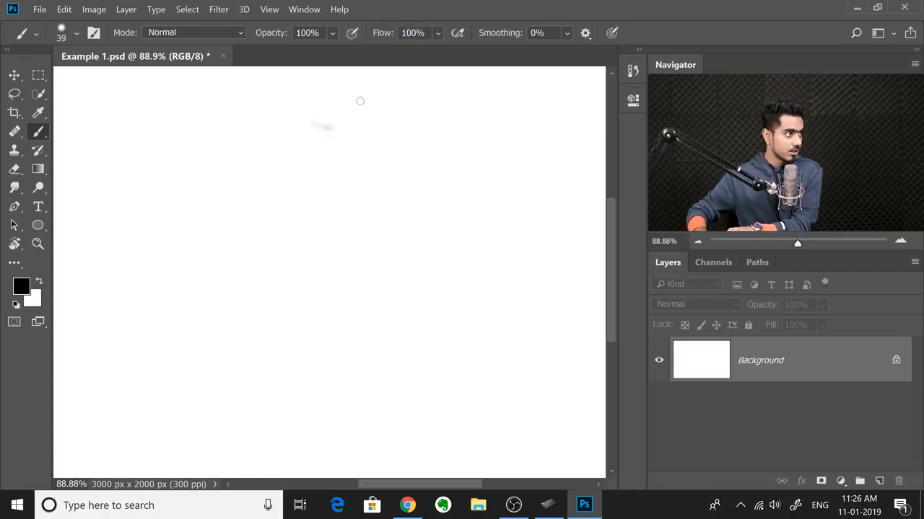
mouse_move(318, 125)
mouse_down()
mouse_move(385, 144)
mouse_move(447, 195)
mouse_move(468, 255)
mouse_move(467, 288)
mouse_move(429, 356)
mouse_move(391, 384)
mouse_move(324, 404)
mouse_move(218, 387)
mouse_up()
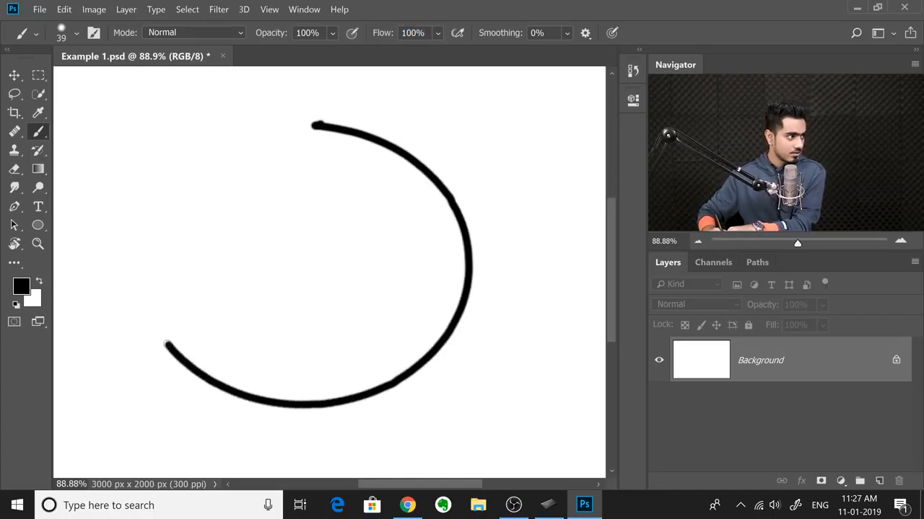
mouse_move(124, 217)
mouse_down()
mouse_move(141, 253)
mouse_move(176, 185)
mouse_move(230, 146)
mouse_move(329, 130)
mouse_move(142, 252)
mouse_move(141, 283)
mouse_up()
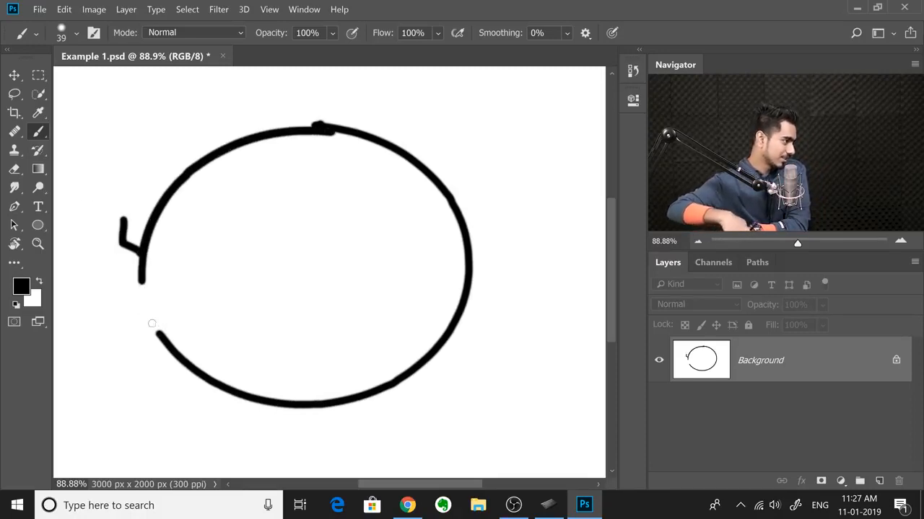
click(231, 184)
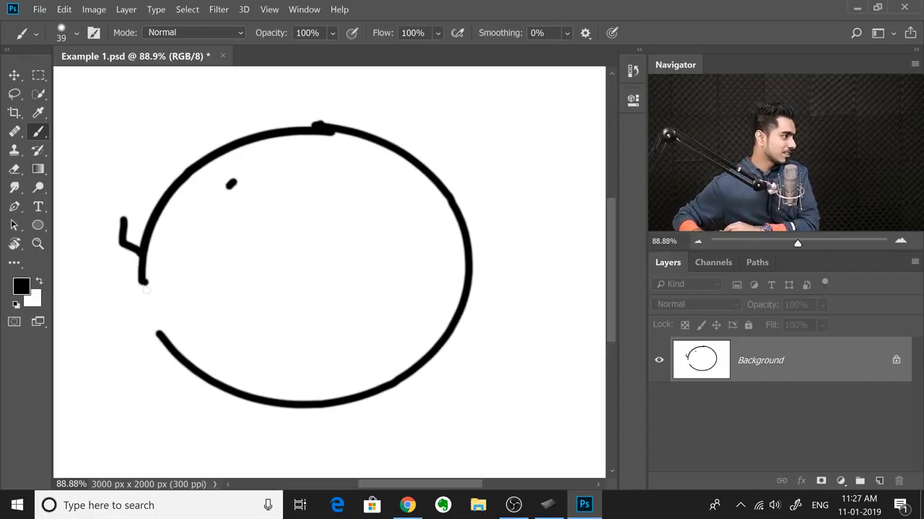
drag(142, 281, 157, 331)
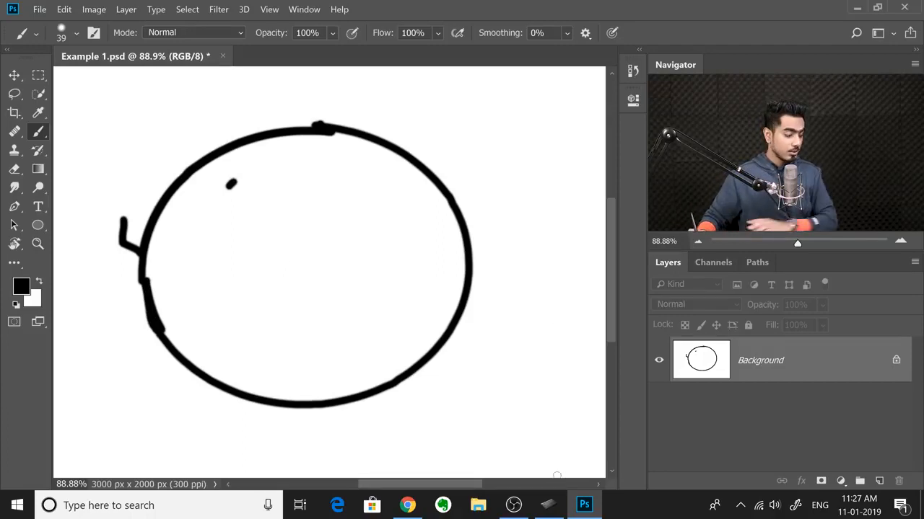
Step: Turn Force Proportions back on in Wacom Tablet Properties and return to Photoshop
click(549, 505)
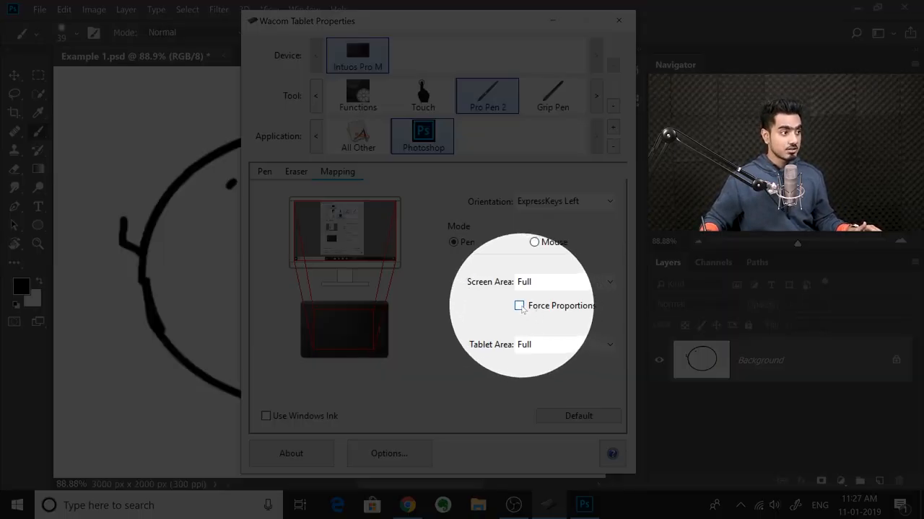
click(519, 306)
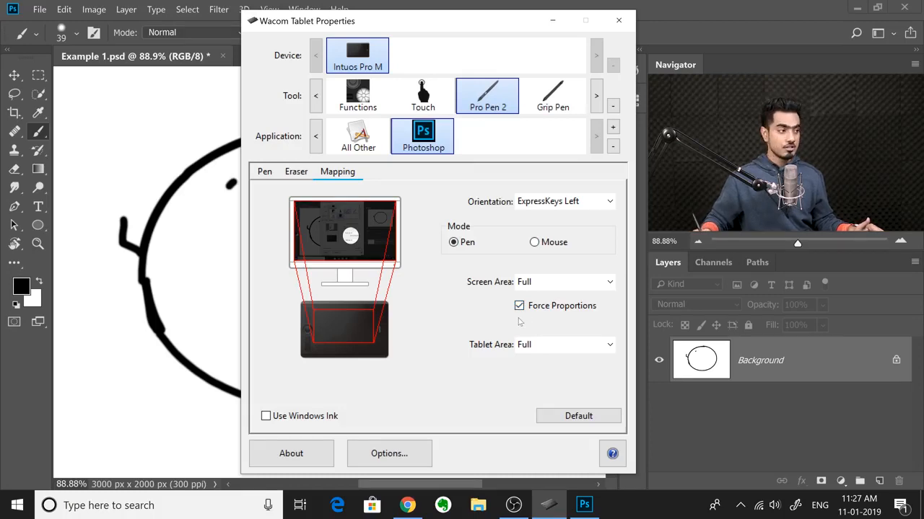
click(192, 58)
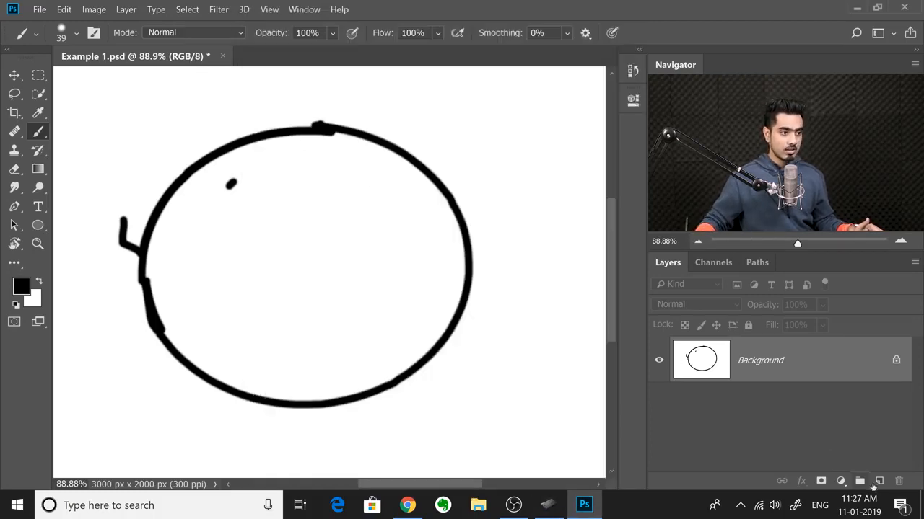
Step: Add a new layer above the Background and change the foreground color to bright red
click(879, 481)
click(23, 286)
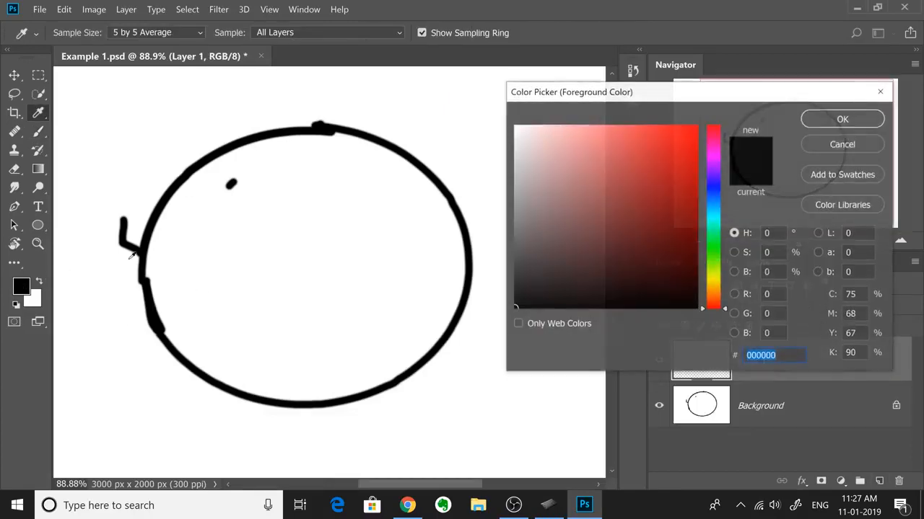
drag(584, 202, 698, 126)
click(809, 120)
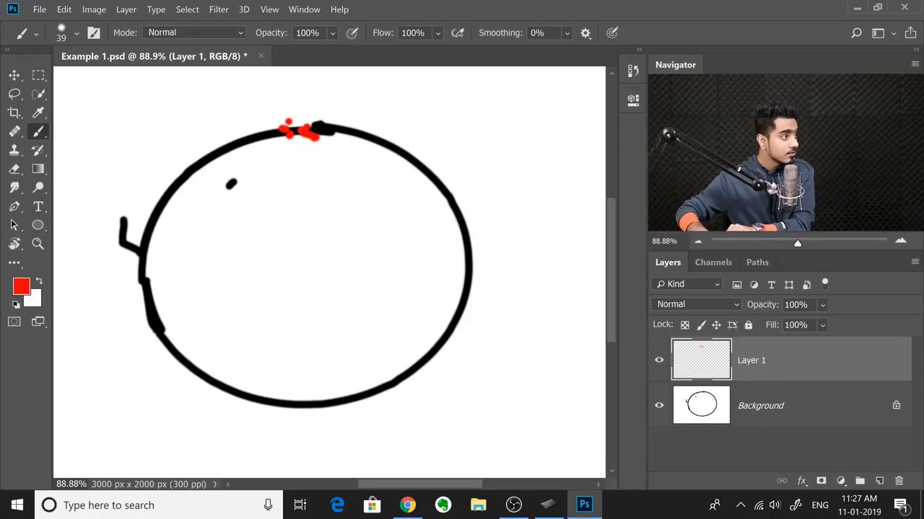
Step: Paint a large red circle on Layer 1 over the black one, starting from the same top point
mouse_move(351, 134)
mouse_down()
mouse_move(423, 181)
mouse_move(460, 254)
mouse_move(457, 342)
mouse_move(420, 405)
mouse_move(368, 441)
mouse_move(284, 454)
mouse_move(206, 425)
mouse_move(151, 355)
mouse_up()
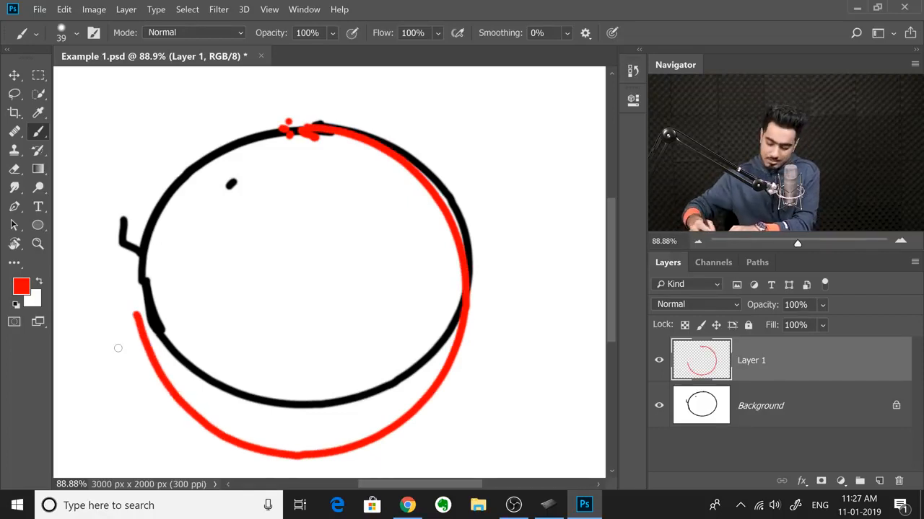
mouse_move(142, 269)
mouse_down()
mouse_move(189, 180)
mouse_move(248, 143)
mouse_move(326, 134)
mouse_up()
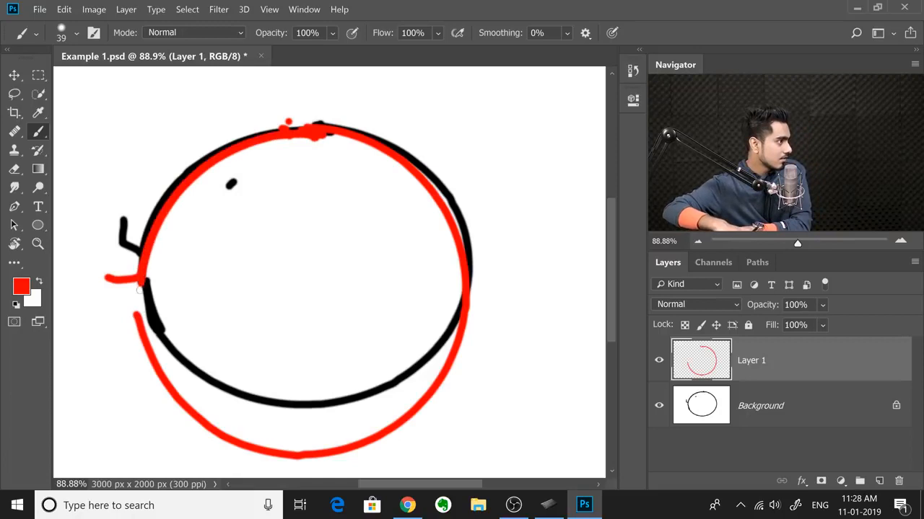
drag(140, 290, 132, 316)
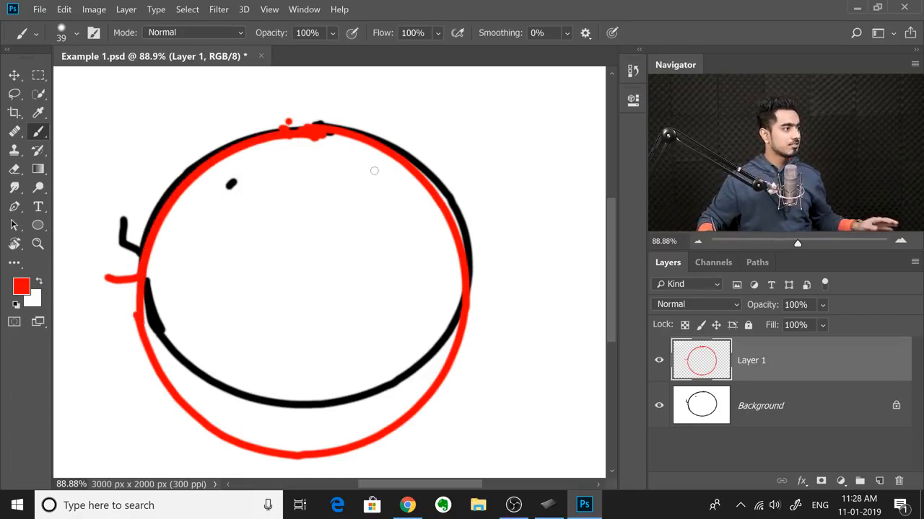
Step: Hide and show Layer 1 repeatedly to compare the red circle with the black one
click(657, 367)
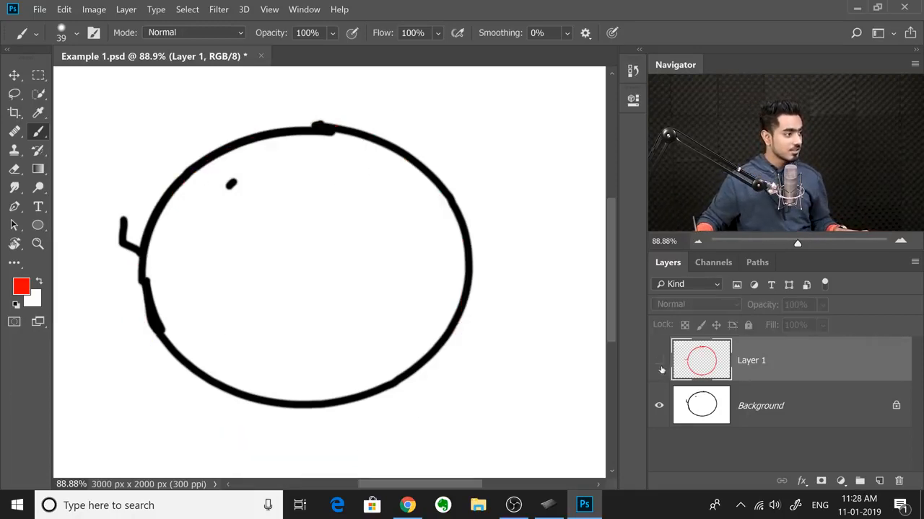
click(658, 369)
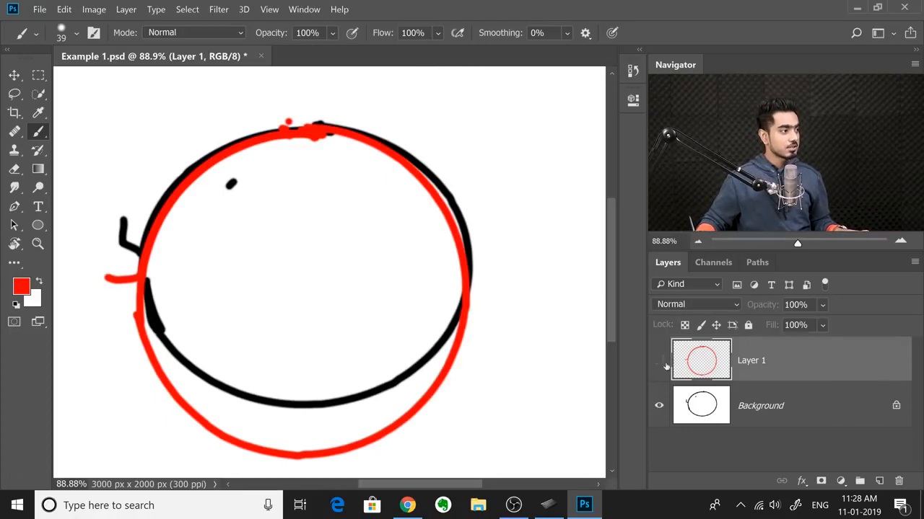
click(662, 365)
click(657, 361)
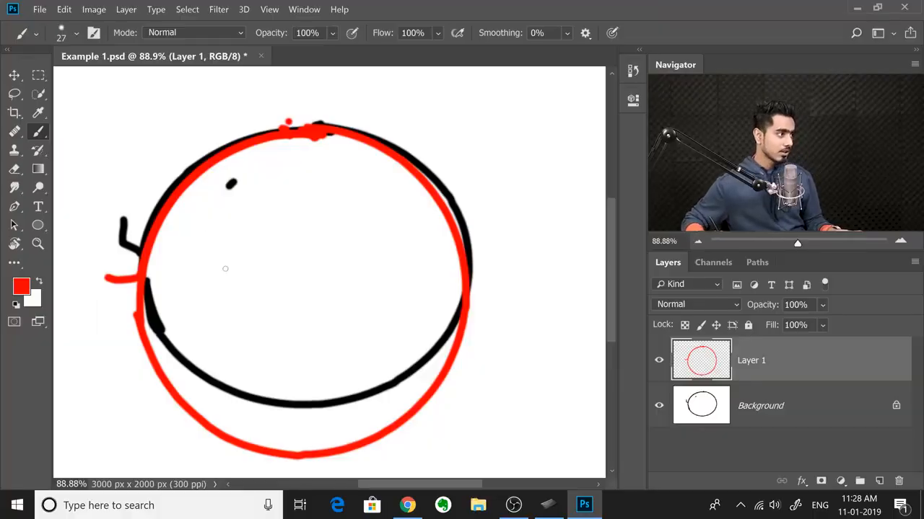
Step: Scribble a signature-like mark inside the circles on Layer 1 with a size 22 red brush
drag(225, 270, 223, 288)
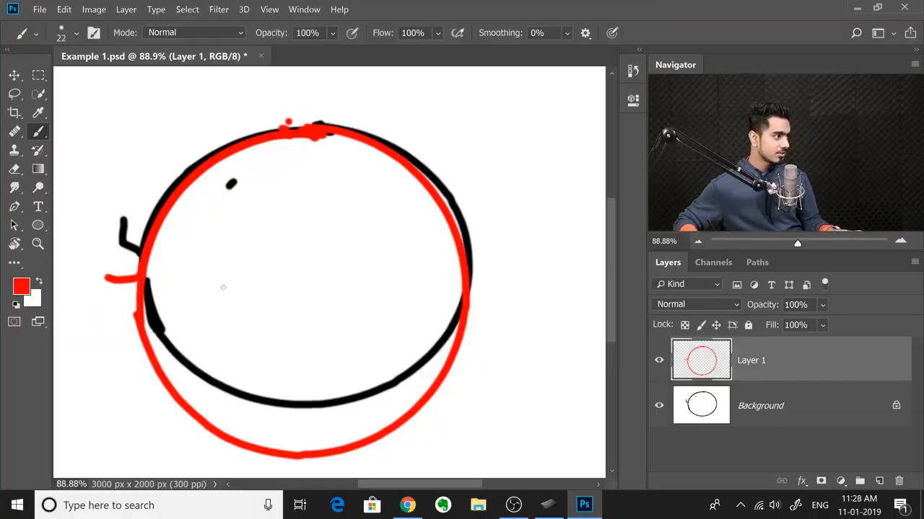
drag(226, 231, 234, 351)
mouse_move(245, 233)
mouse_down()
mouse_move(244, 262)
mouse_move(244, 320)
mouse_up()
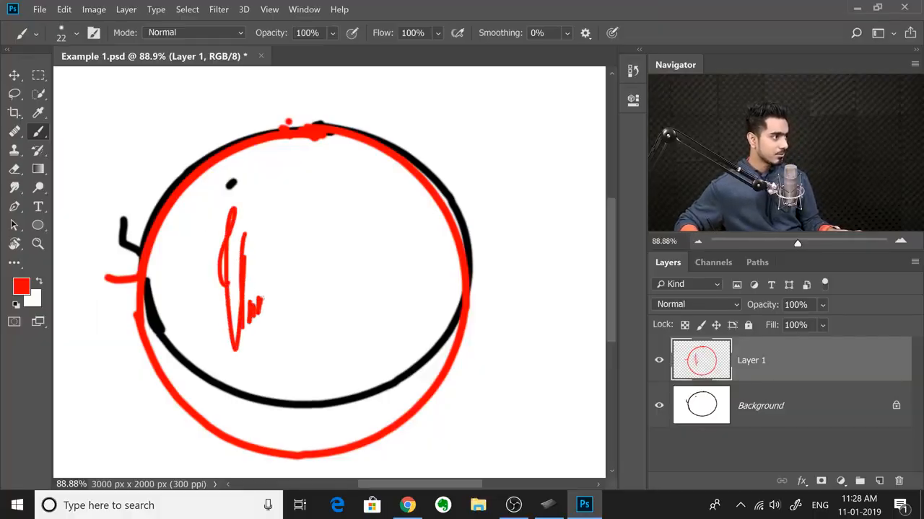
drag(228, 281, 301, 246)
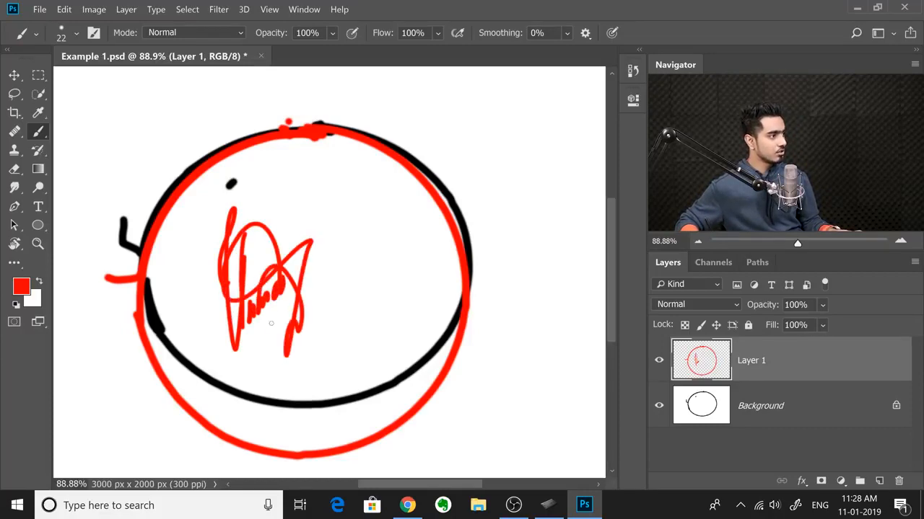
drag(333, 287, 278, 347)
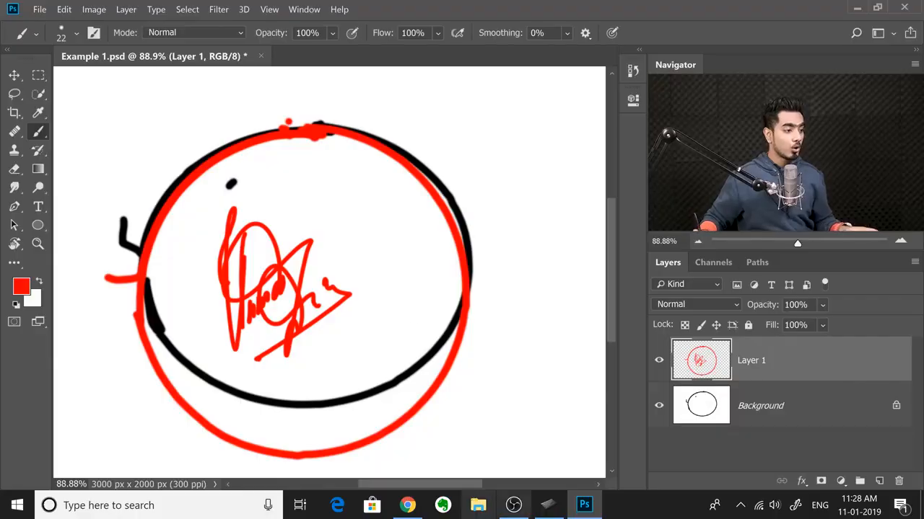
Step: Switch to Wacom Tablet Properties, limit the tablet area to a small upper-left portion of the tablet, and return to Photoshop
click(548, 505)
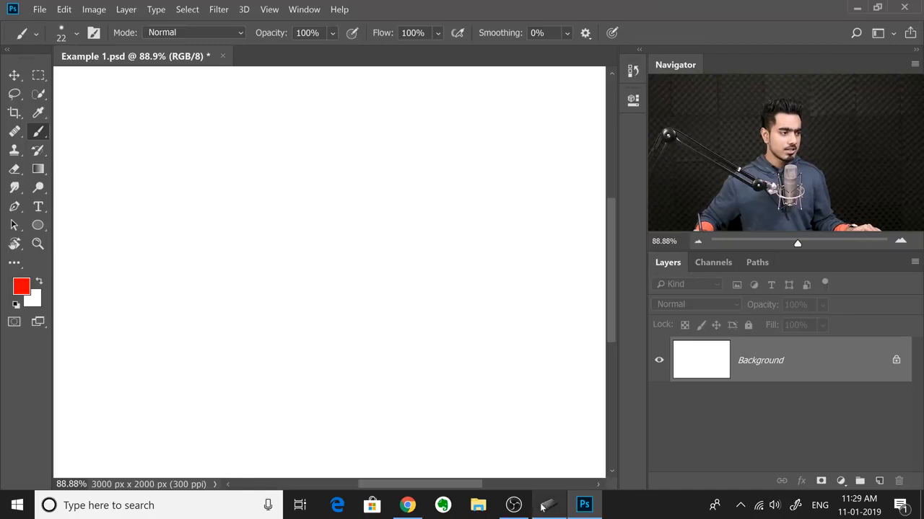
click(546, 506)
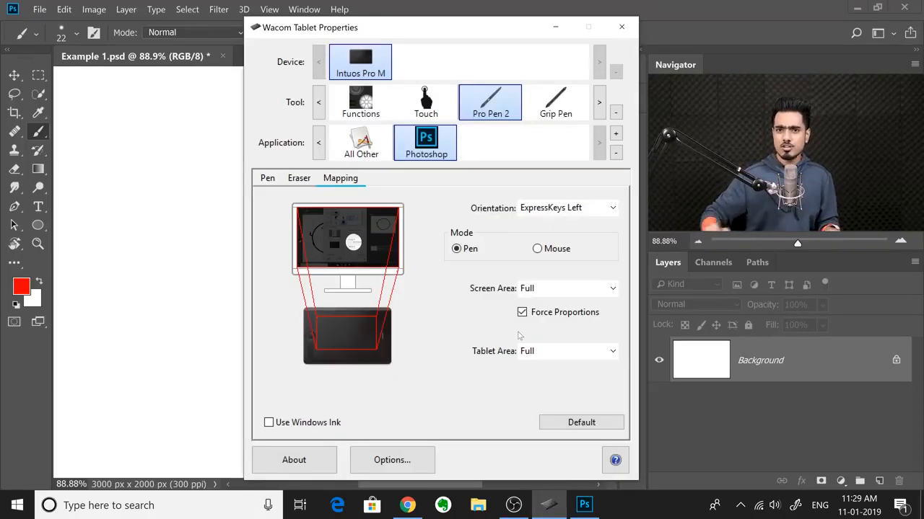
click(549, 353)
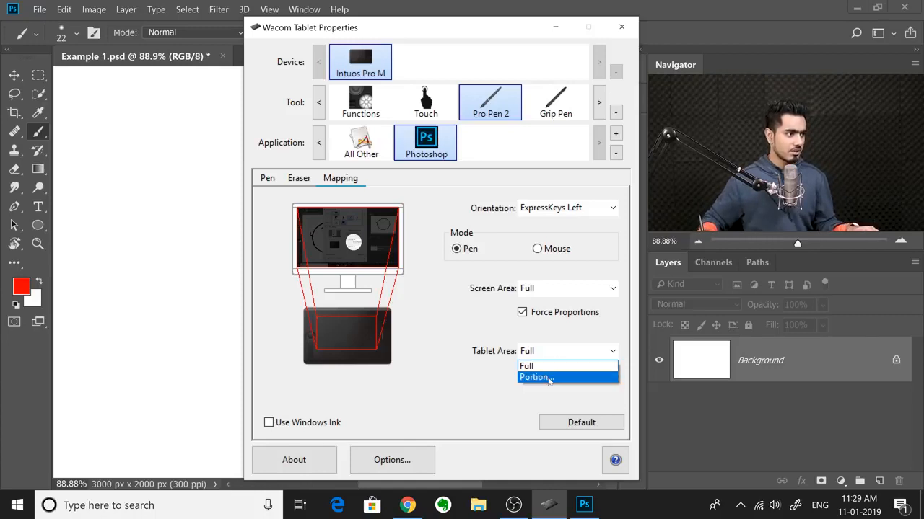
click(538, 377)
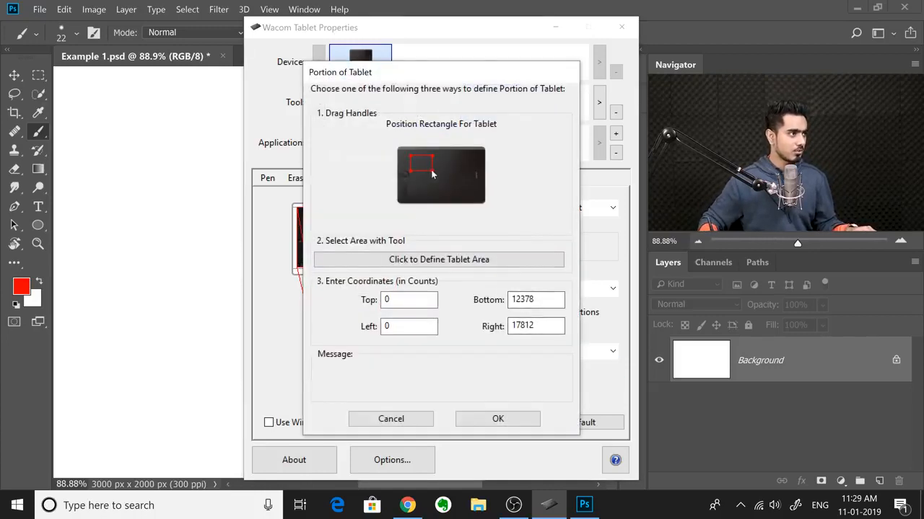
click(498, 419)
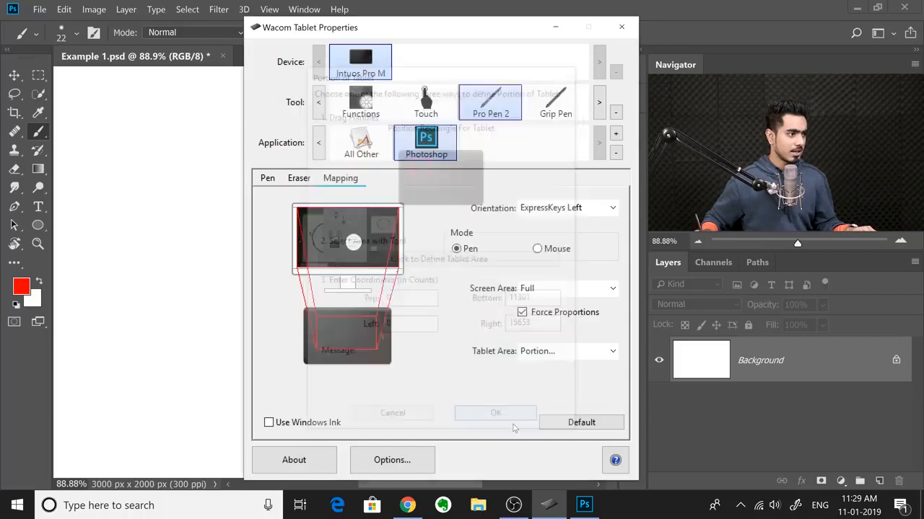
click(639, 357)
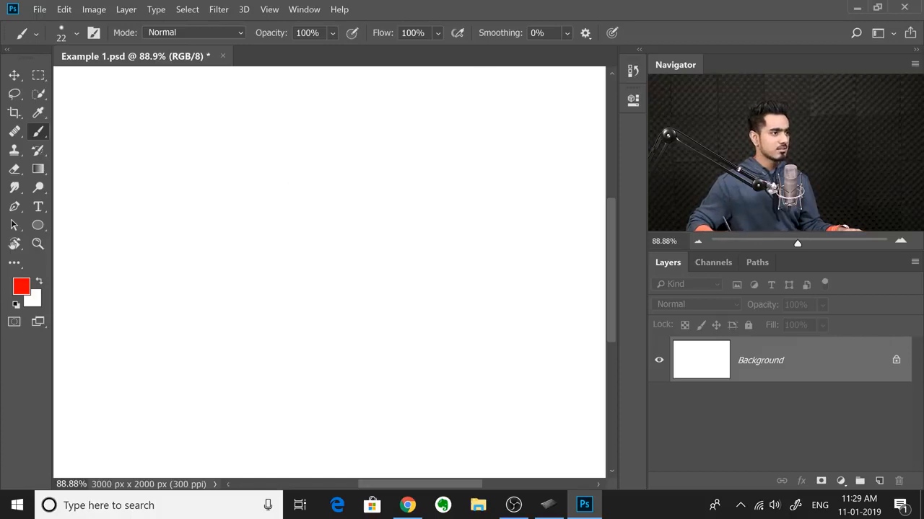
Step: Scribble red test strokes across Example 1.psd and dock its floating window back into the workspace
mouse_move(54, 180)
mouse_down()
mouse_move(594, 77)
mouse_move(499, 267)
mouse_move(388, 140)
mouse_up()
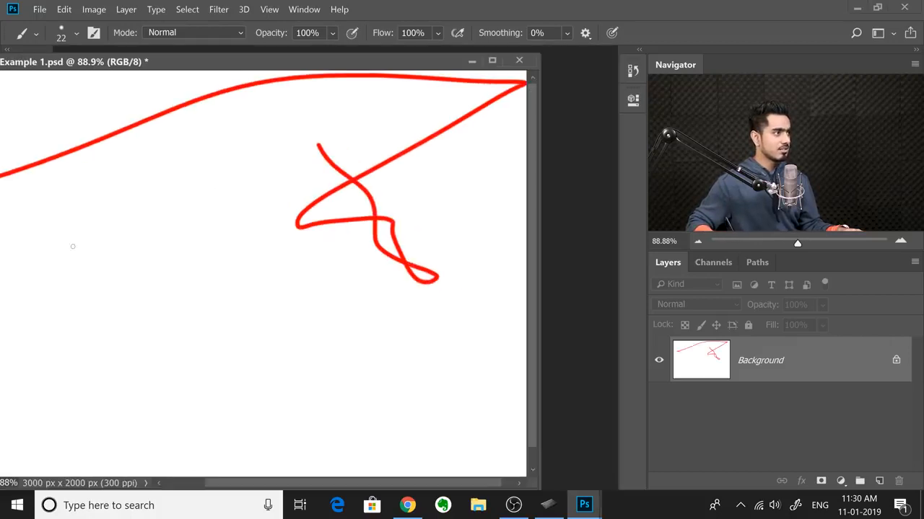
drag(272, 300, 270, 69)
double_click(280, 63)
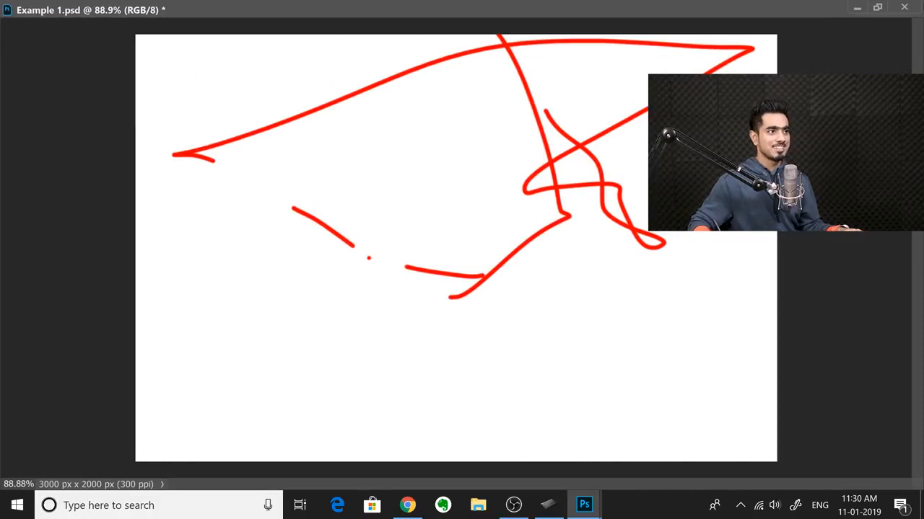
click(878, 8)
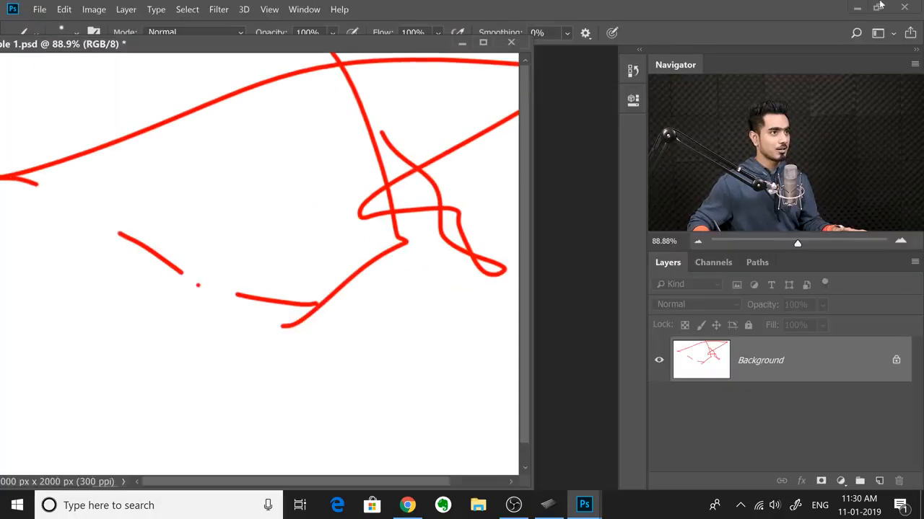
drag(176, 66, 213, 51)
Step: Return to Wacom Tablet Properties and set the pen's tablet area for Photoshop to Full
right_click(549, 505)
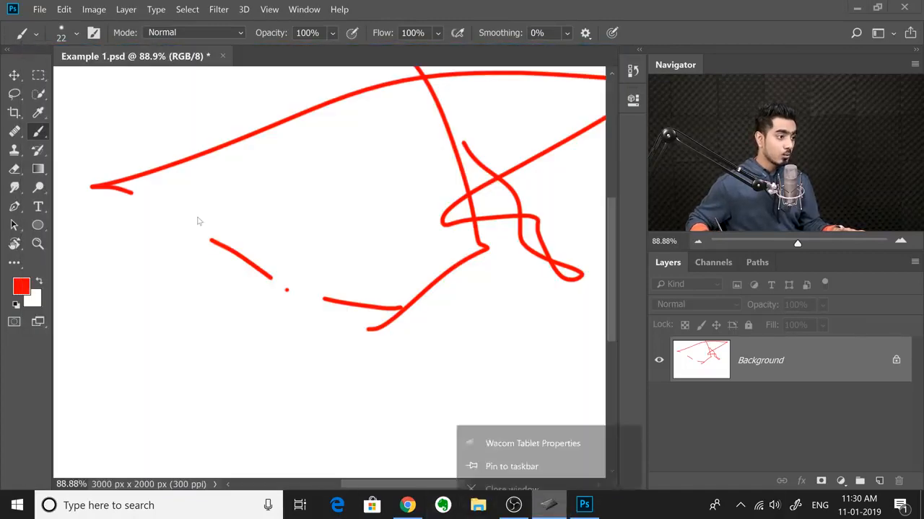
click(200, 221)
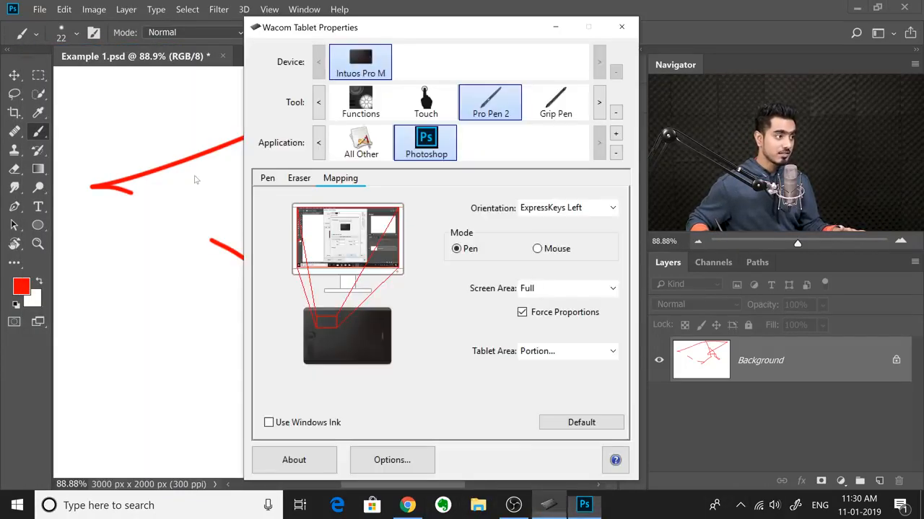
click(521, 348)
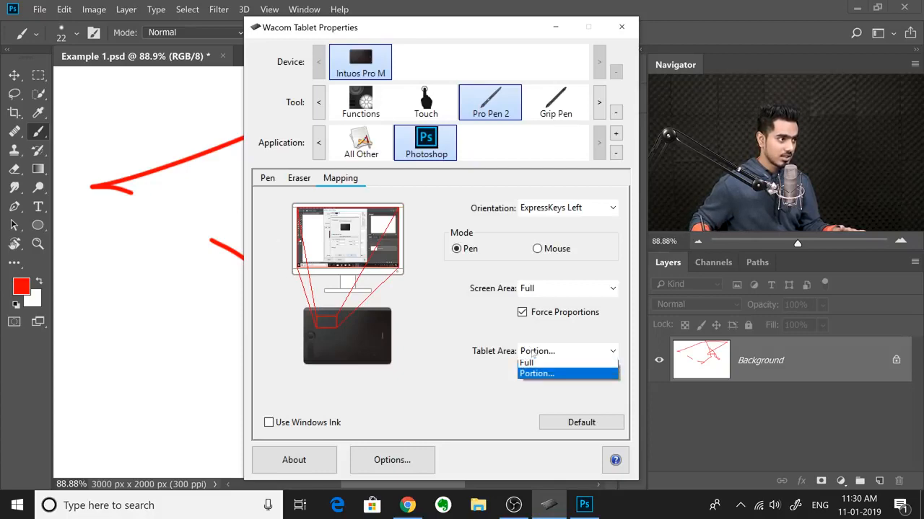
click(585, 363)
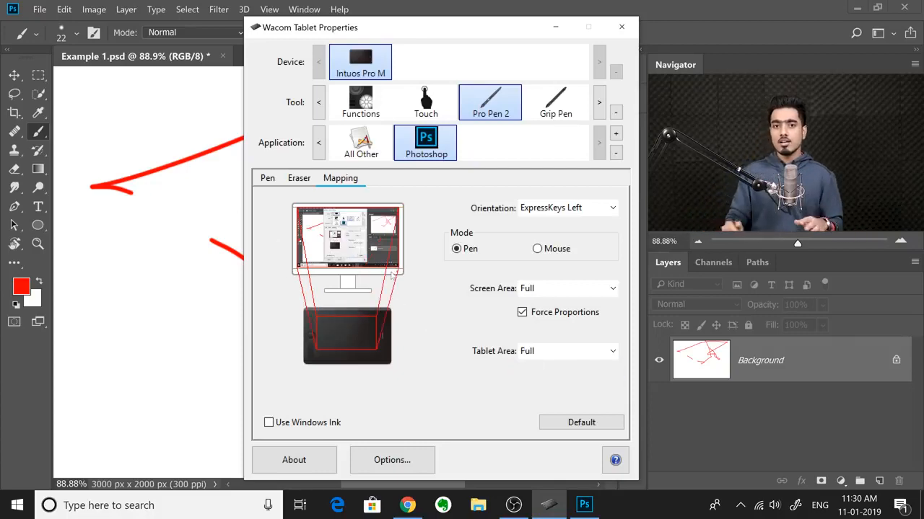